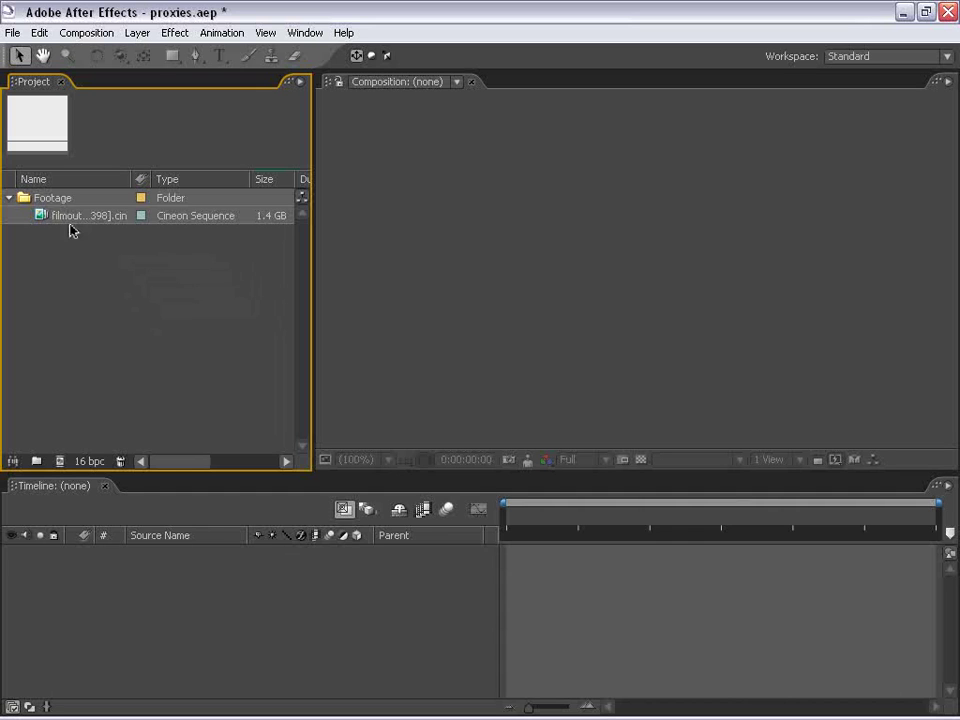
Step: Create a composition from the Cineon footage and widen the Project panel's Name column
left_click_drag(75, 217, 476, 273)
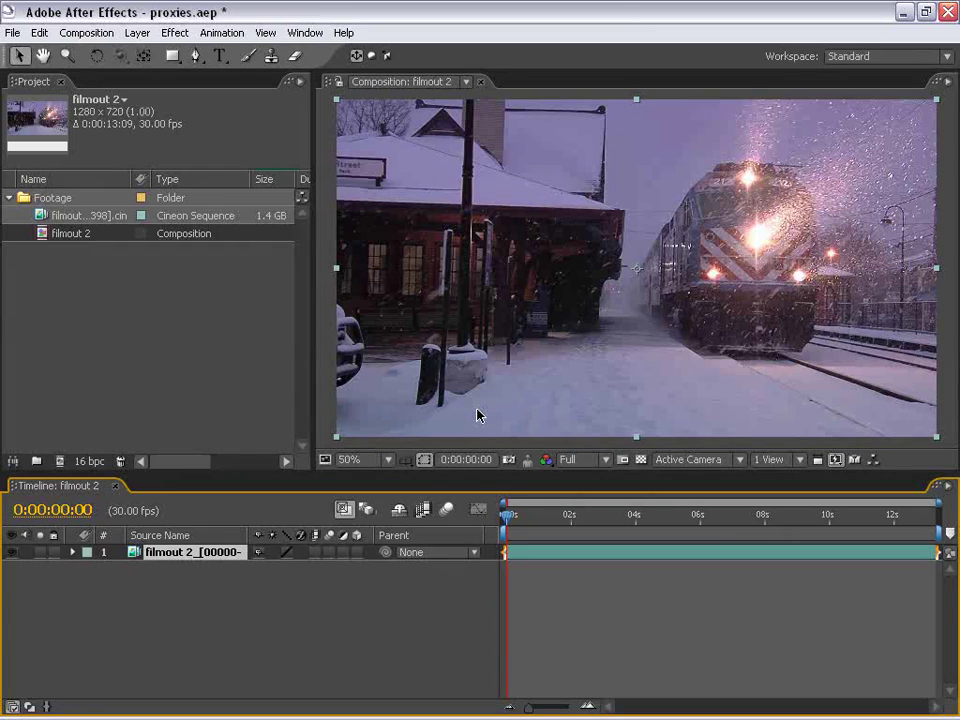
left_click(111, 293)
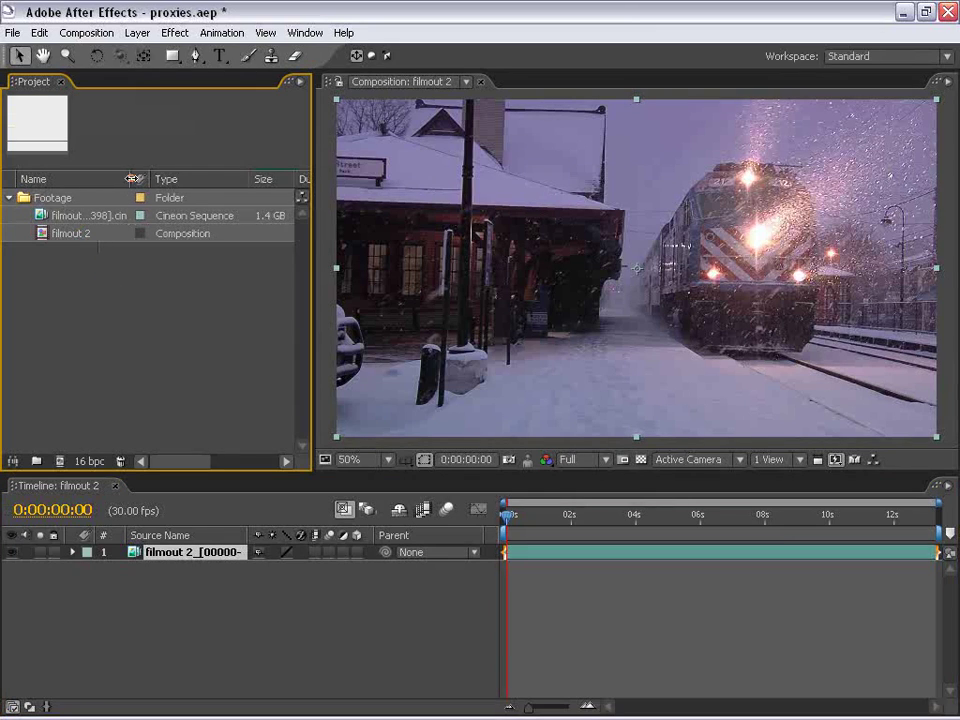
left_click_drag(132, 178, 160, 178)
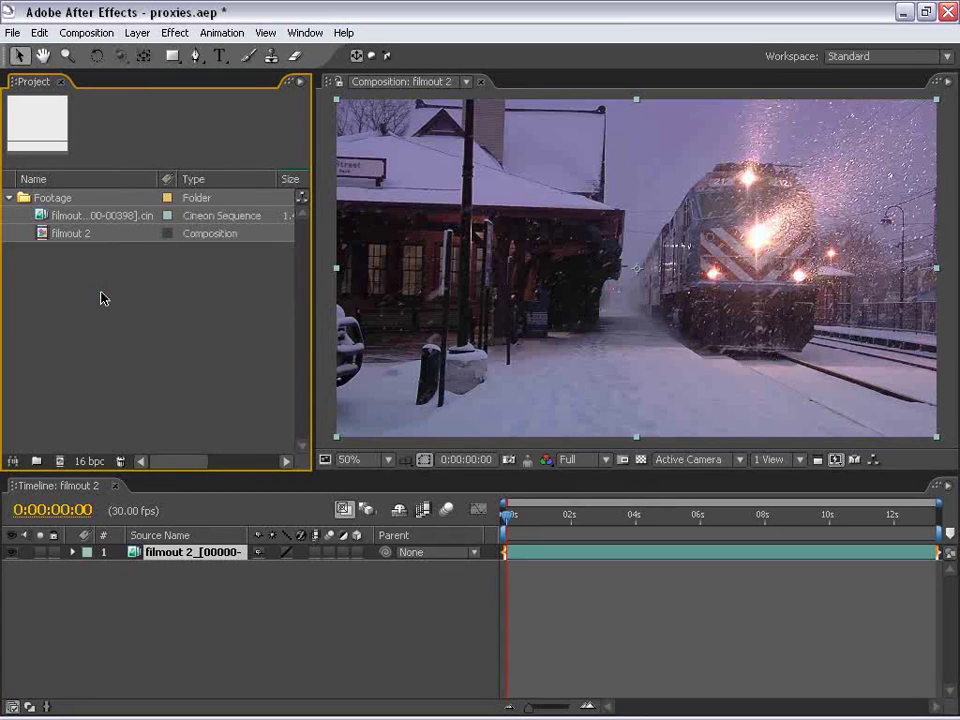
Step: Inspect the train shot at 100% in a maximized viewer, then restore and recentre the view
left_click(356, 466)
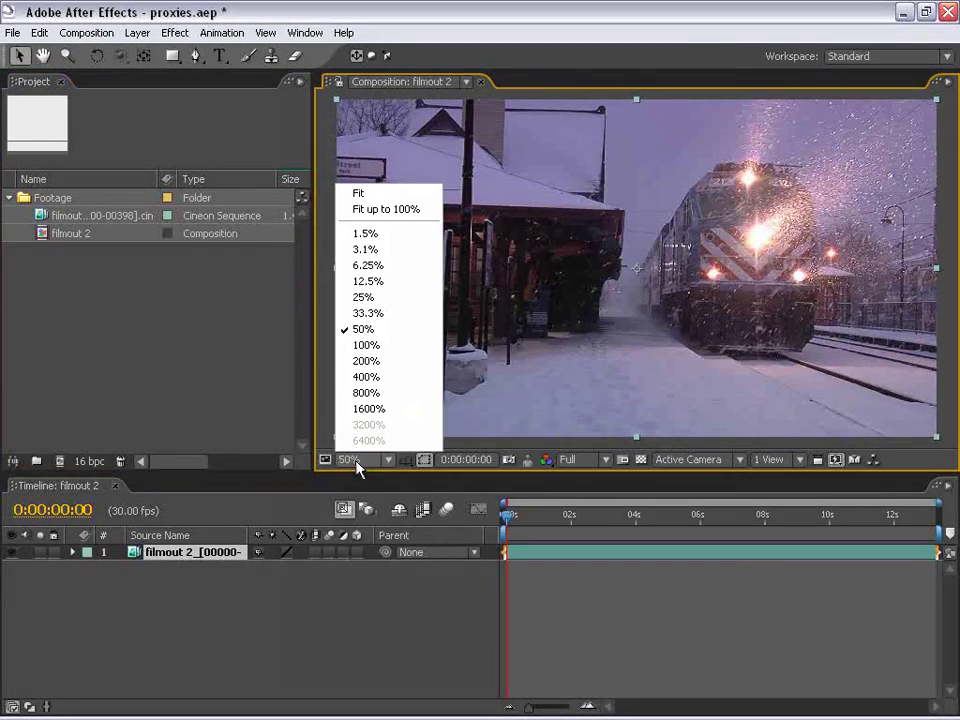
left_click(390, 345)
key("grave")
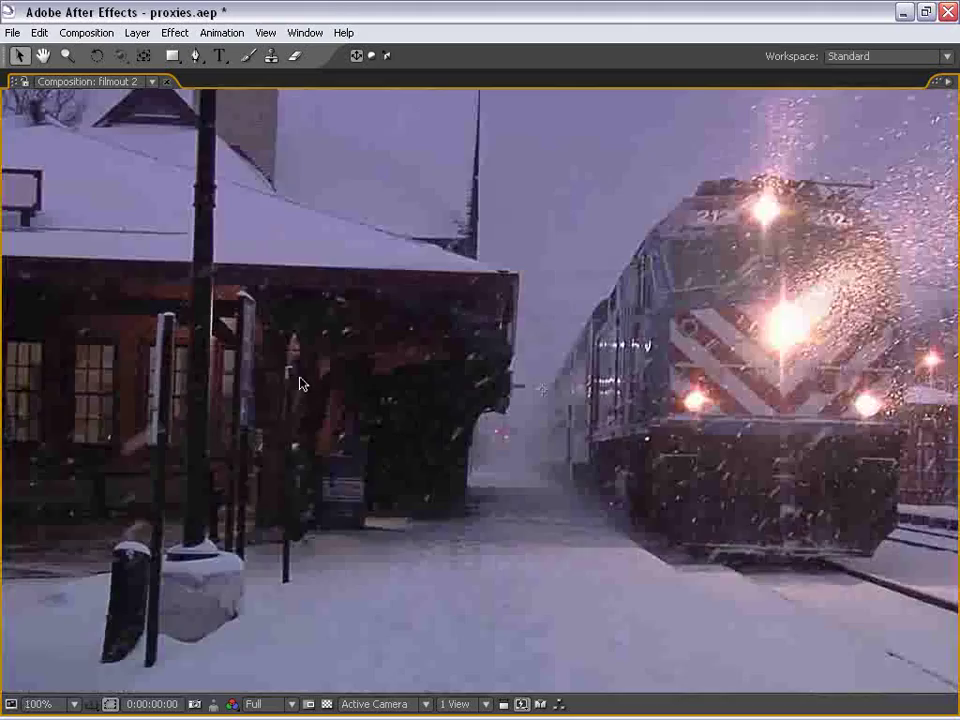
mouse_move(447, 331)
left_mouse_down()
mouse_move(187, 428)
mouse_move(553, 339)
left_mouse_up()
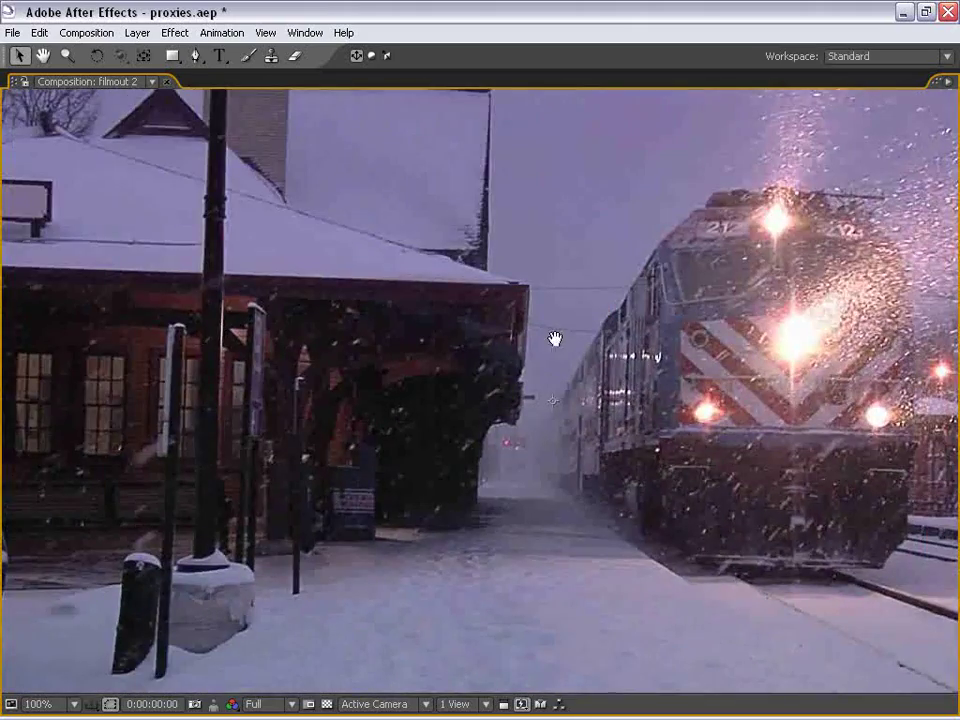
key("grave")
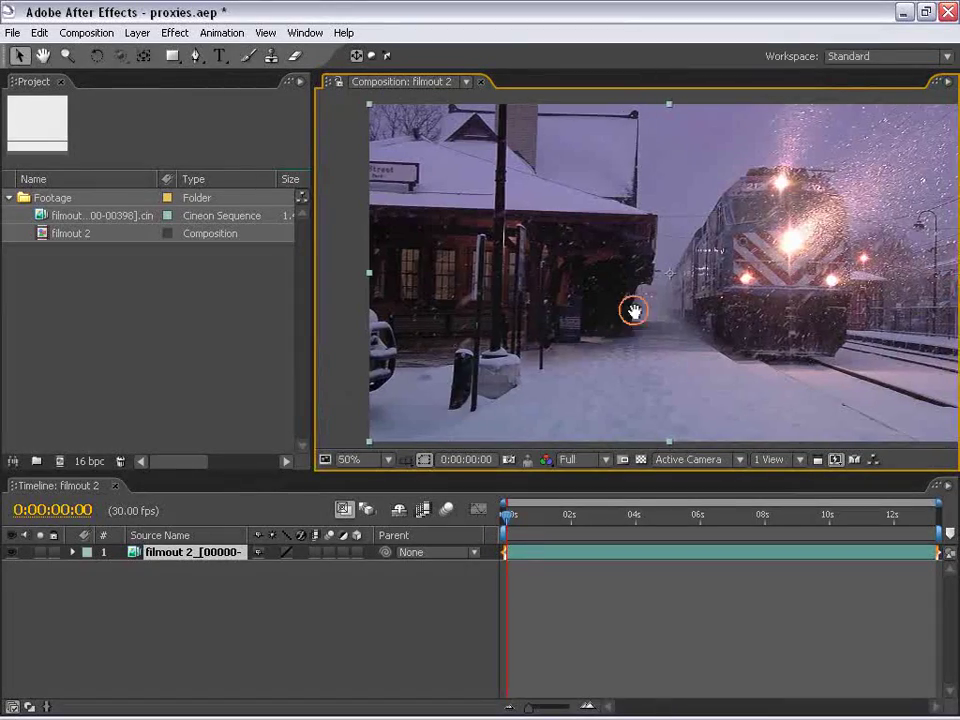
left_click_drag(632, 311, 603, 313)
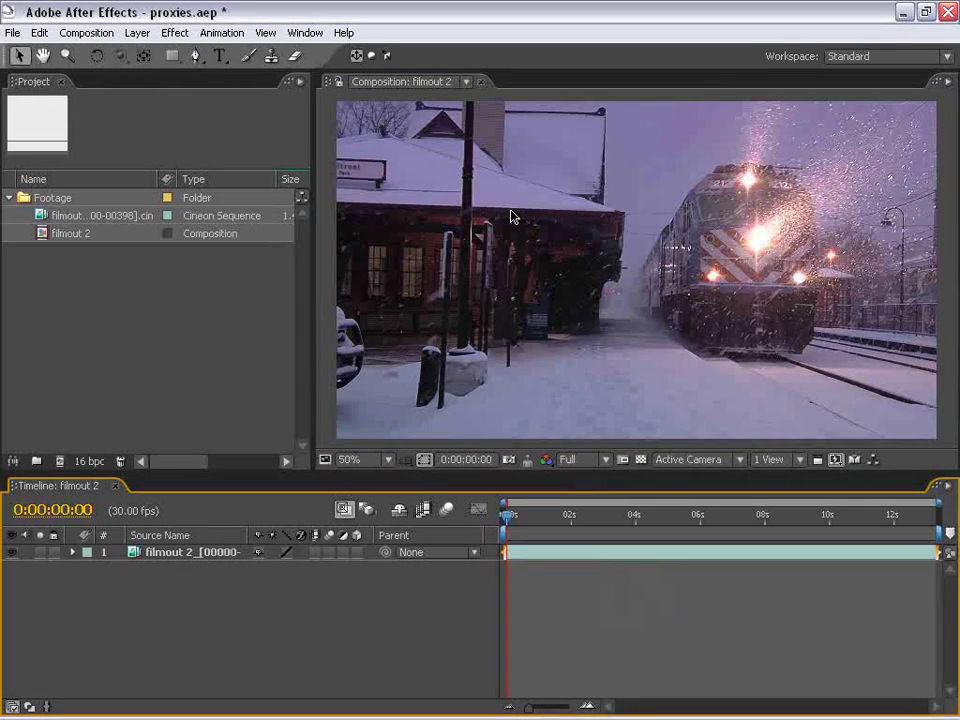
left_click_drag(571, 197, 566, 196)
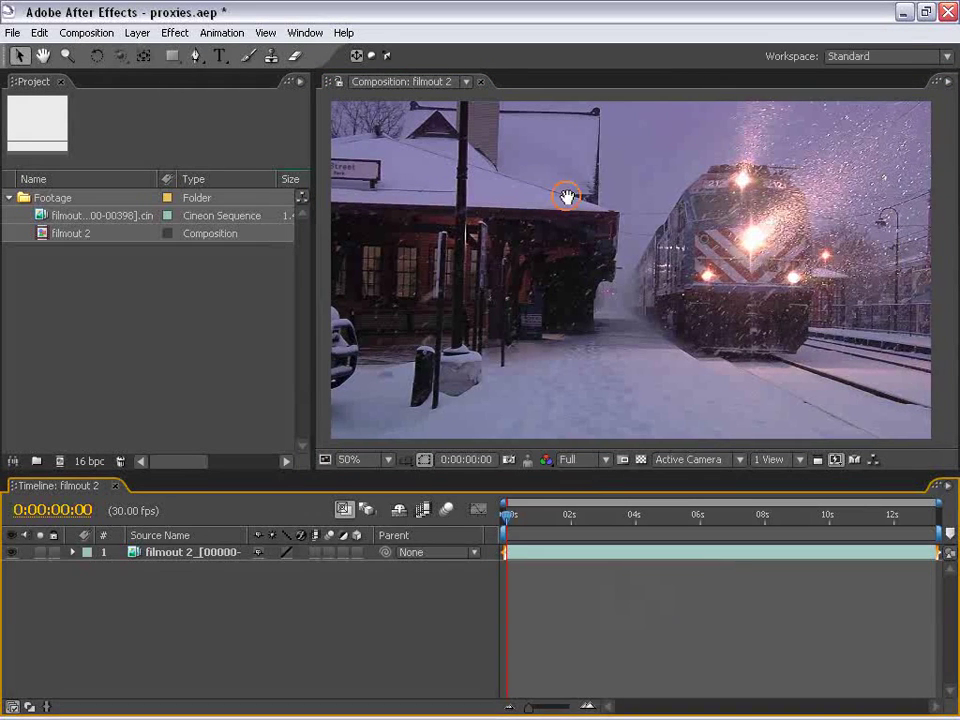
left_click(86, 32)
left_click(110, 77)
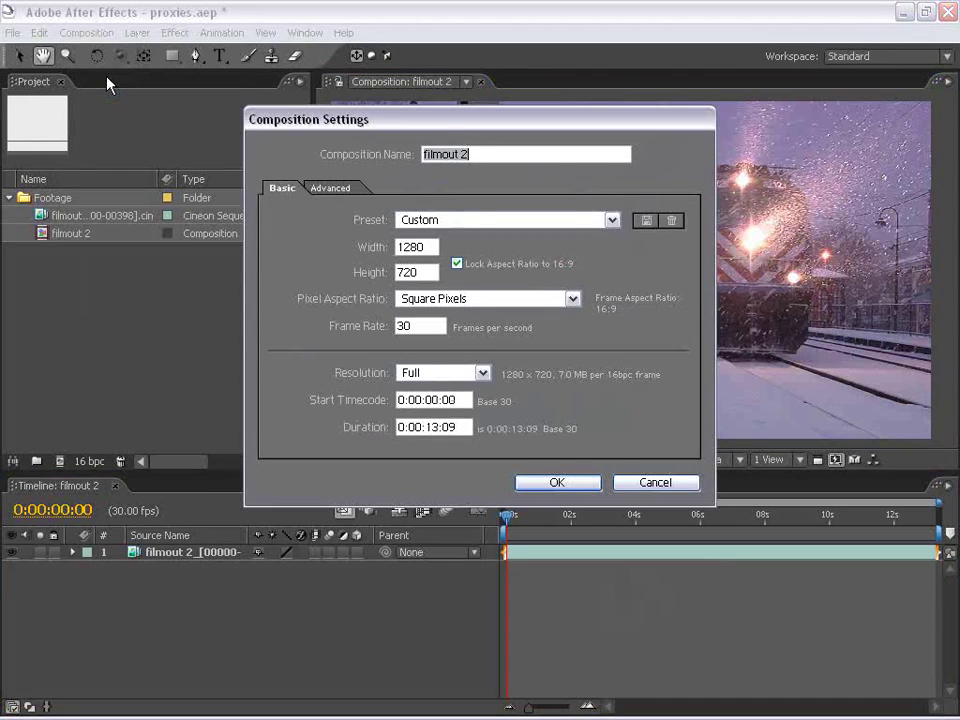
double_click(417, 247)
key("Tab")
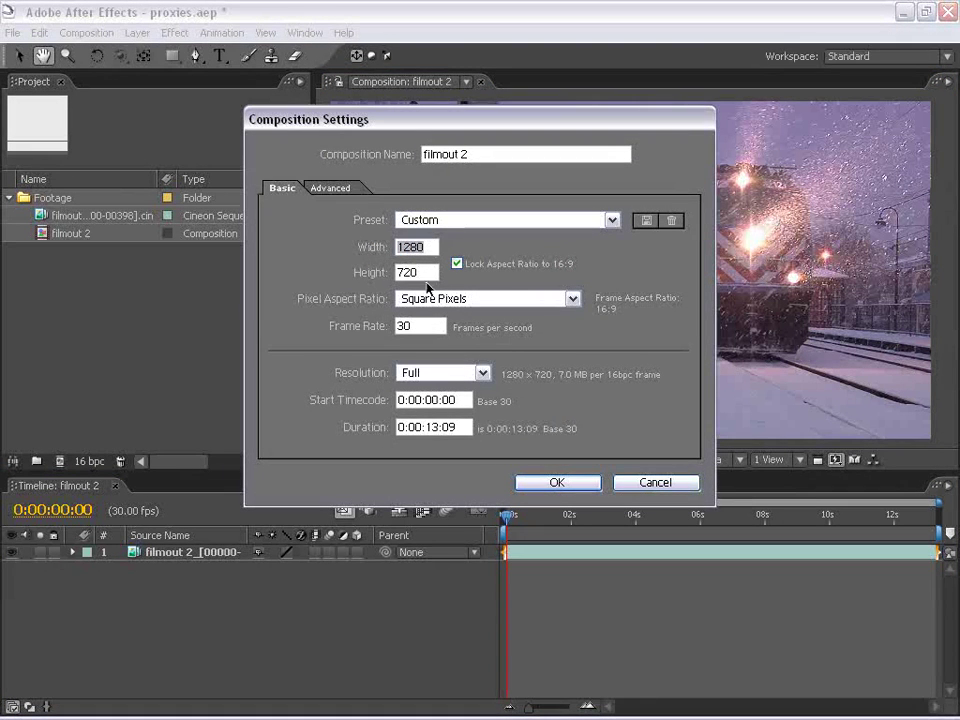
left_click(410, 220)
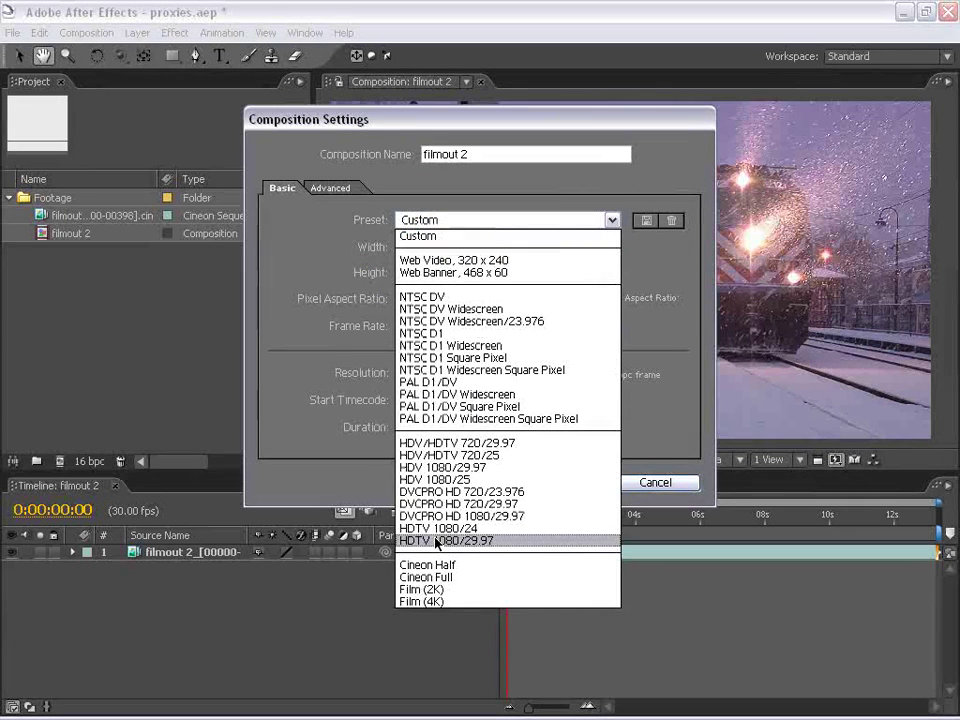
left_click(472, 532)
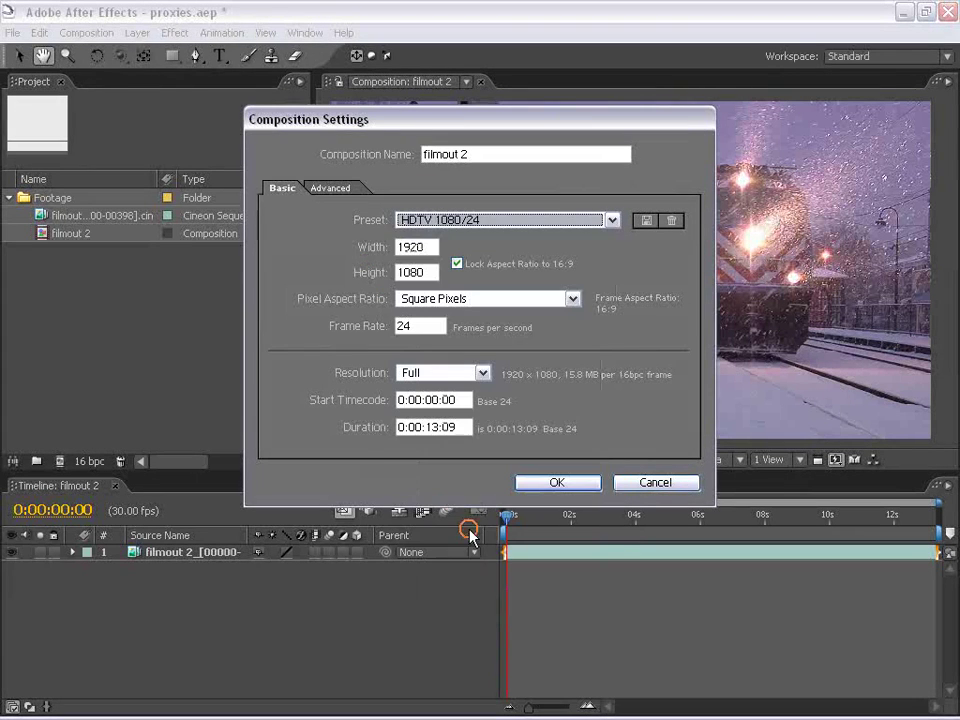
left_click(420, 248)
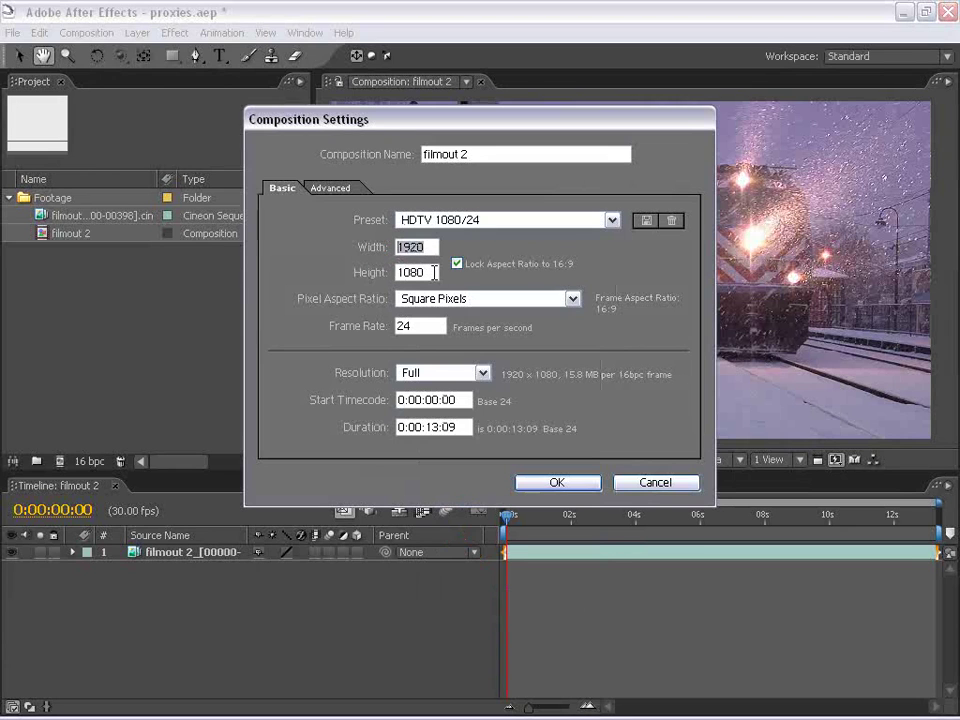
left_click(646, 484)
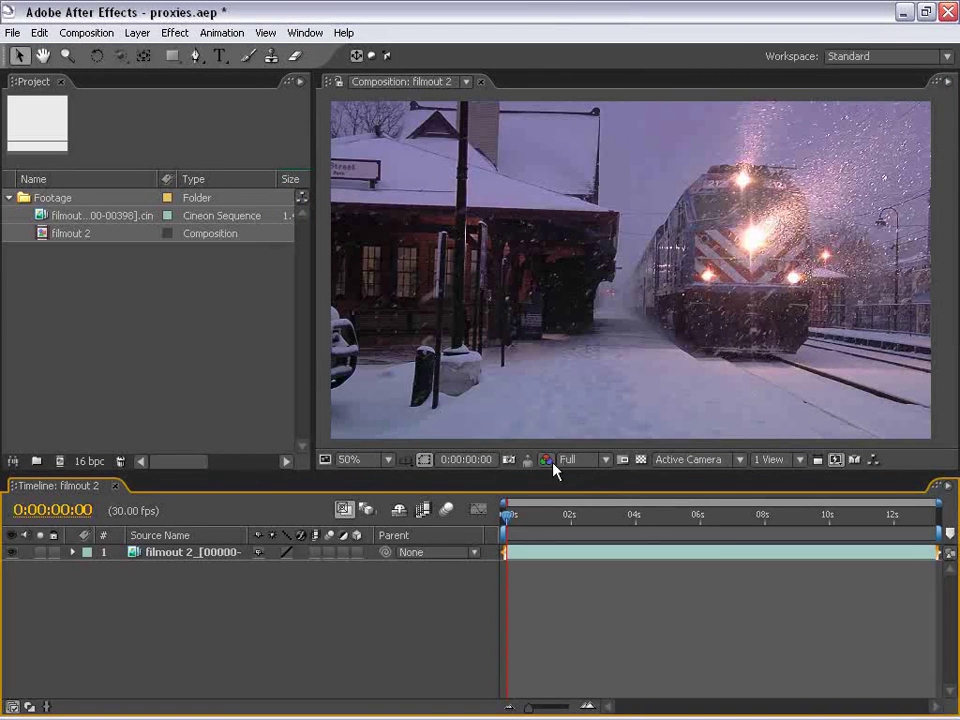
Step: Set the composition preview resolution to Half and widen the Project panel to show durations
left_click(584, 463)
left_click(578, 490)
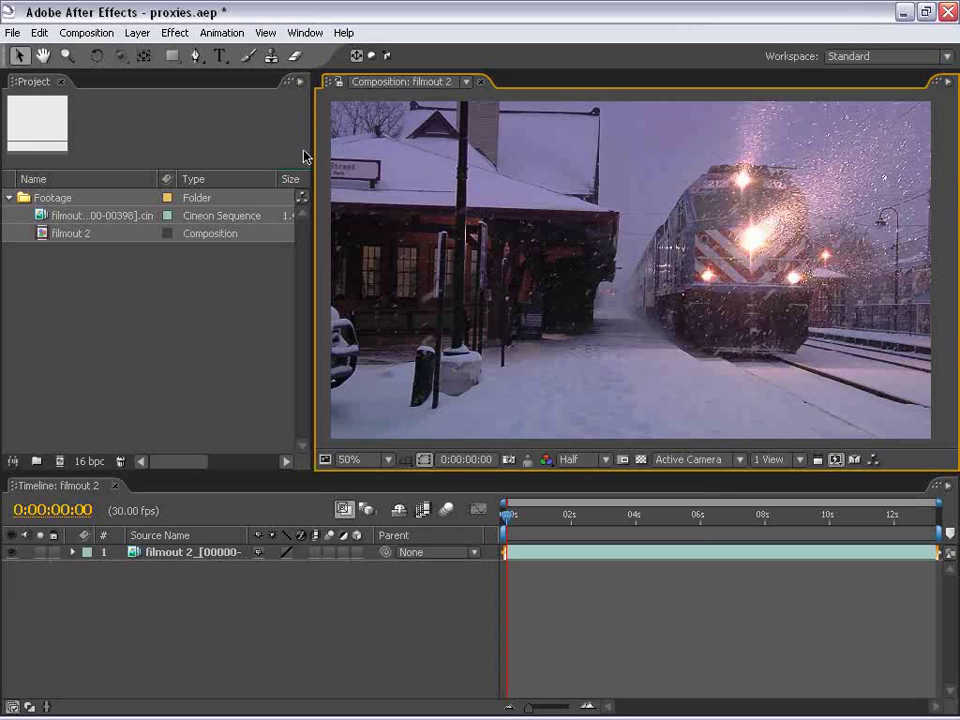
left_click_drag(311, 148, 377, 148)
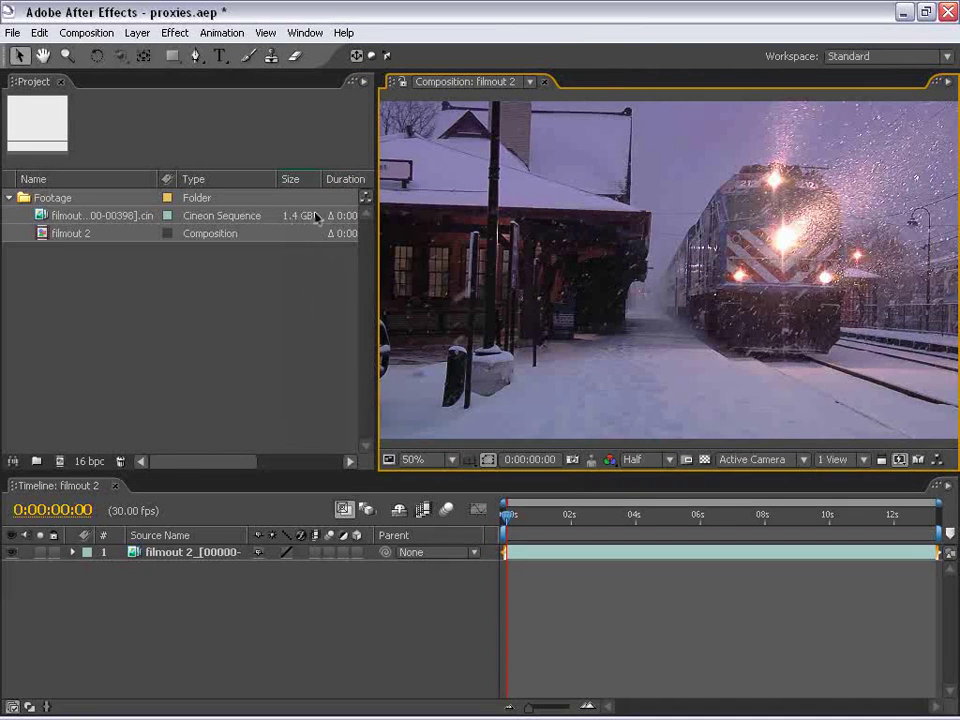
Step: Scrub the filmout 2 footage to its last frame, then return the composition to frame one
double_click(40, 217)
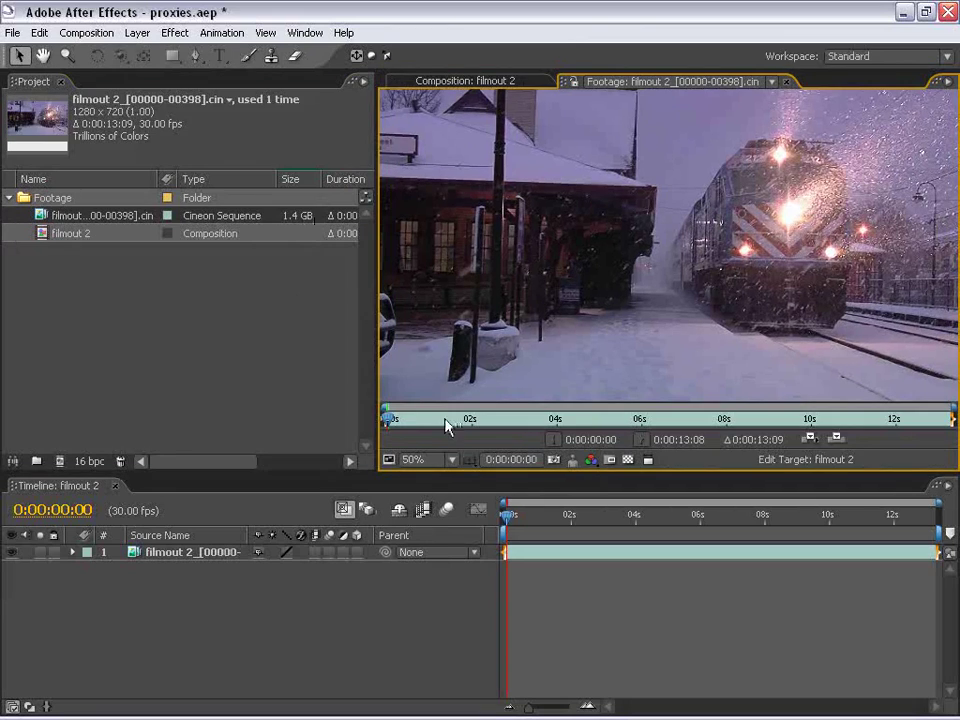
left_click_drag(446, 421, 953, 423)
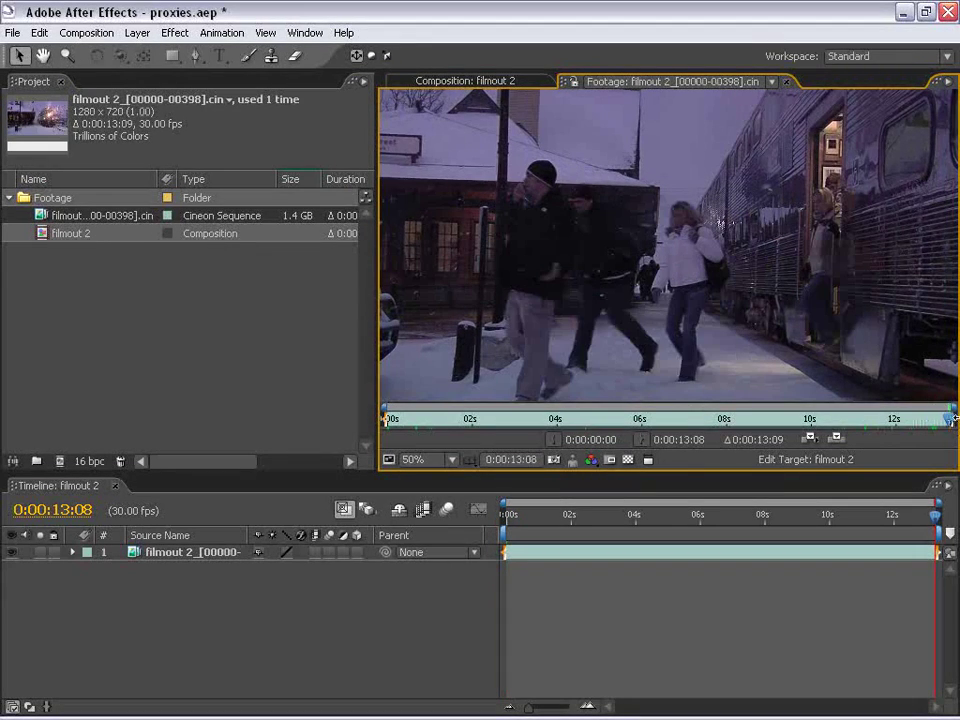
left_click(786, 81)
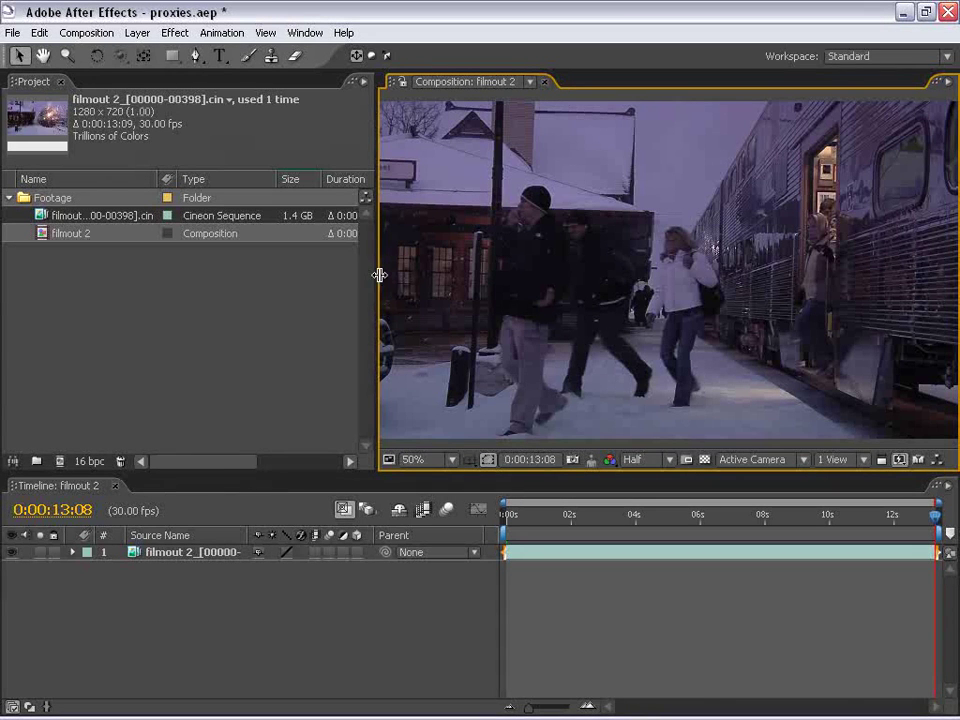
left_click_drag(379, 276, 311, 277)
left_click_drag(522, 514, 763, 514)
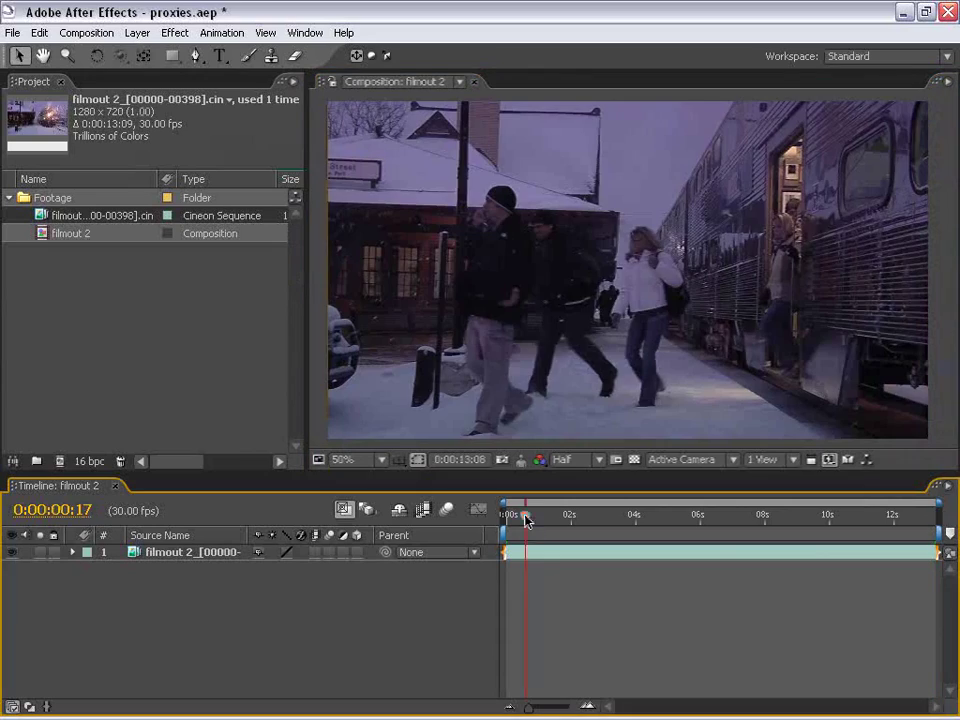
mouse_move(815, 553)
left_mouse_down()
mouse_move(611, 542)
mouse_move(456, 551)
left_mouse_up()
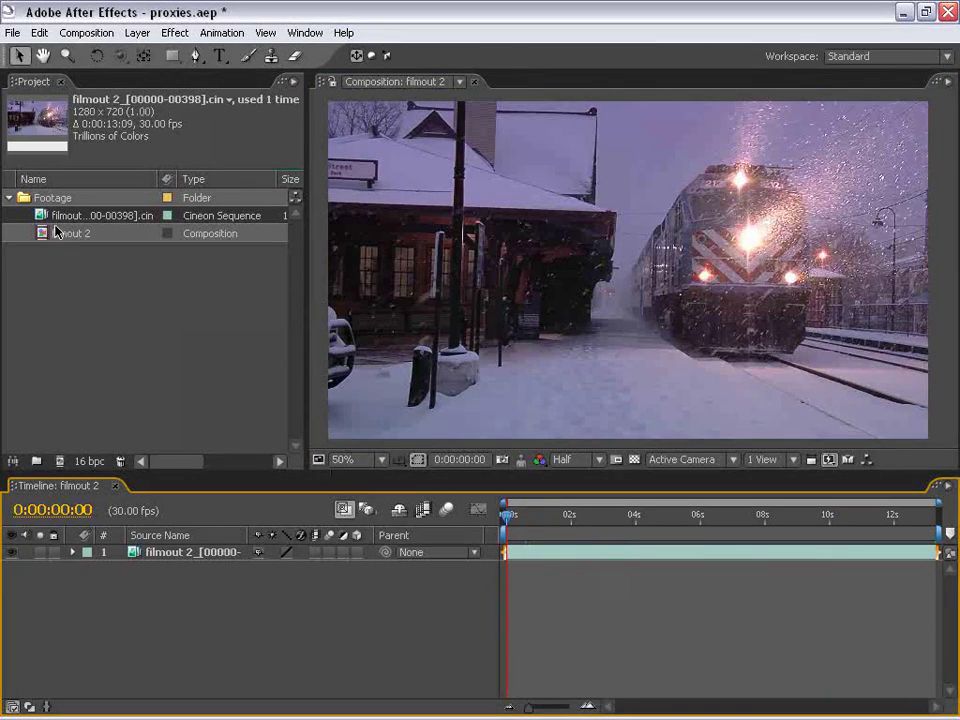
left_click(407, 152)
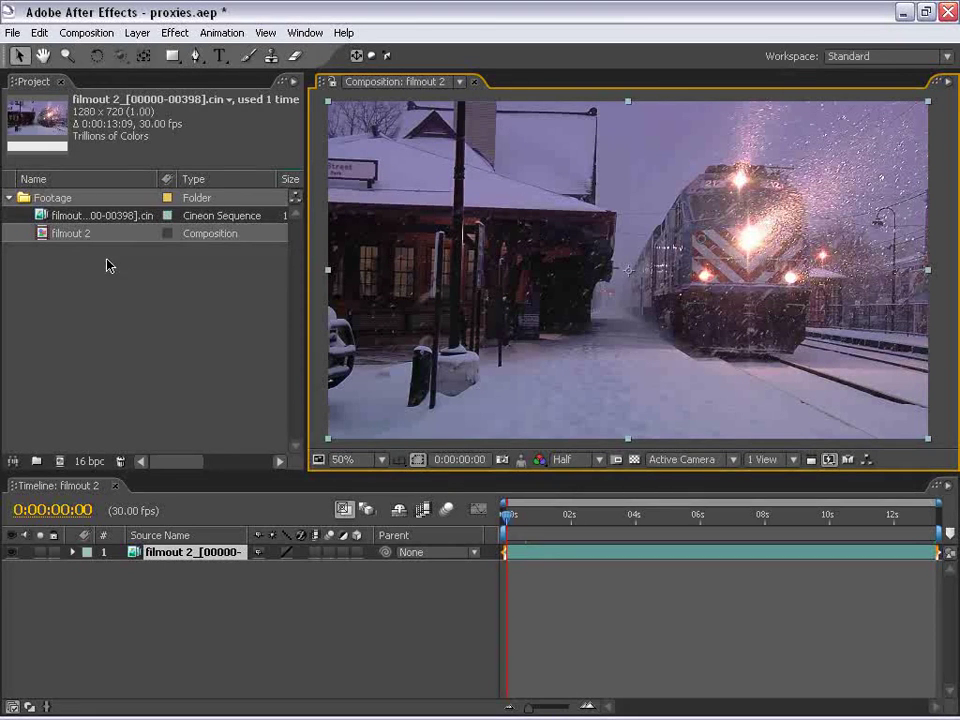
Step: Create a proxy movie of the filmout 2 Cineon footage, queued as filmout 3
left_click(240, 306)
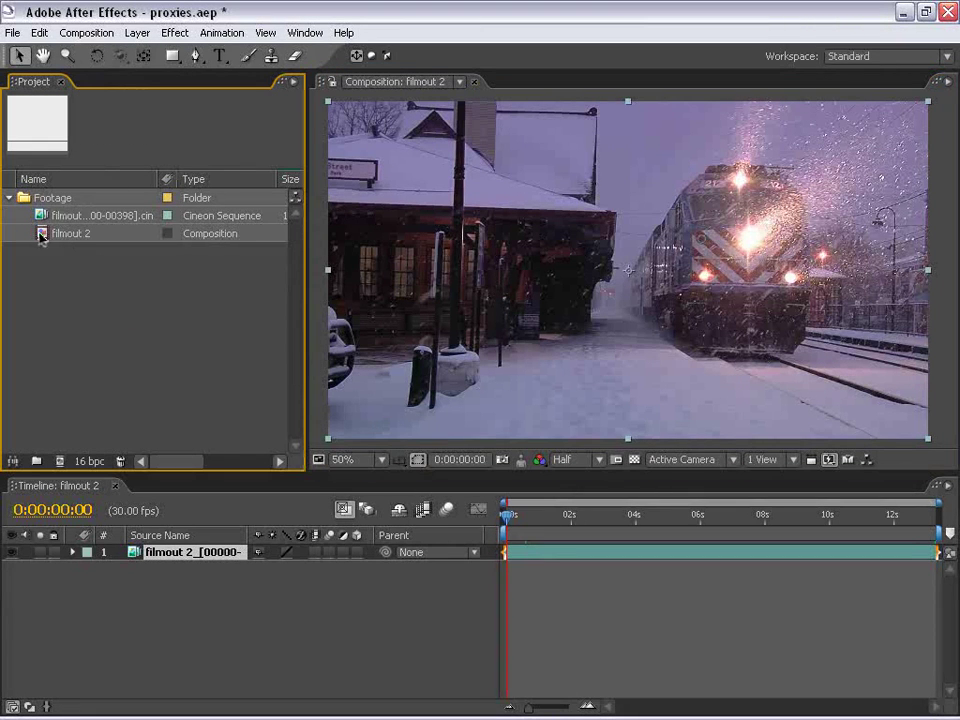
left_click(77, 220)
right_click(77, 222)
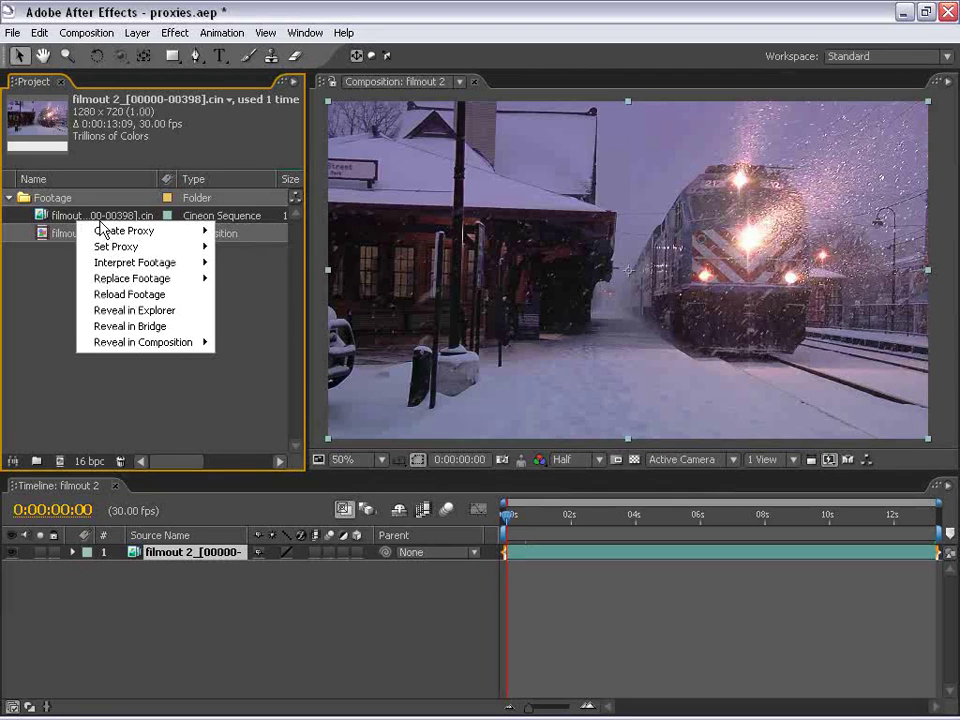
mouse_move(124, 230)
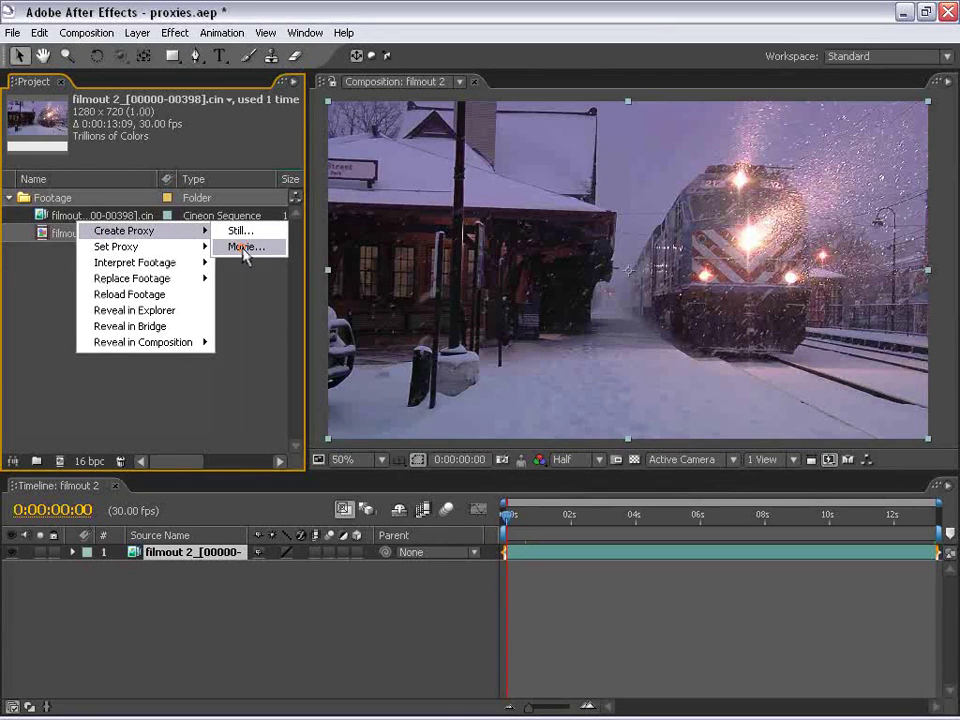
left_click(244, 247)
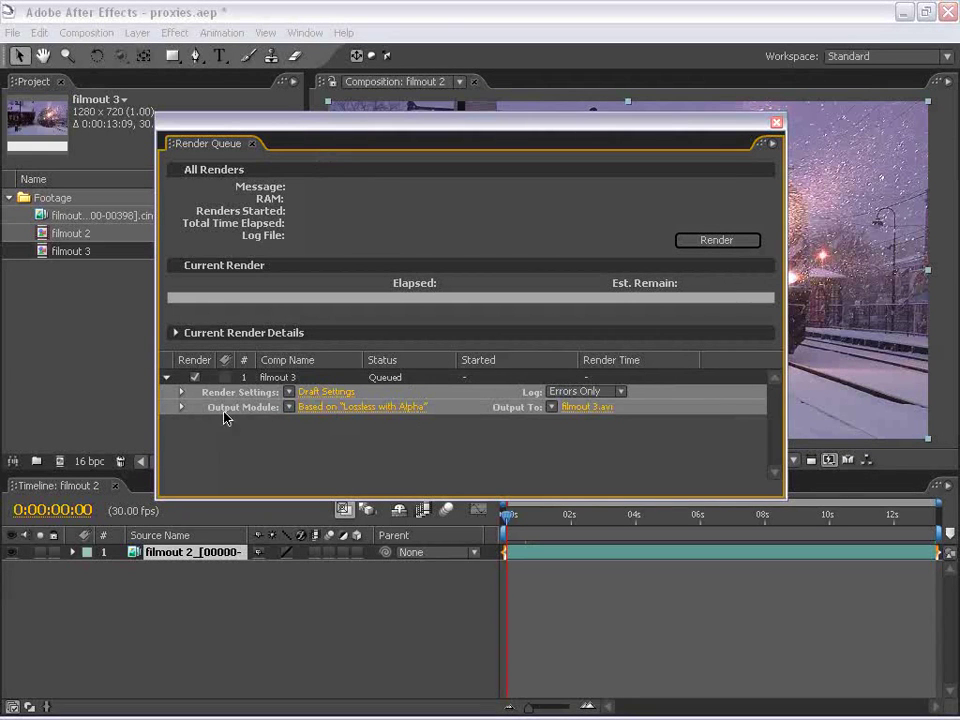
Step: Set the filmout 3 output to QuickTime Movie with Photo - JPEG compression at quality 93
left_click(335, 408)
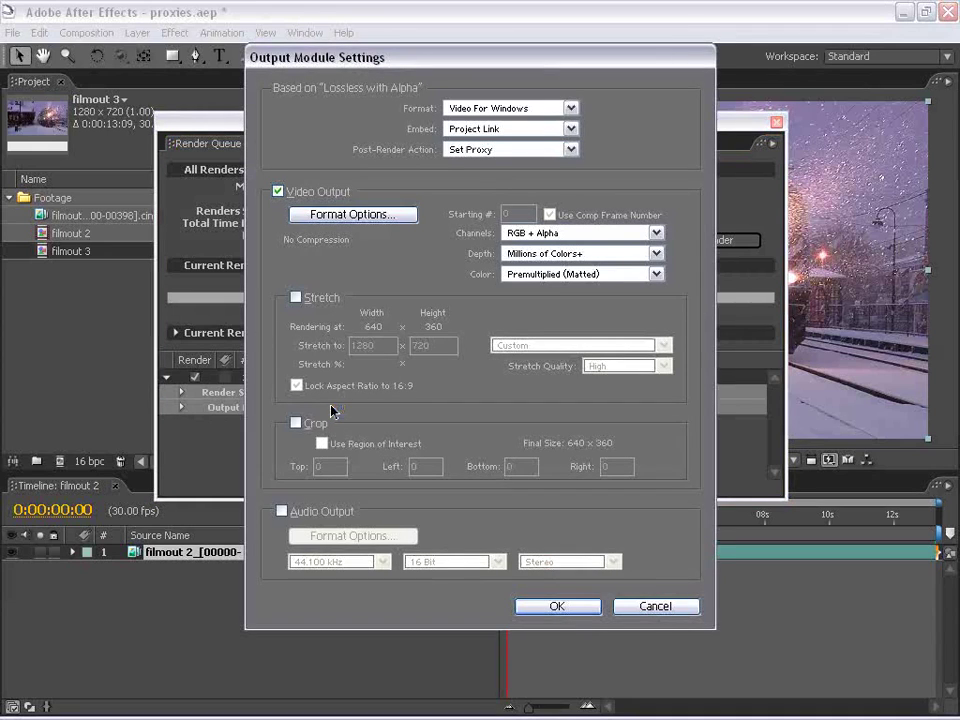
left_click_drag(377, 48, 369, 72)
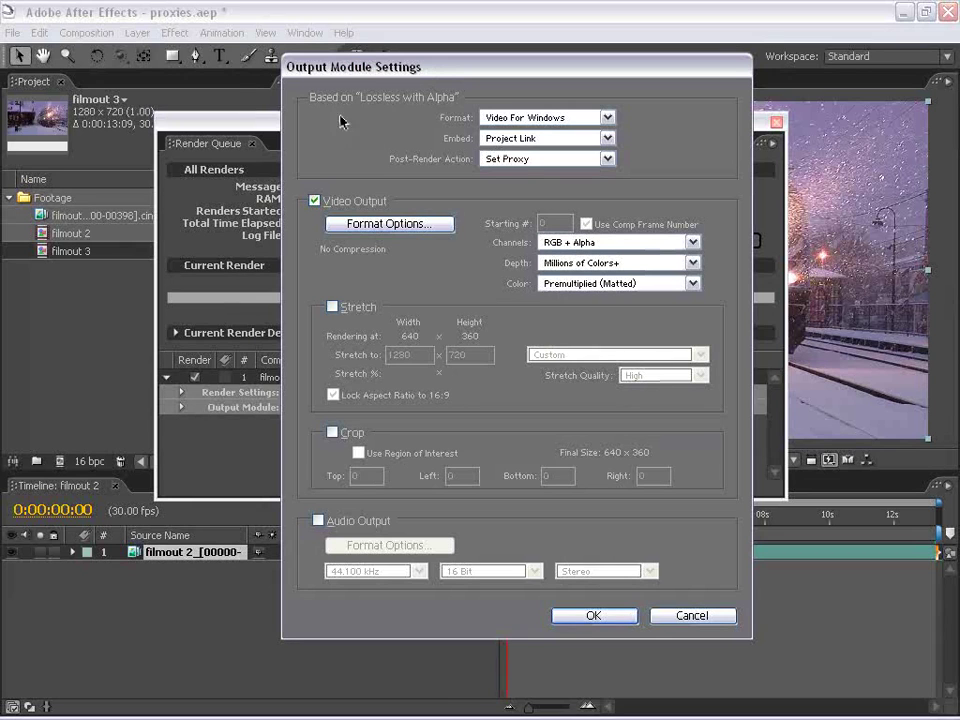
left_click(603, 117)
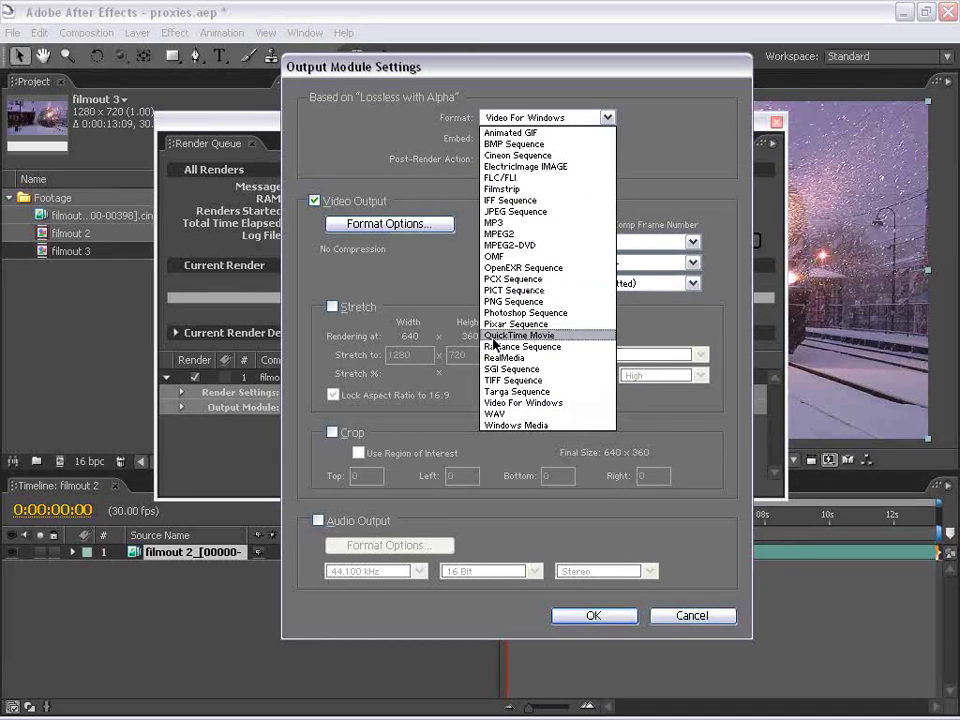
left_click(538, 335)
left_click(403, 103)
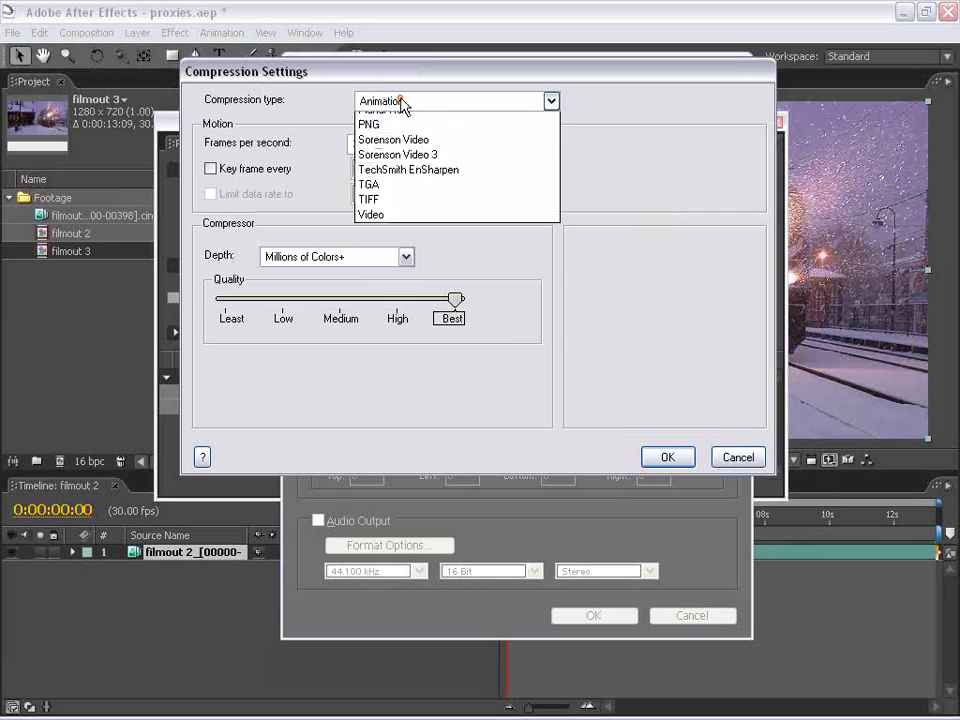
left_click(391, 379)
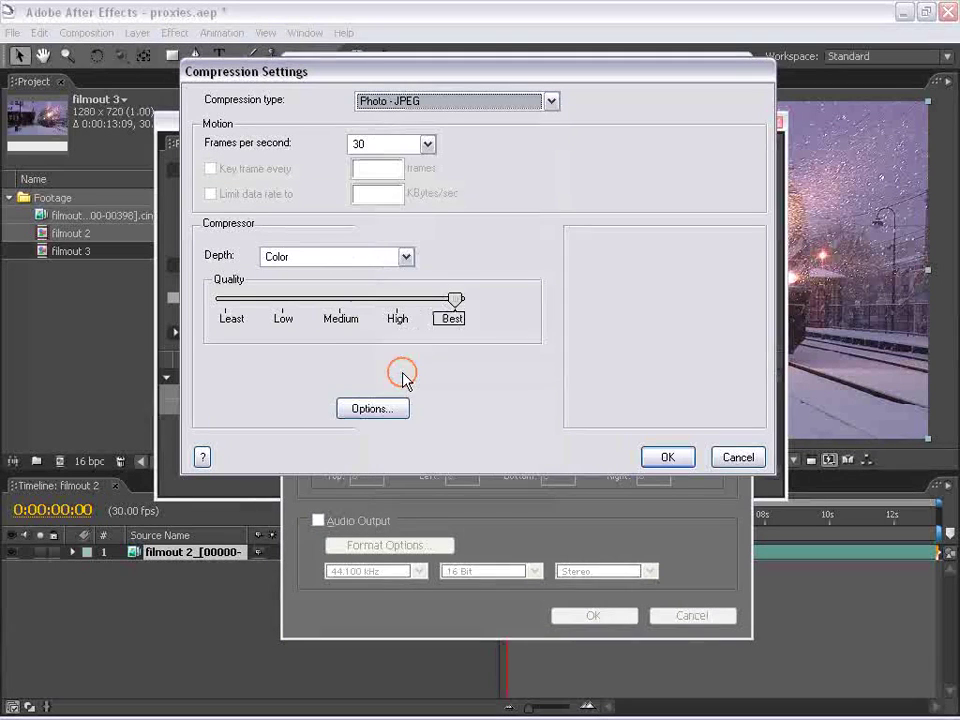
left_click_drag(450, 300, 437, 300)
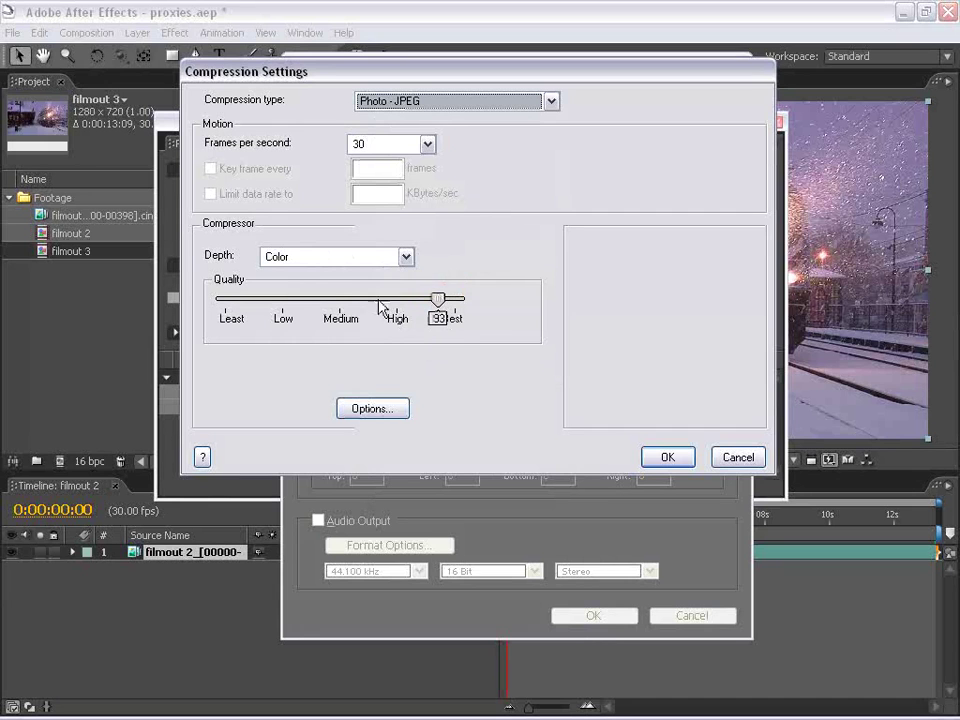
left_click(665, 457)
left_click(318, 521)
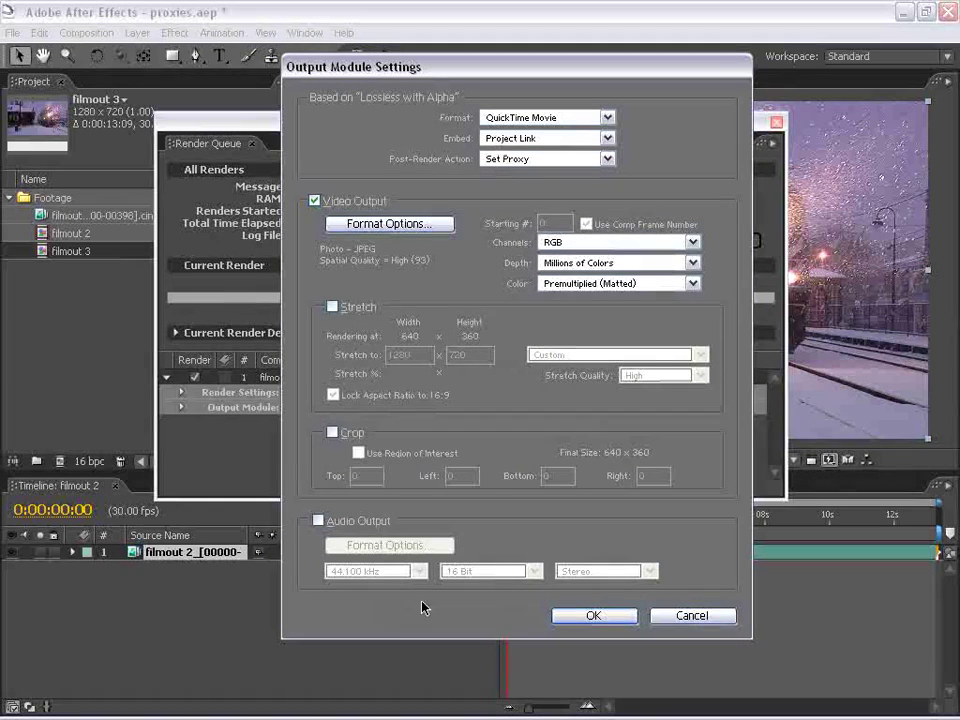
left_click(580, 618)
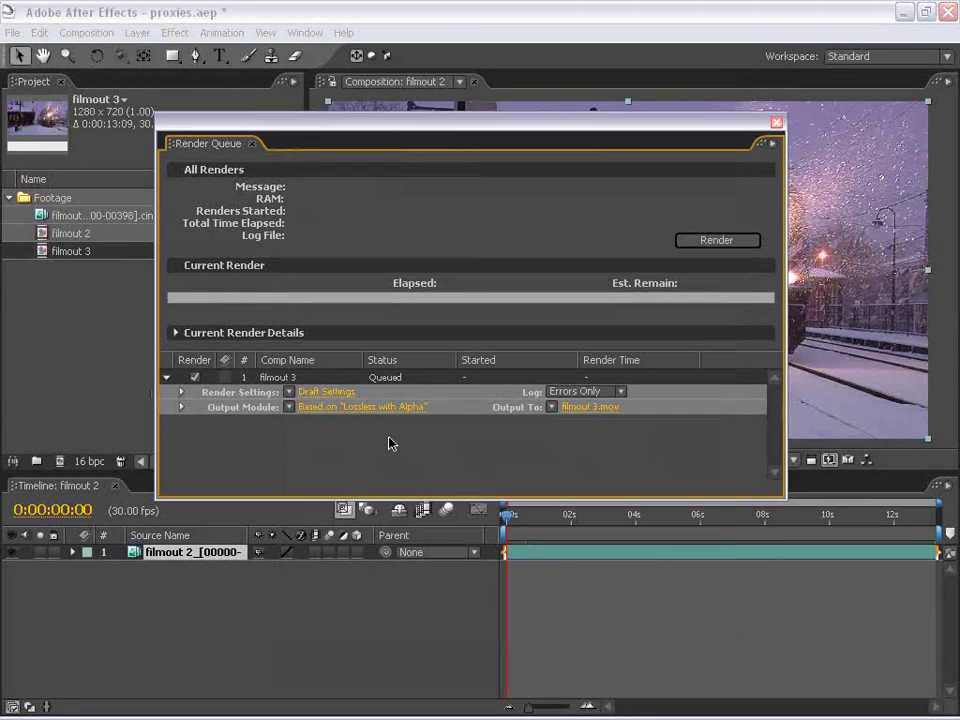
Step: Render the filmout 3 proxy and check the Cineon footage's info once it finishes
left_click(720, 244)
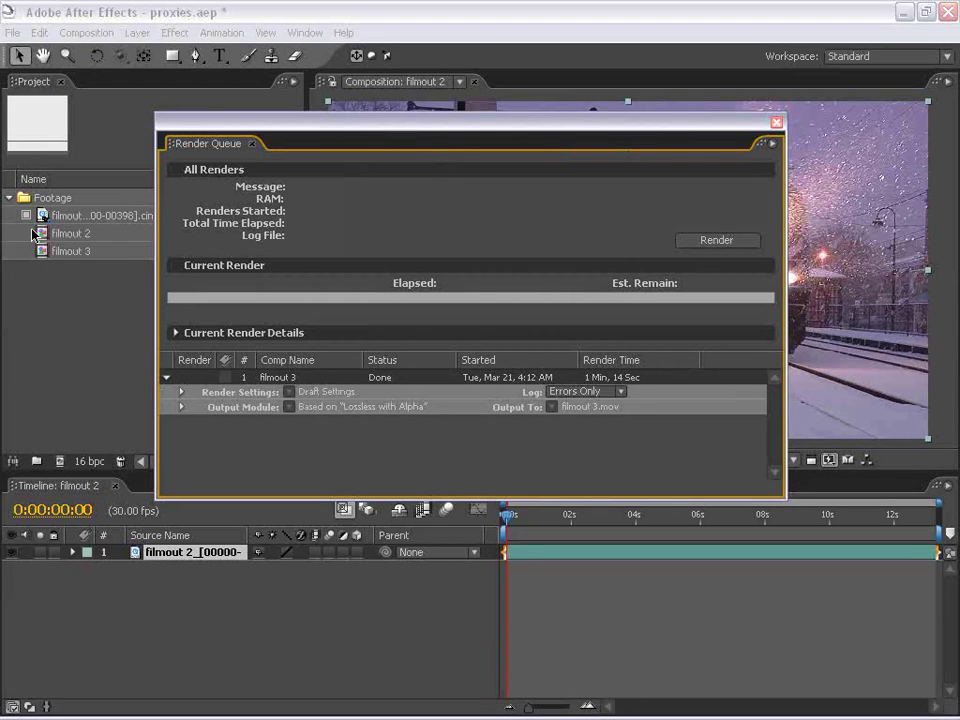
left_click(56, 218)
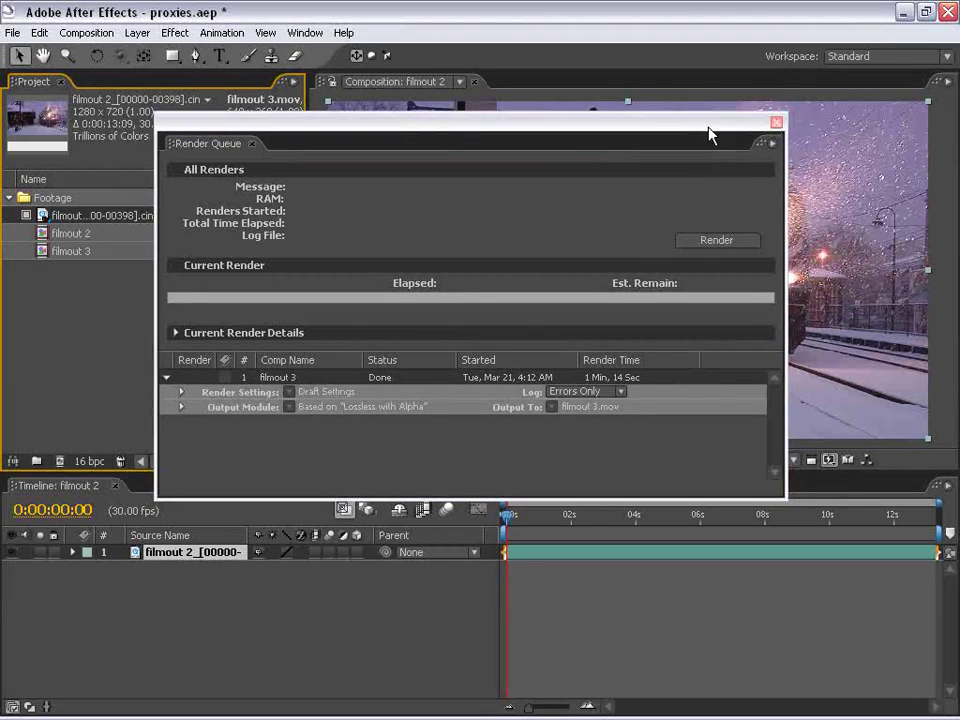
left_click(770, 122)
Step: Close the render queue and reveal the Cineon footage's Size and File Path columns
left_click(769, 122)
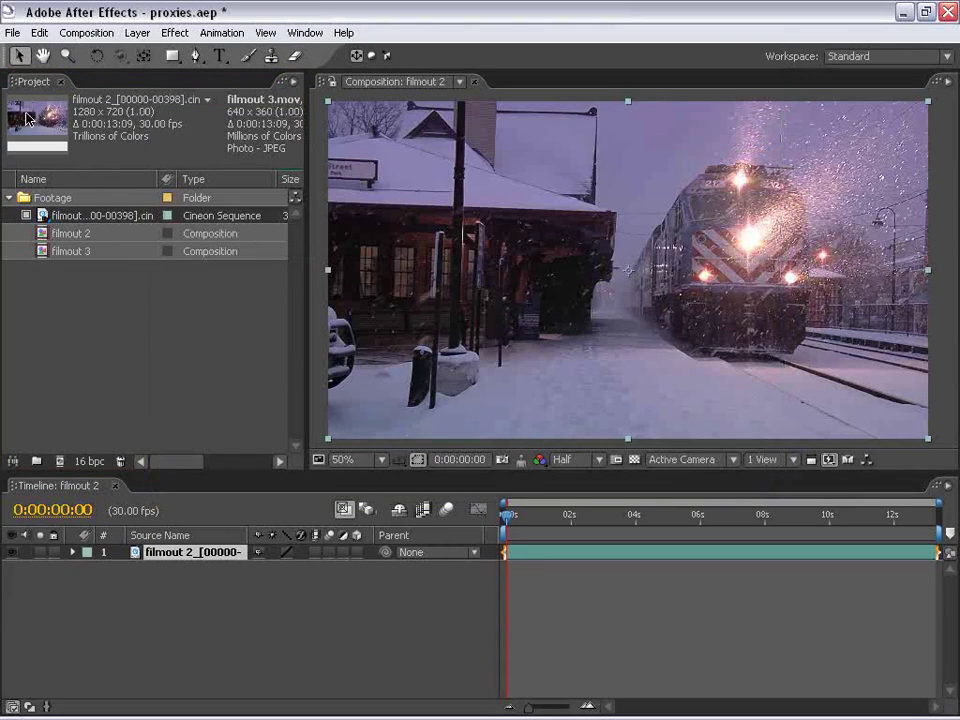
left_click(186, 328)
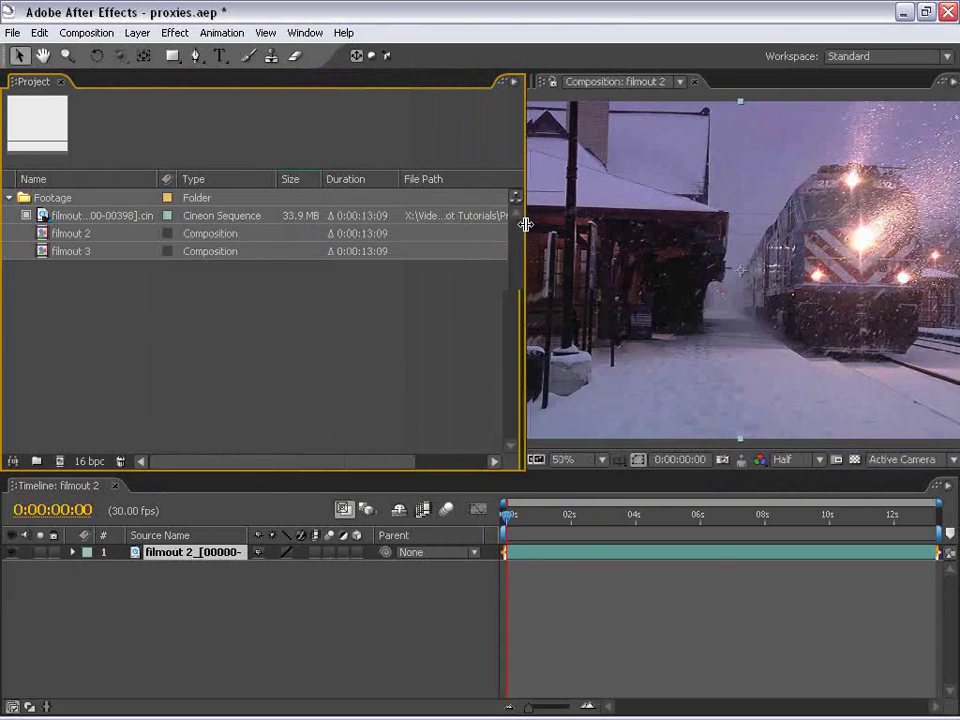
left_click_drag(525, 224, 565, 224)
left_click(78, 216)
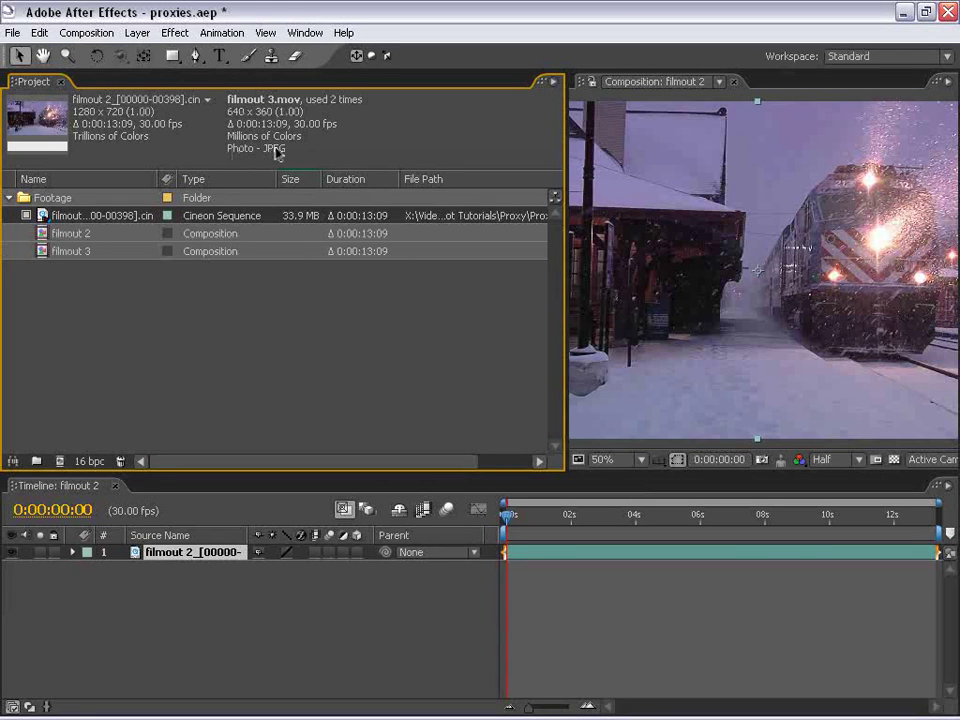
Step: Toggle the Cineon footage's proxy off and back on, then enlarge the composition viewer
left_click(26, 215)
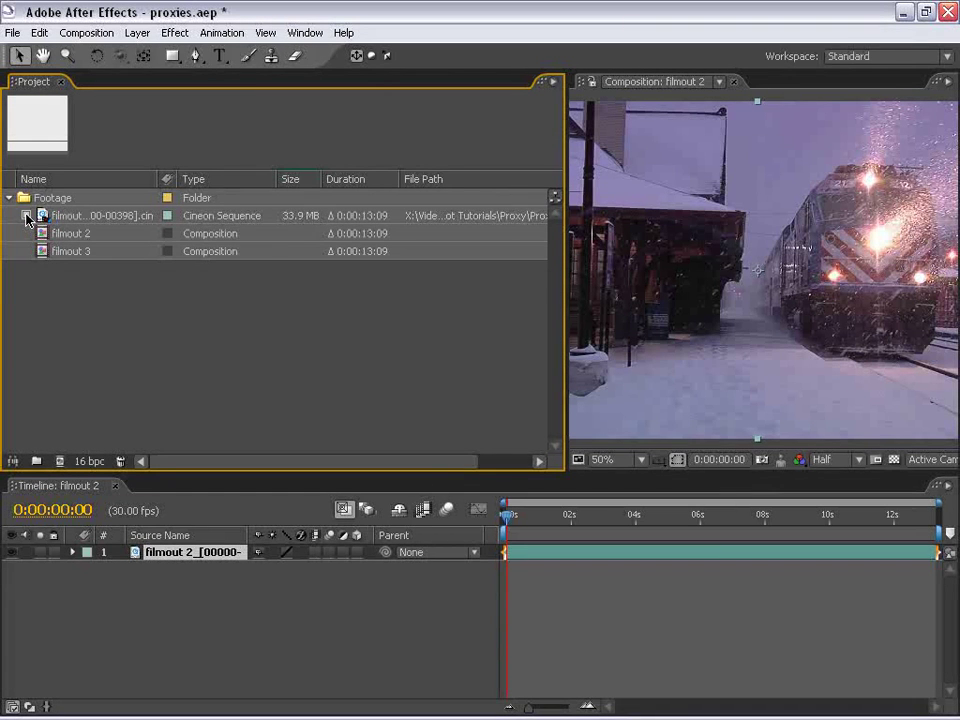
left_click(26, 216)
left_click(57, 218)
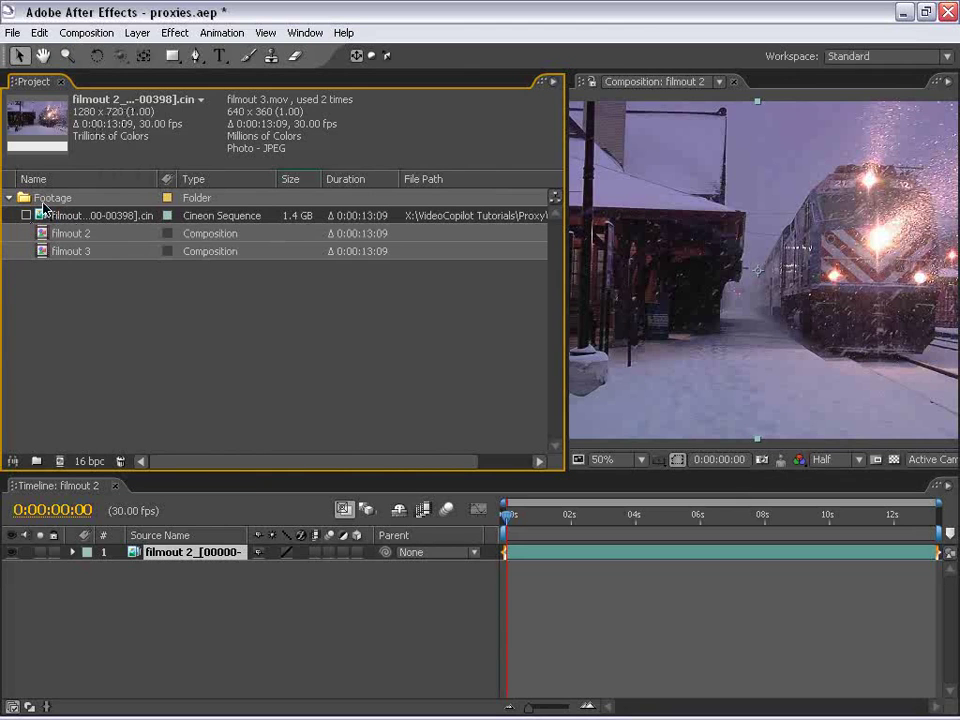
left_click(26, 215)
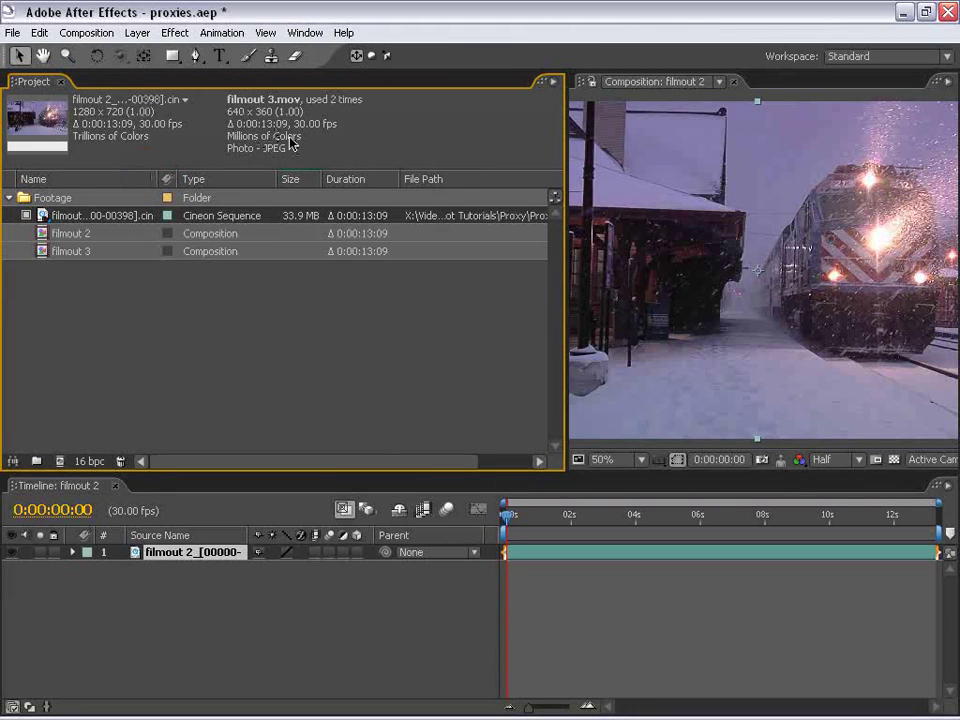
left_click_drag(566, 300, 344, 302)
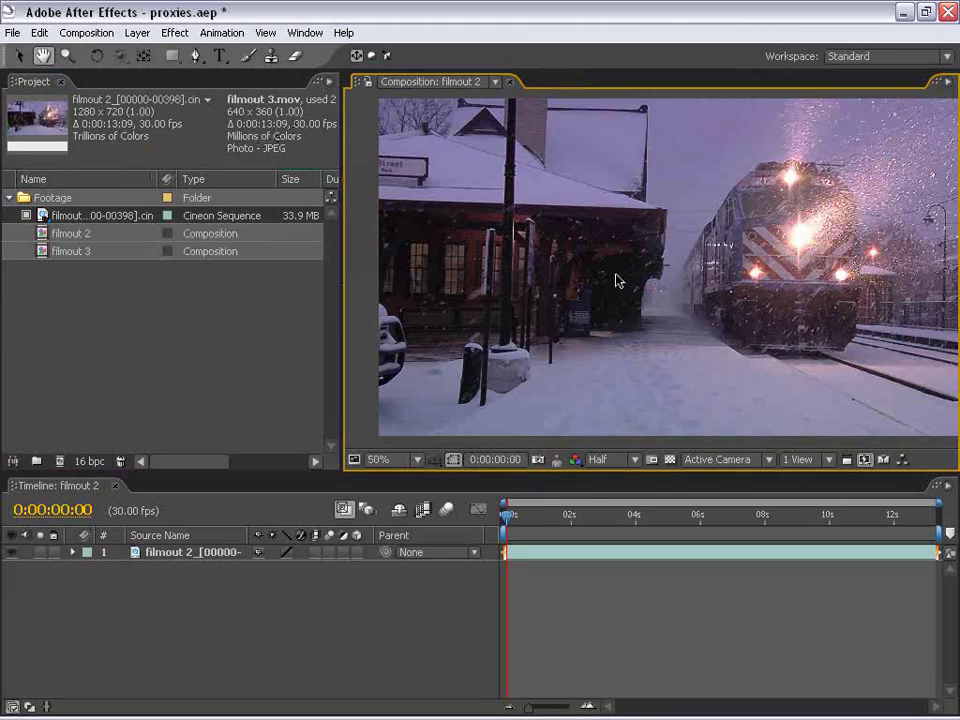
Step: Preview at Full resolution, zoomed in and panned onto the station and train
left_click(603, 462)
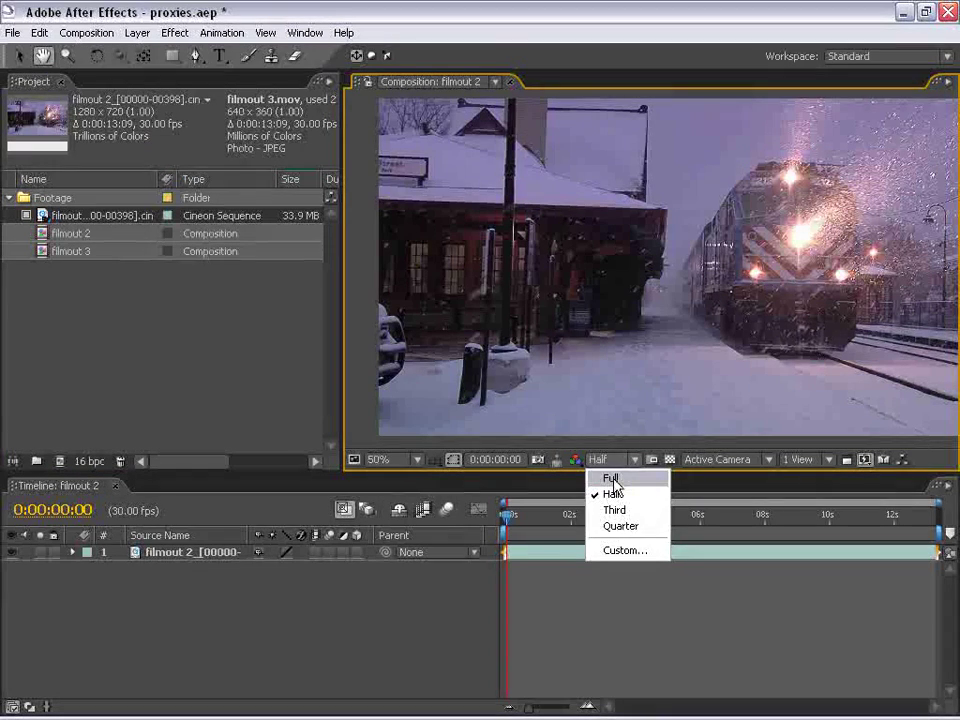
left_click(609, 476)
scroll(623, 288, "up", 2)
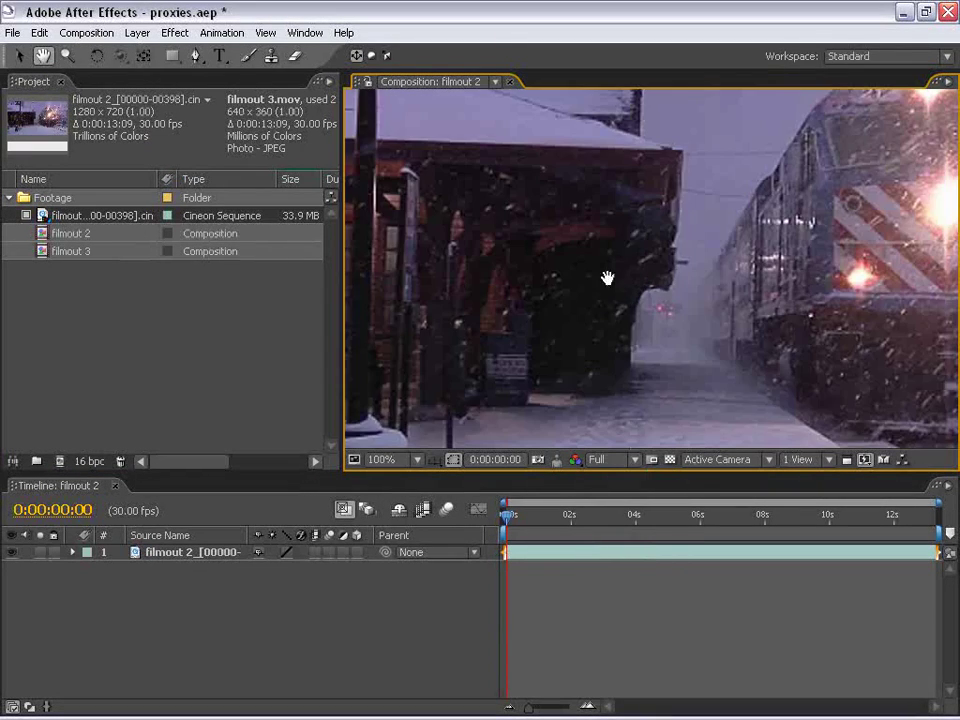
left_click_drag(606, 274, 657, 295)
left_click_drag(646, 353, 638, 328)
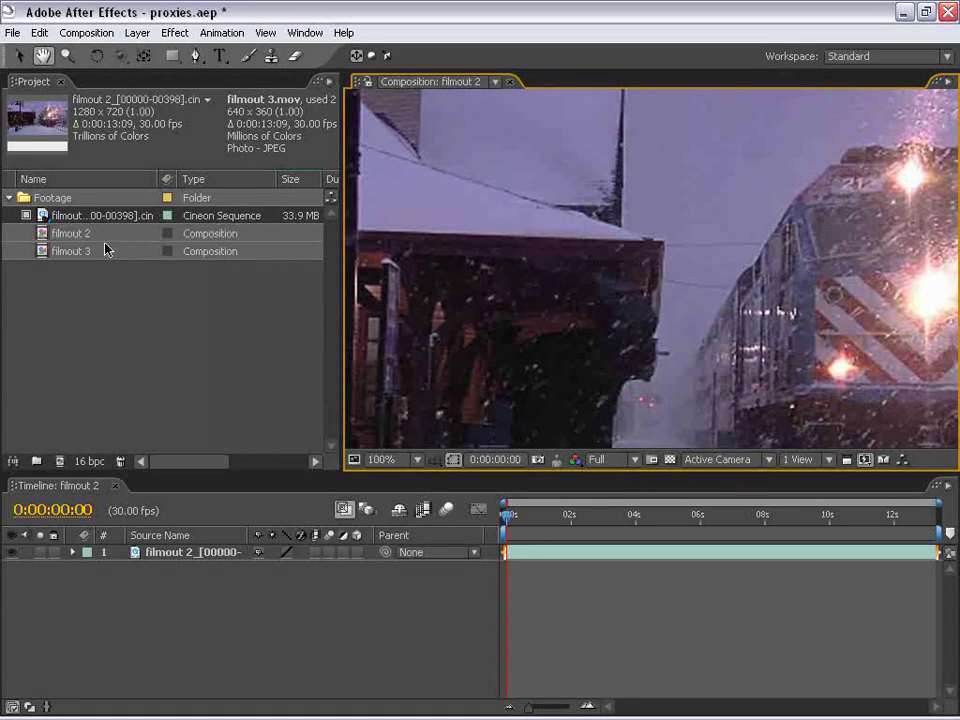
mouse_move(573, 246)
left_mouse_down()
mouse_move(506, 262)
mouse_move(536, 265)
left_mouse_up()
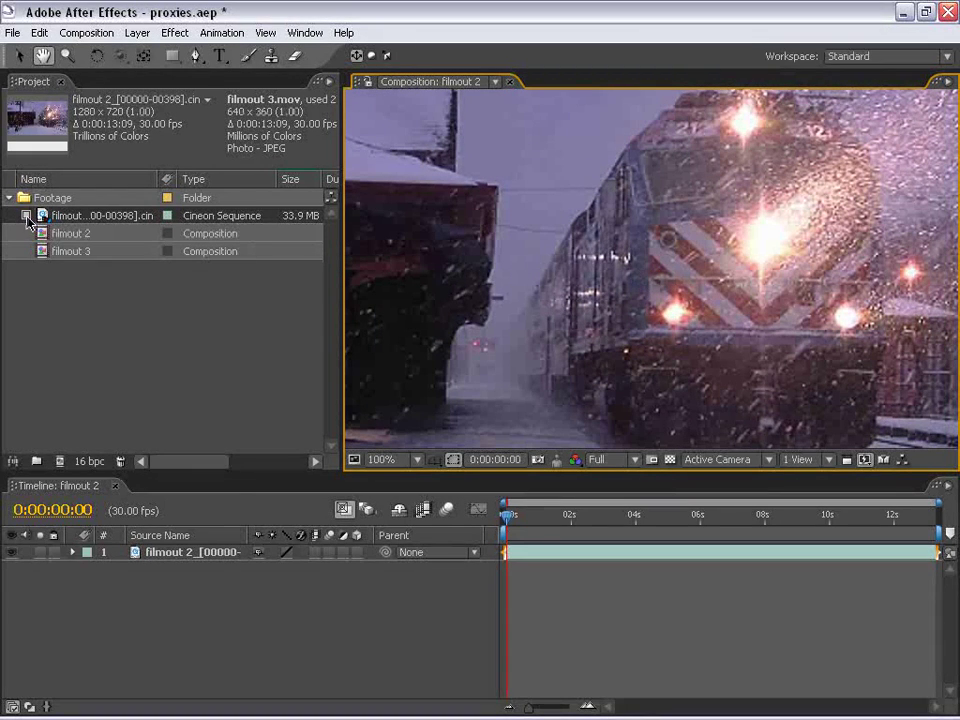
Step: Compare the train with the footage proxy off and on, leaving the proxy on
left_click(26, 216)
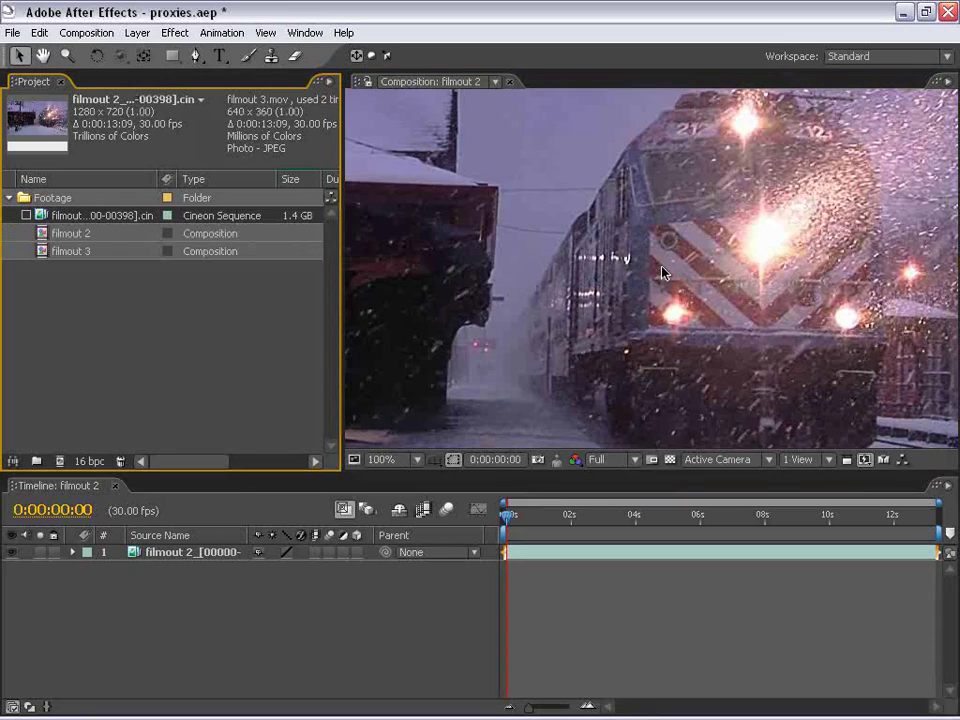
left_click_drag(808, 250, 700, 265)
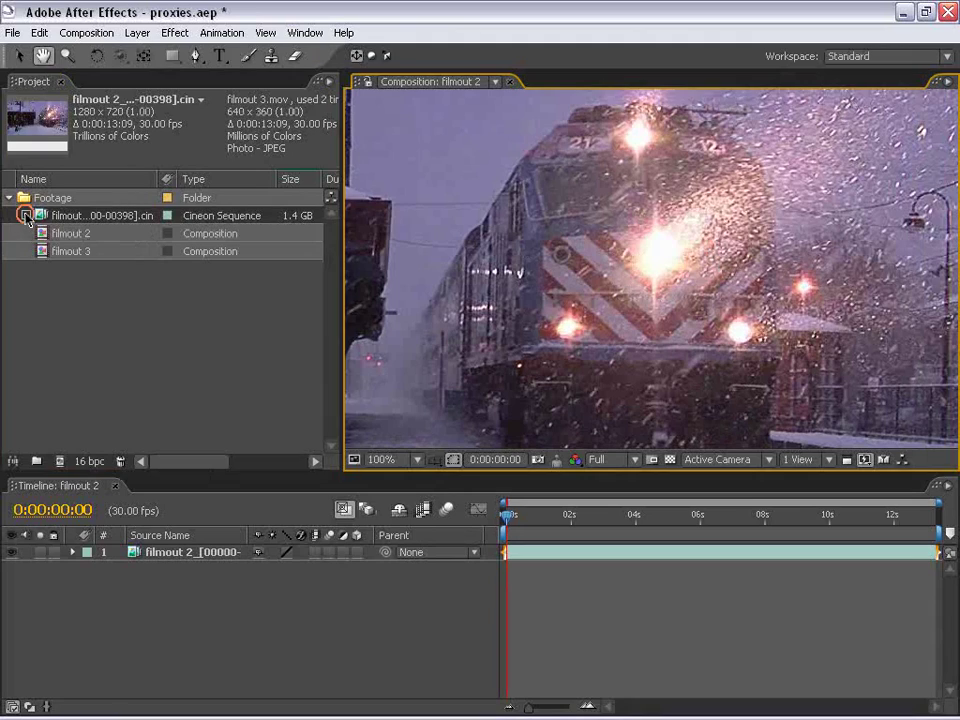
left_click(26, 216)
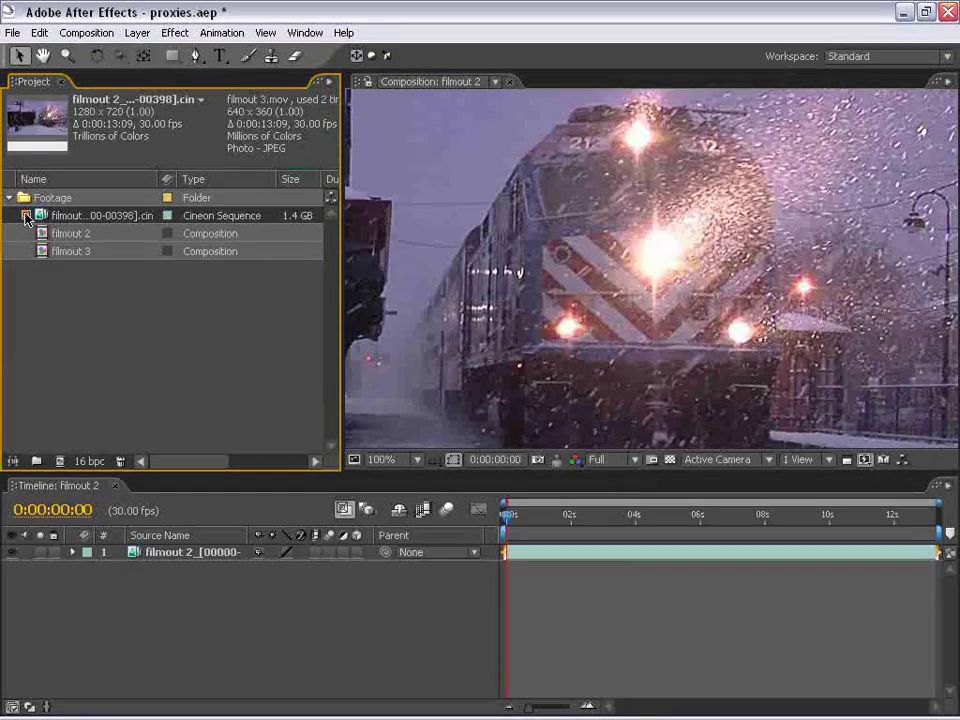
left_click(26, 216)
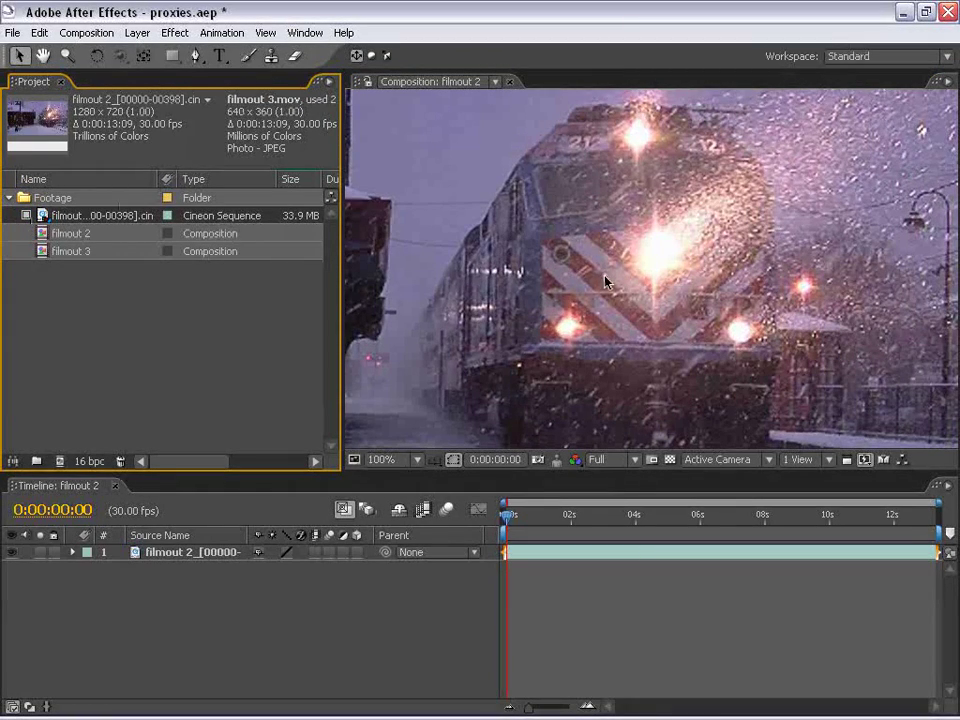
Step: Scrub the composition to about 10 seconds, return to the start, and select the footage layer
scroll(555, 275, "down", 2)
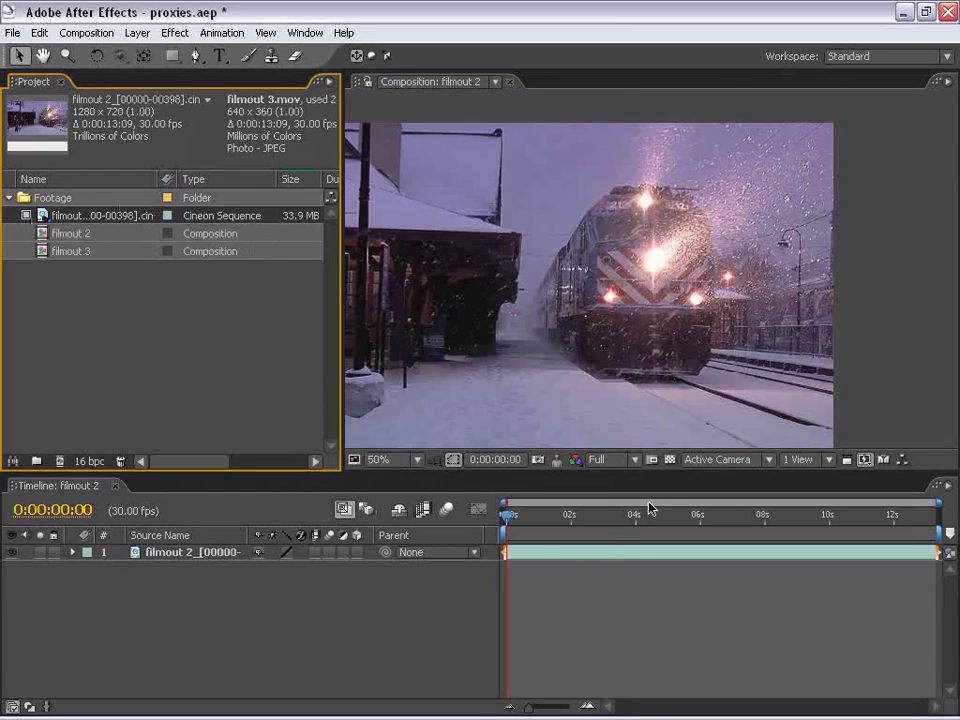
left_click_drag(505, 536, 497, 541)
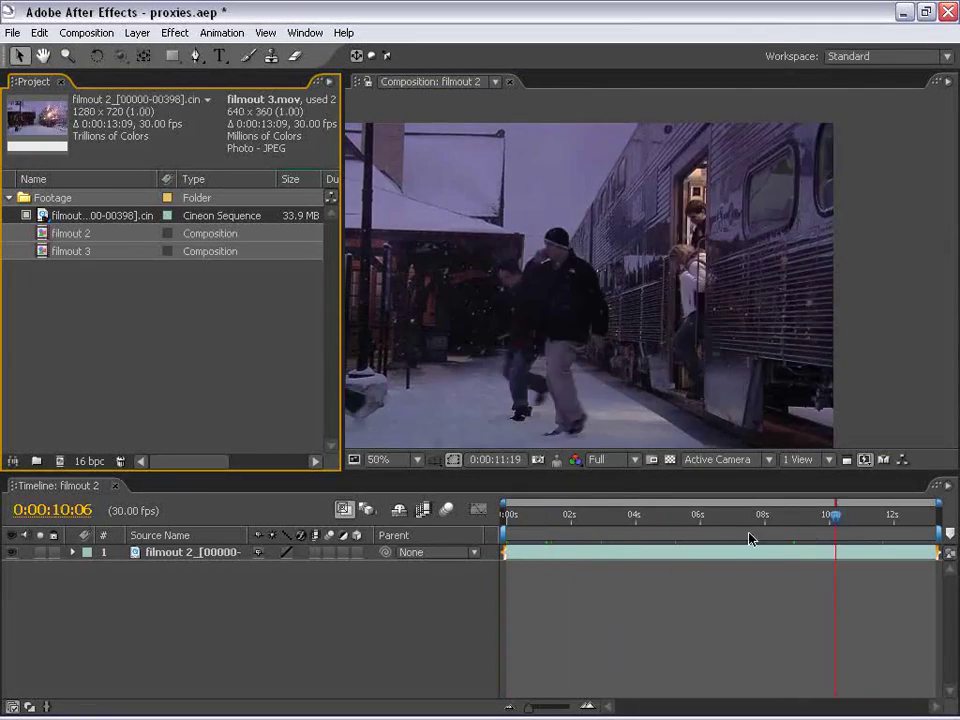
left_click_drag(503, 317, 617, 300)
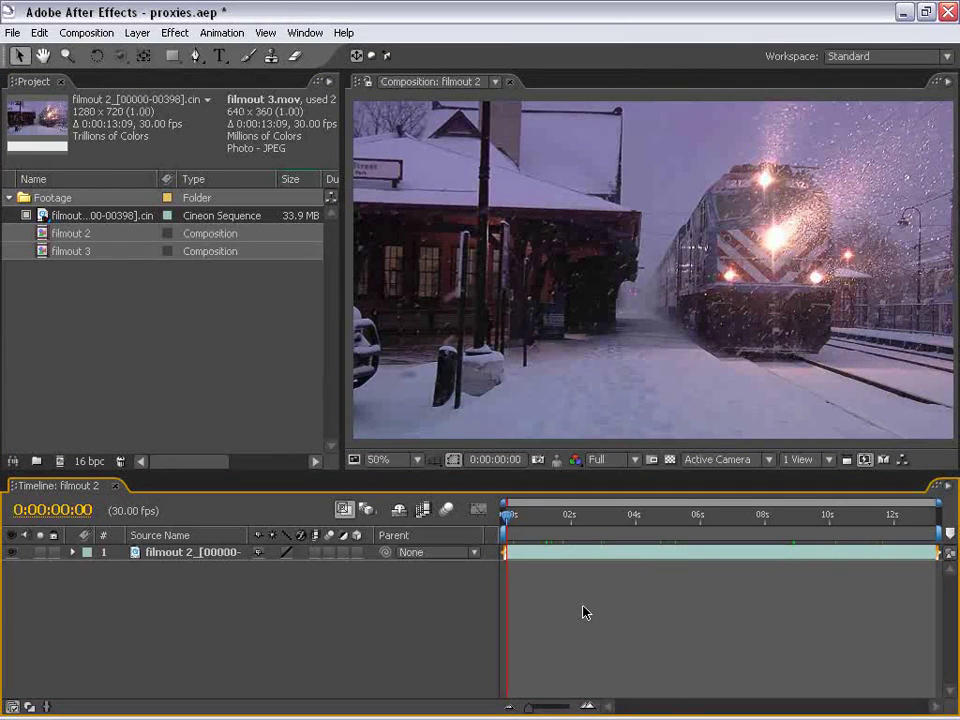
left_click(518, 208)
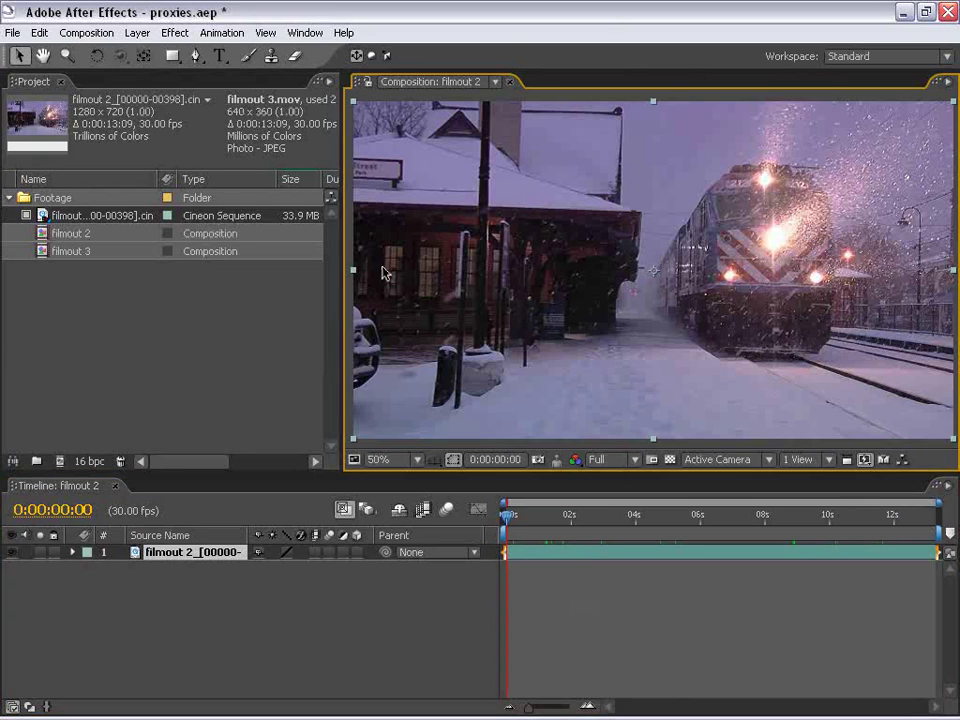
Step: Switch off the Cineon footage's proxy and deselect the layer
left_click(25, 216)
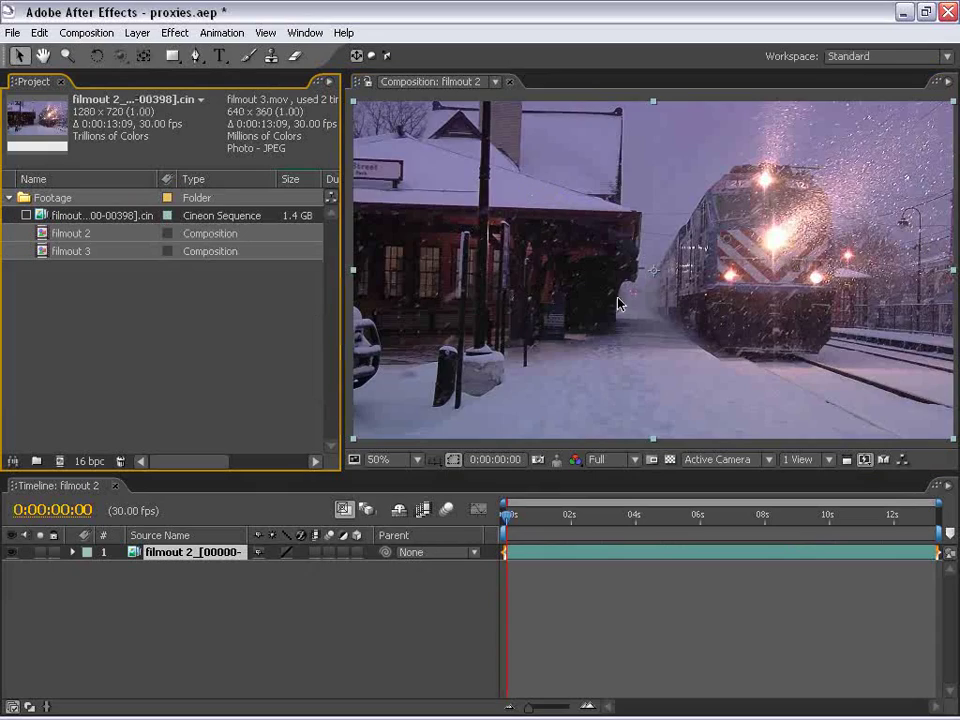
scroll(618, 303, "up", 2)
scroll(660, 272, "down", 2)
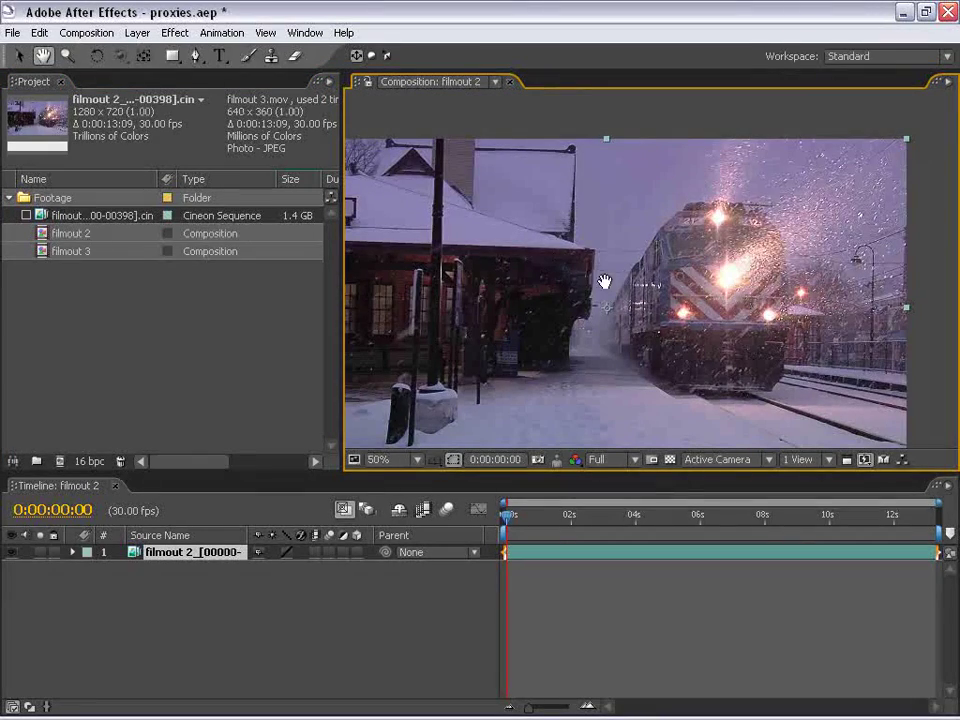
scroll(630, 325, "up", 1)
scroll(630, 325, "down", 1)
left_click(588, 623)
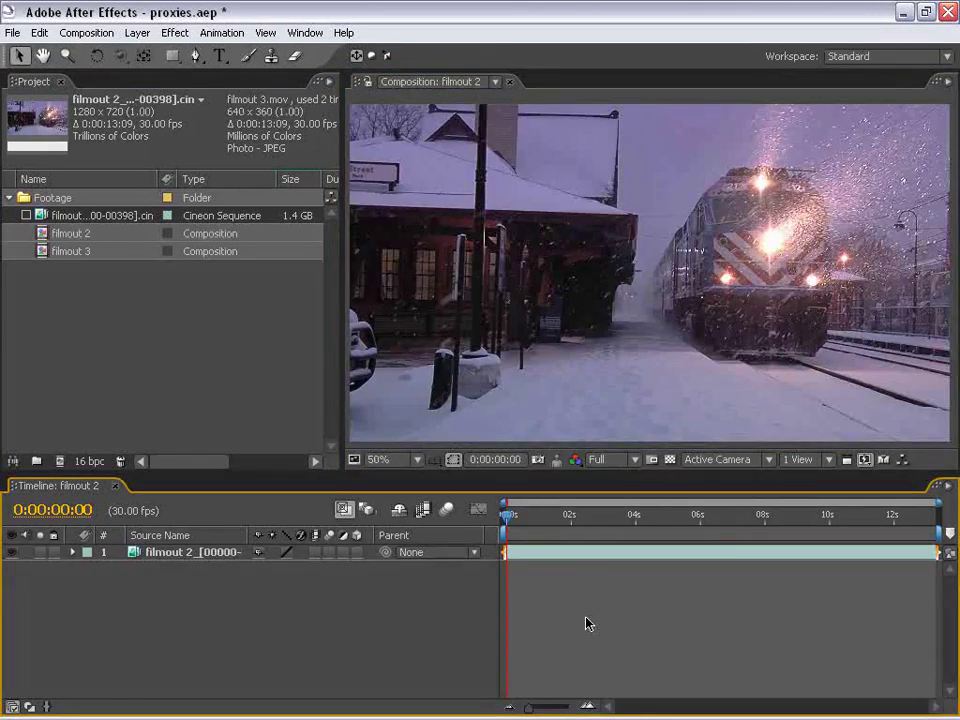
Step: Re-import filmout 2_00000.cin as a Cineon sequence and duplicate it twice
left_click(178, 234)
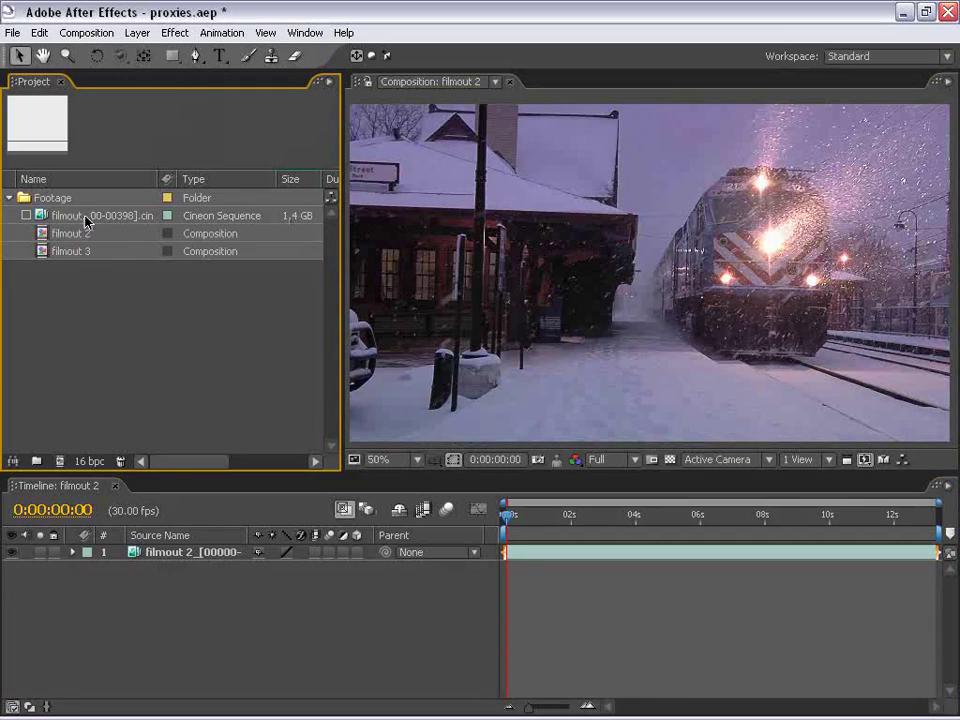
left_click(64, 215)
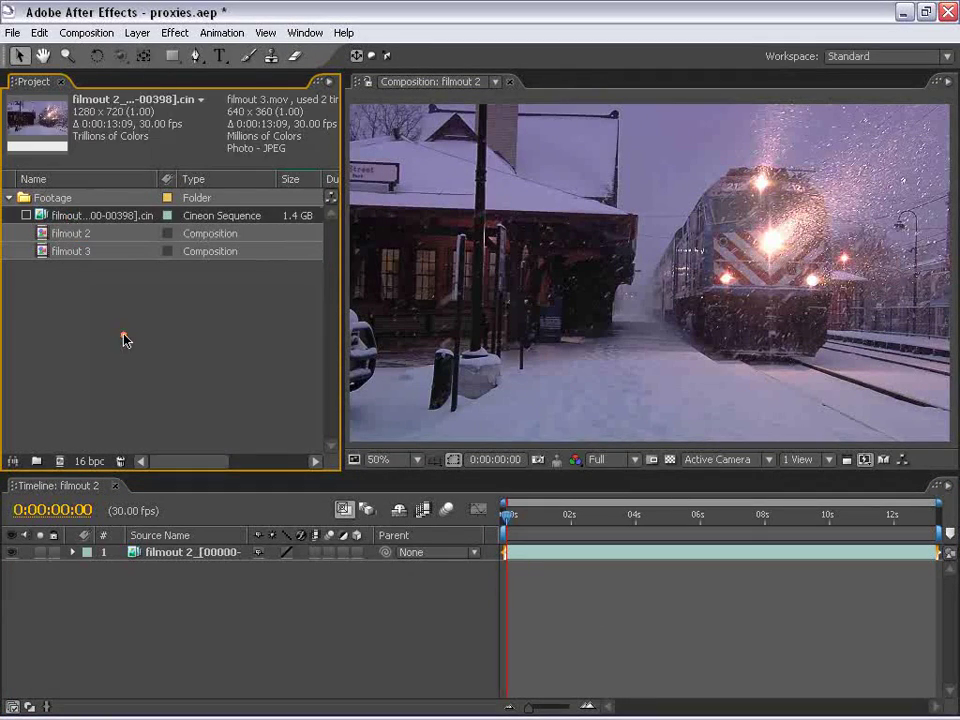
left_click(125, 335)
double_click(147, 328)
left_click(334, 241)
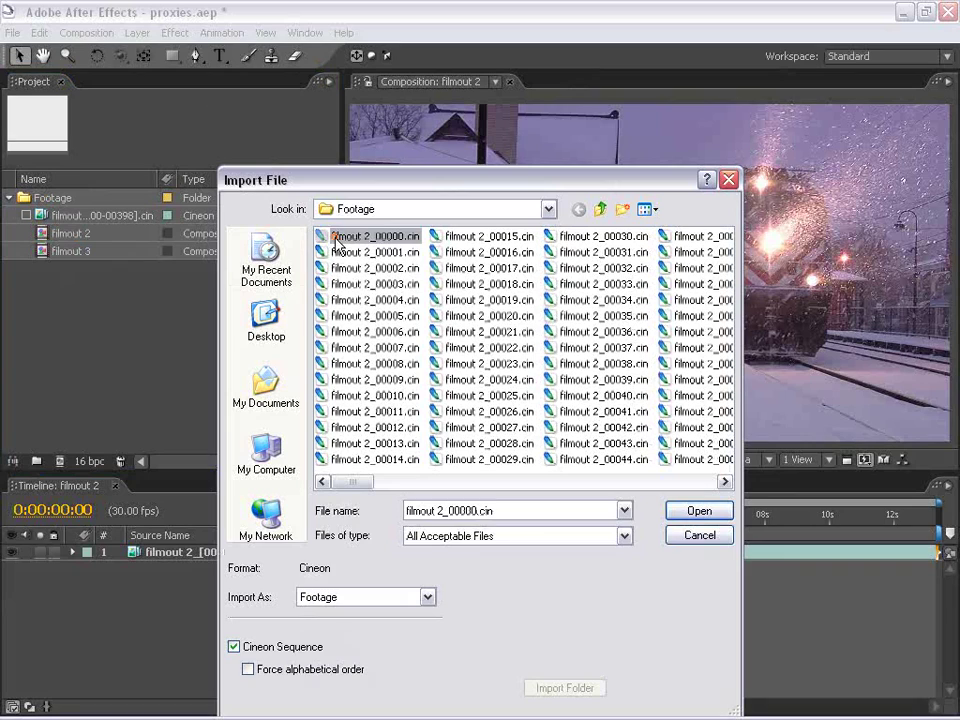
left_click(705, 510)
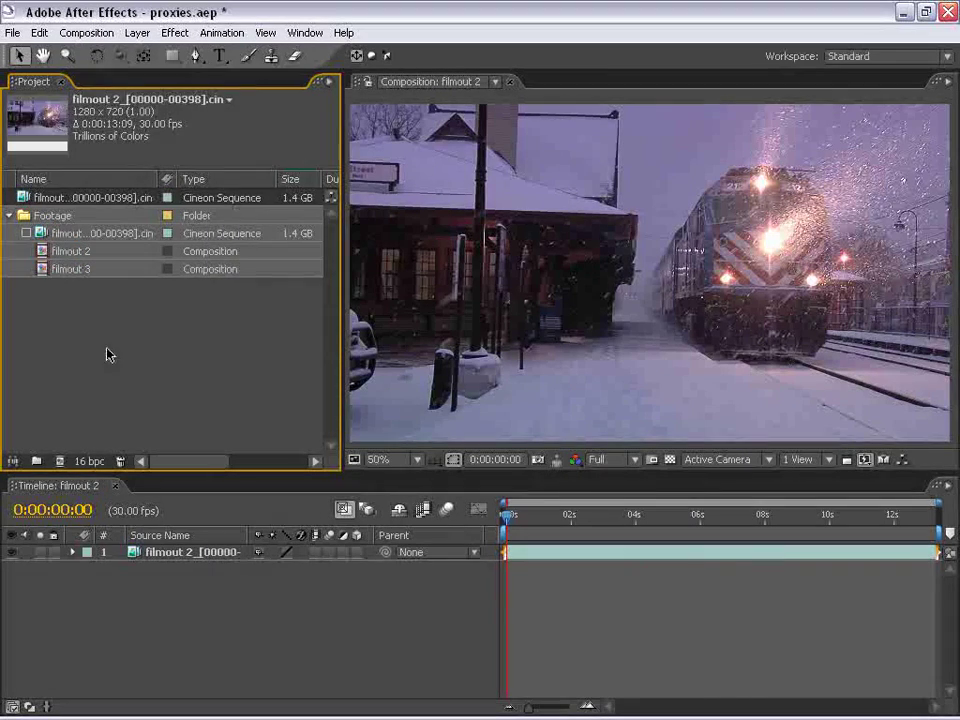
key("ctrl+d")
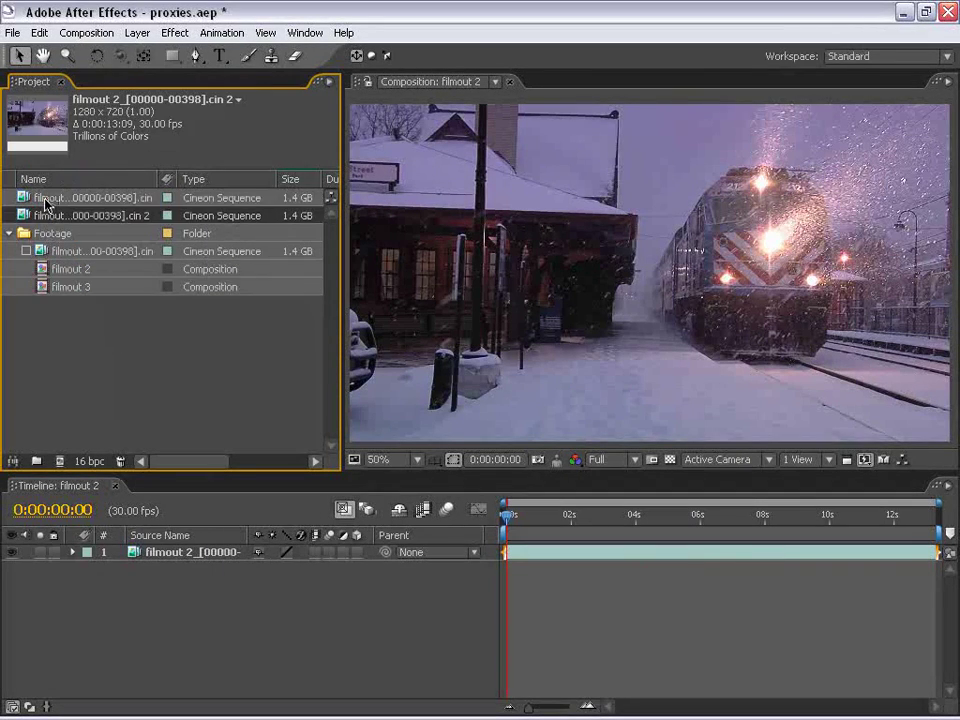
key("ctrl+d")
Step: Rename the top two footage items 1 and 2
left_click(75, 205)
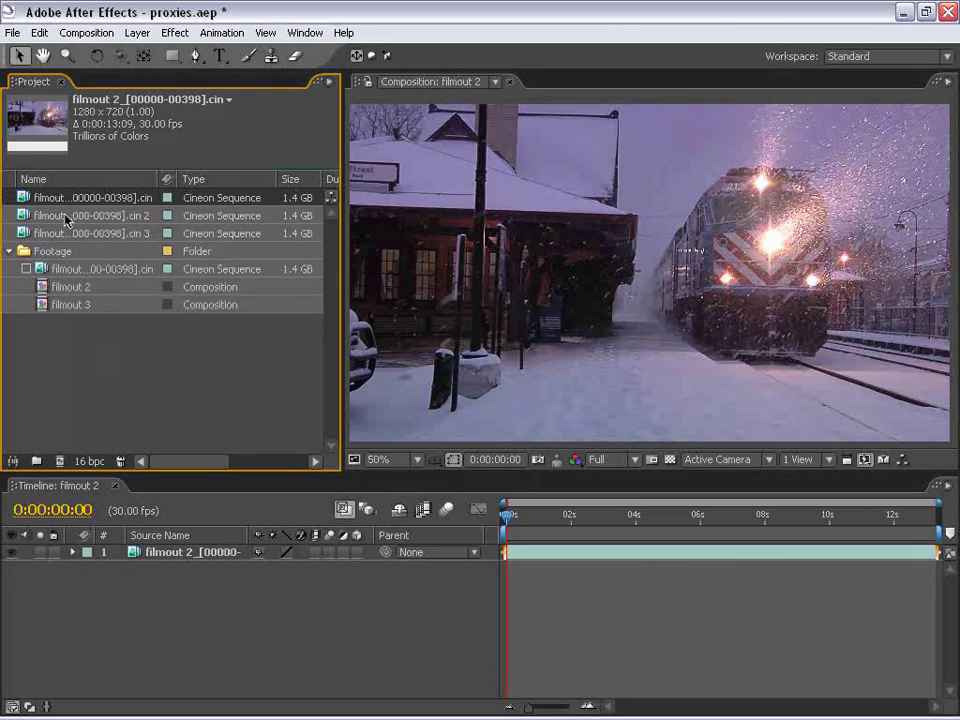
key("Return")
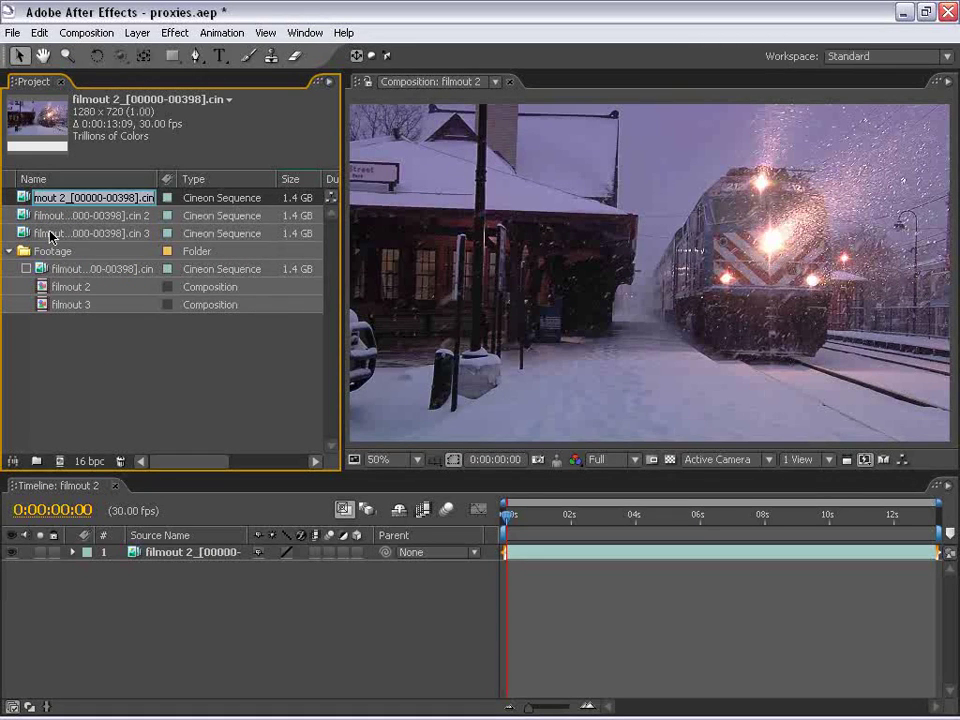
key("BackSpace")
type("1")
key("Return")
left_click(43, 216)
key("Return")
type("2")
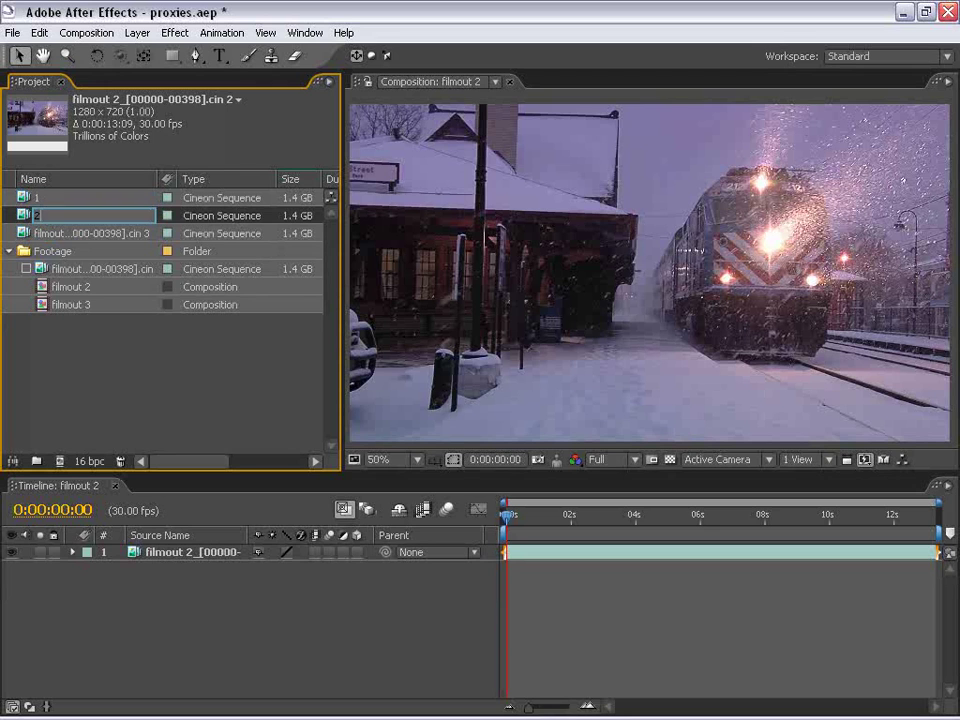
key("Return")
Step: Rename the third footage item 3 and clear the project selection
left_click(43, 234)
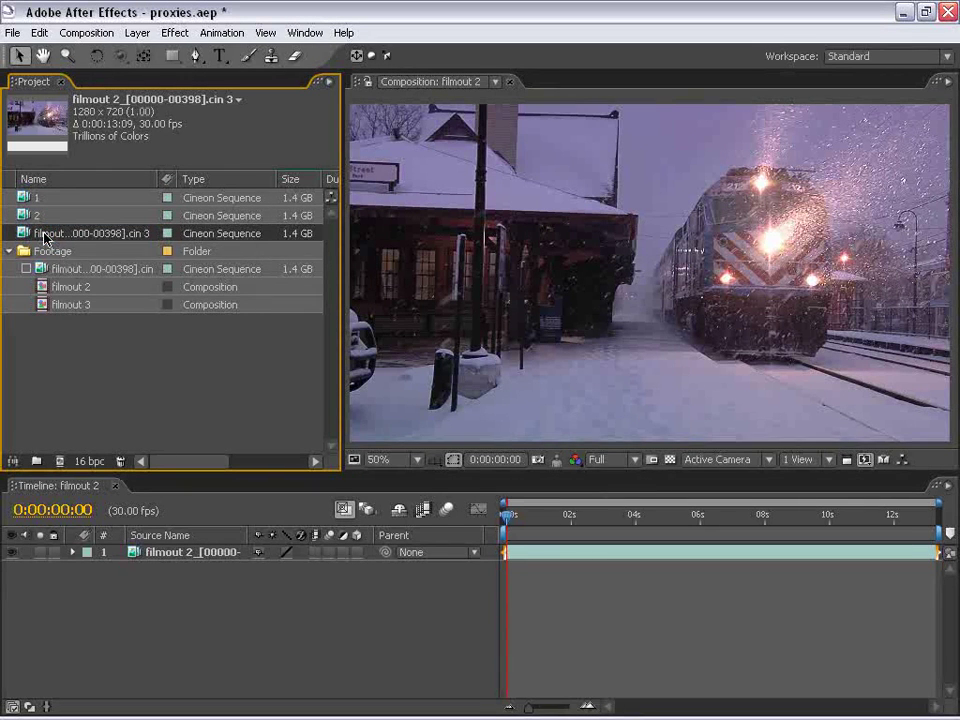
key("Return")
type("3")
key("Return")
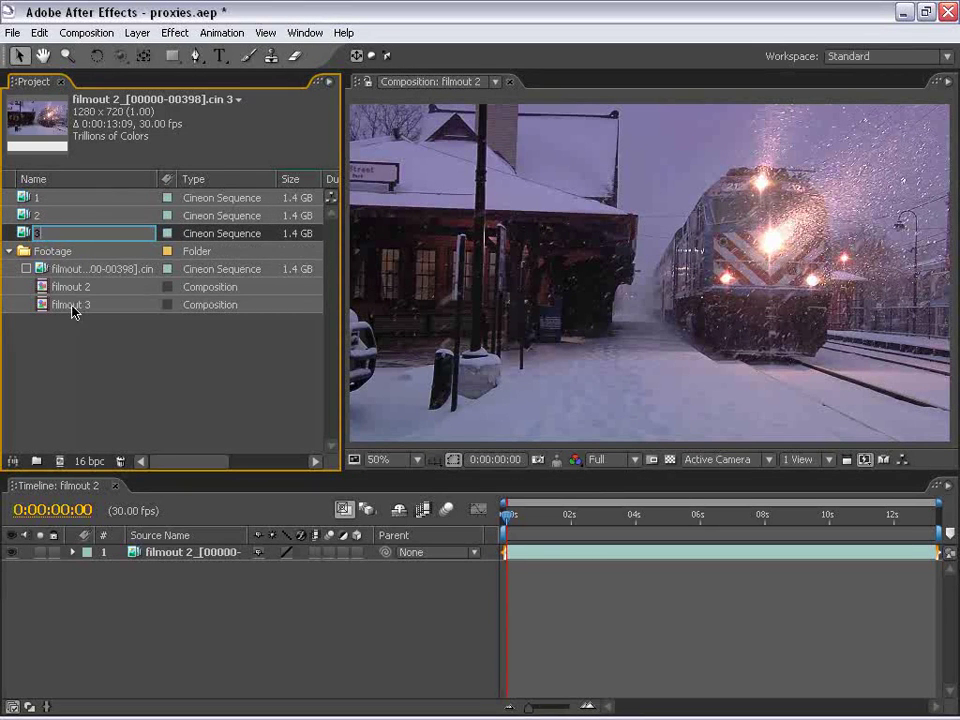
left_click(75, 315)
left_click(27, 200)
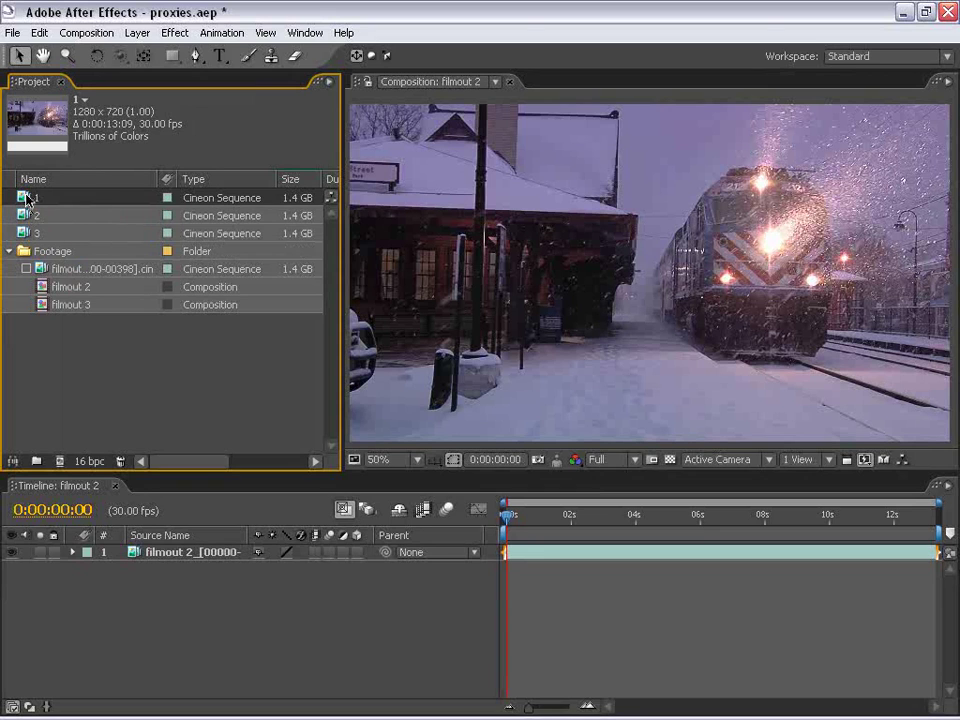
left_click(27, 200, "ctrl")
right_click(27, 200)
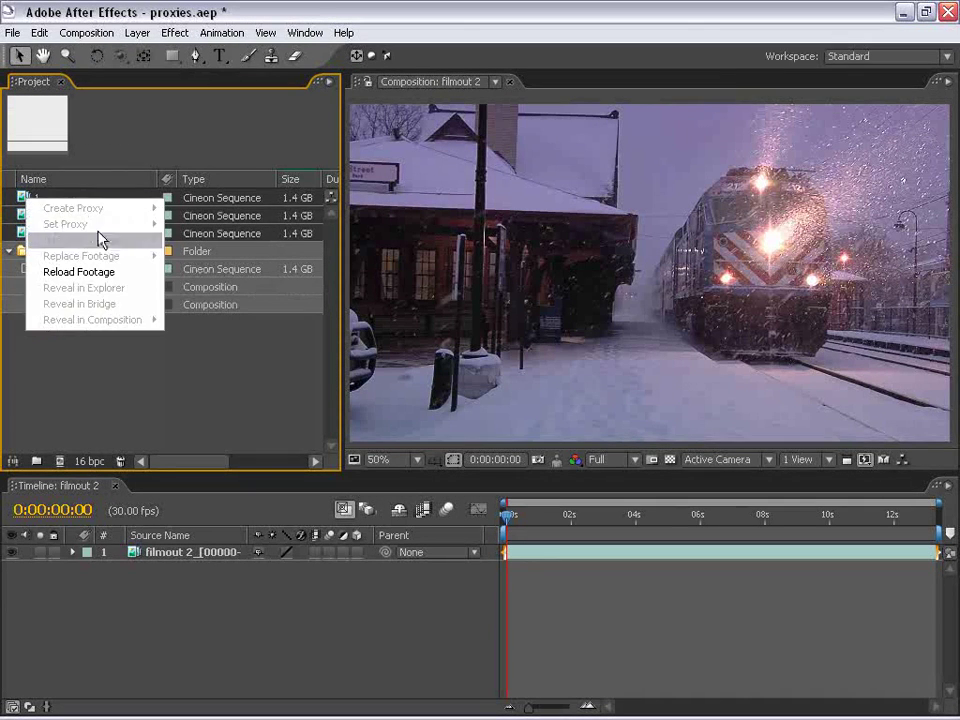
left_click(135, 400)
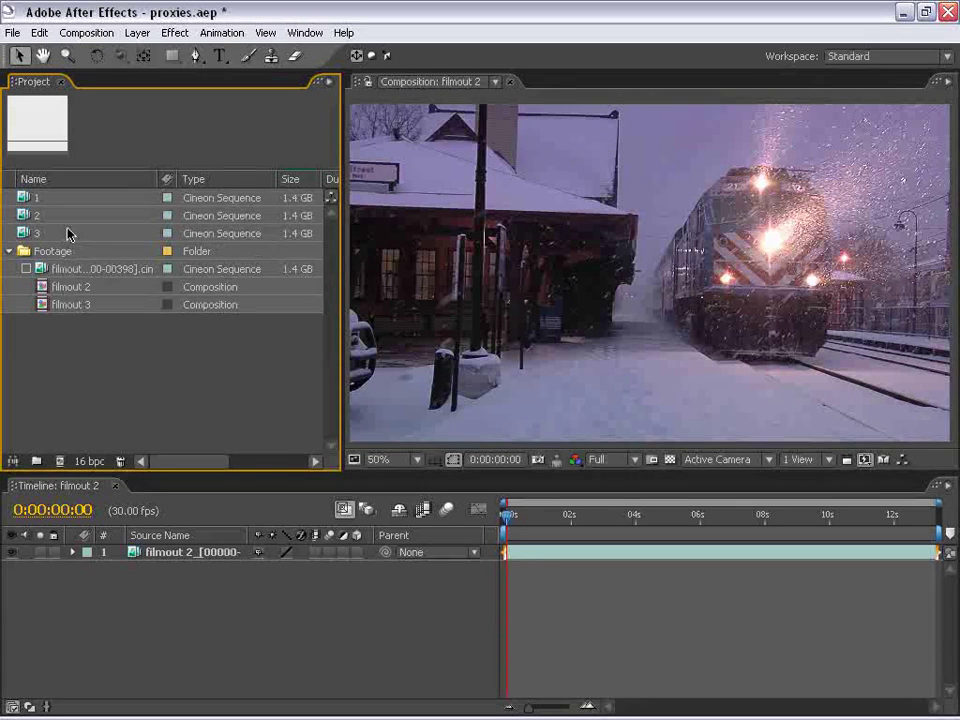
left_click(28, 197)
right_click(33, 199)
right_click(22, 198)
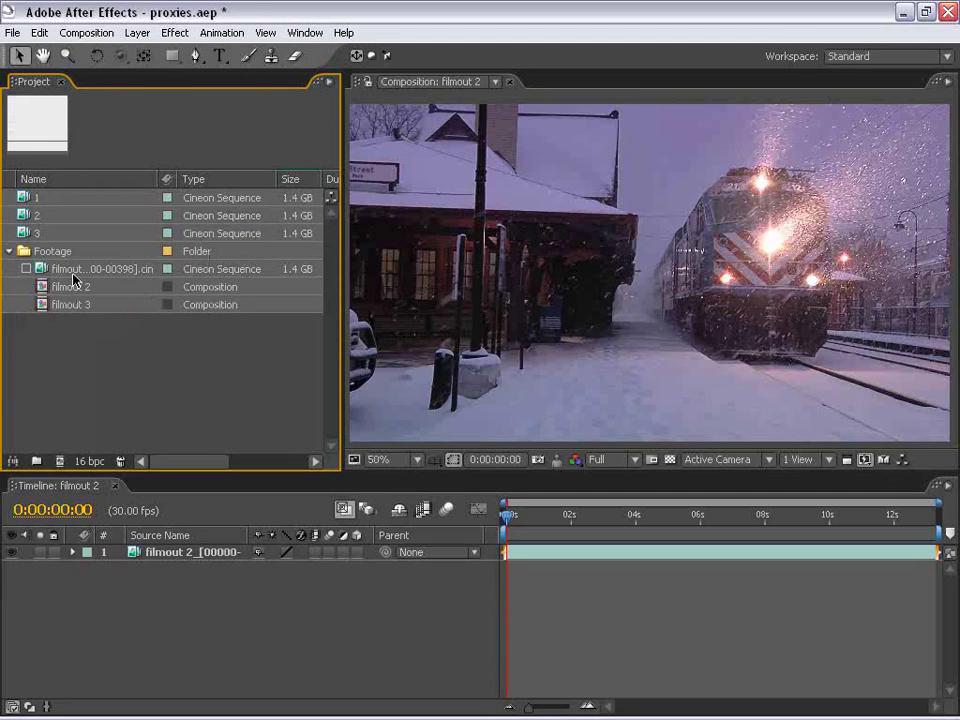
left_click(75, 270)
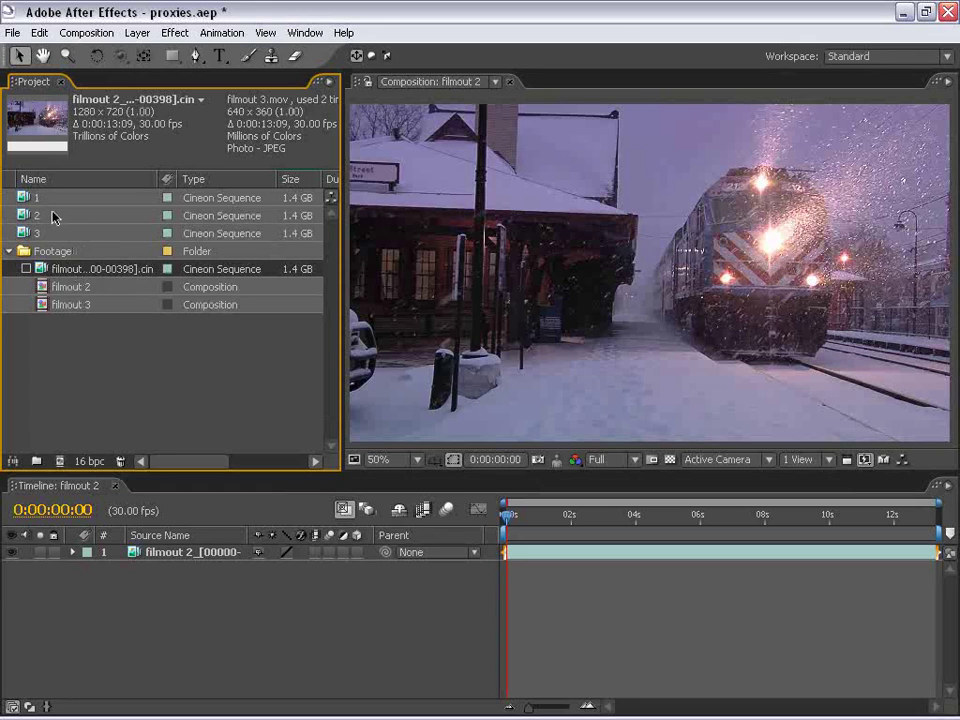
left_click(45, 246)
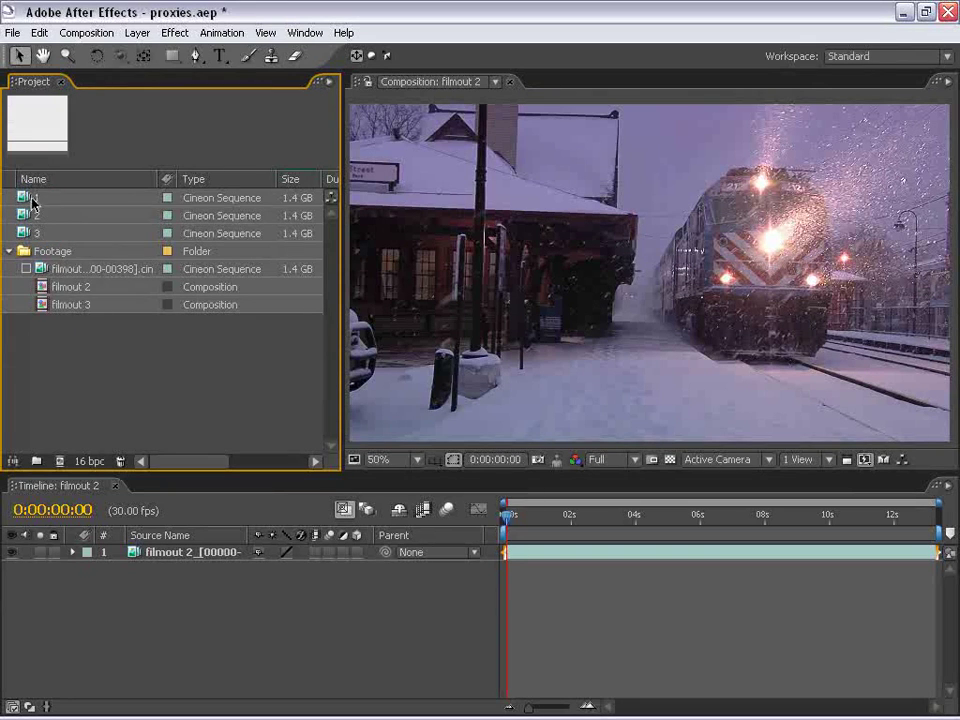
Step: Create proxy movies for footage items 1, 2 and 3, then enlarge the Render Queue to show all
right_click(35, 200)
left_click(200, 225)
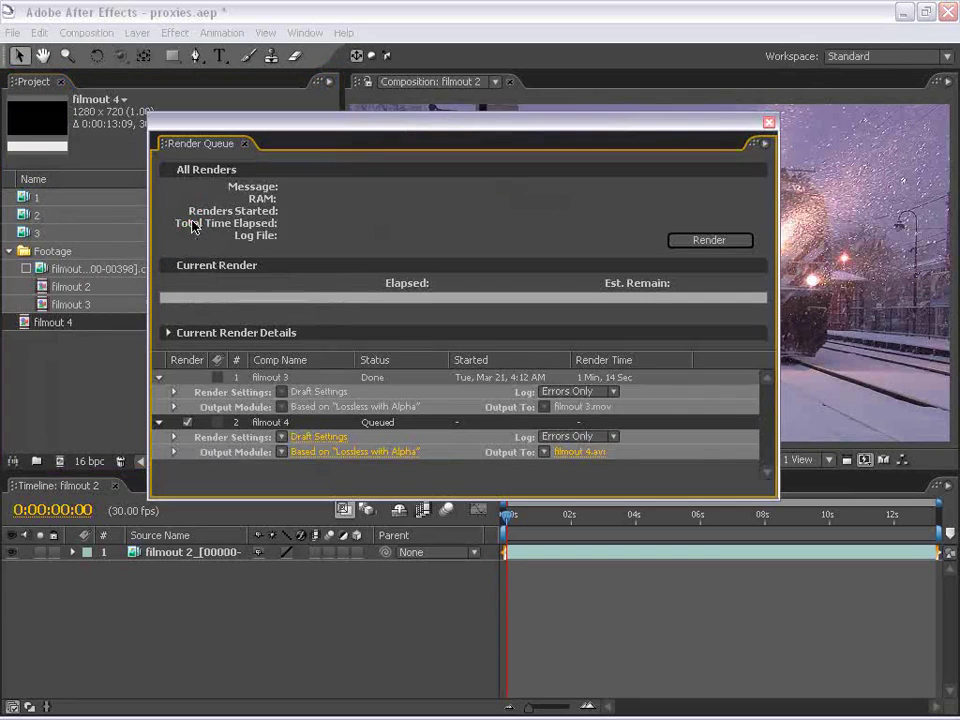
right_click(33, 216)
left_click(30, 215)
right_click(30, 215)
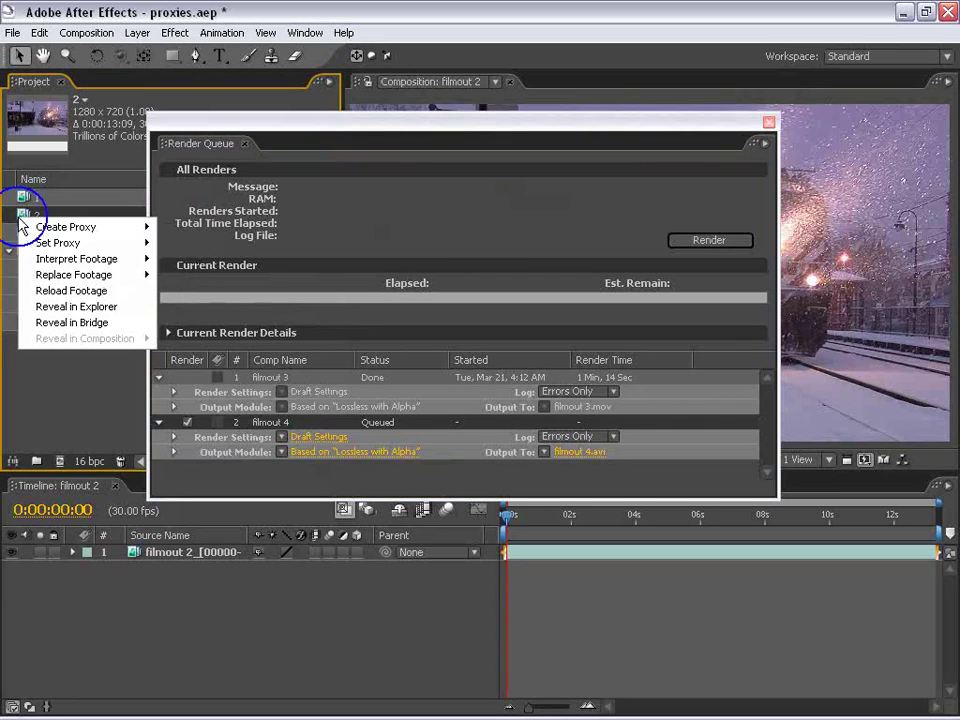
left_click(182, 242)
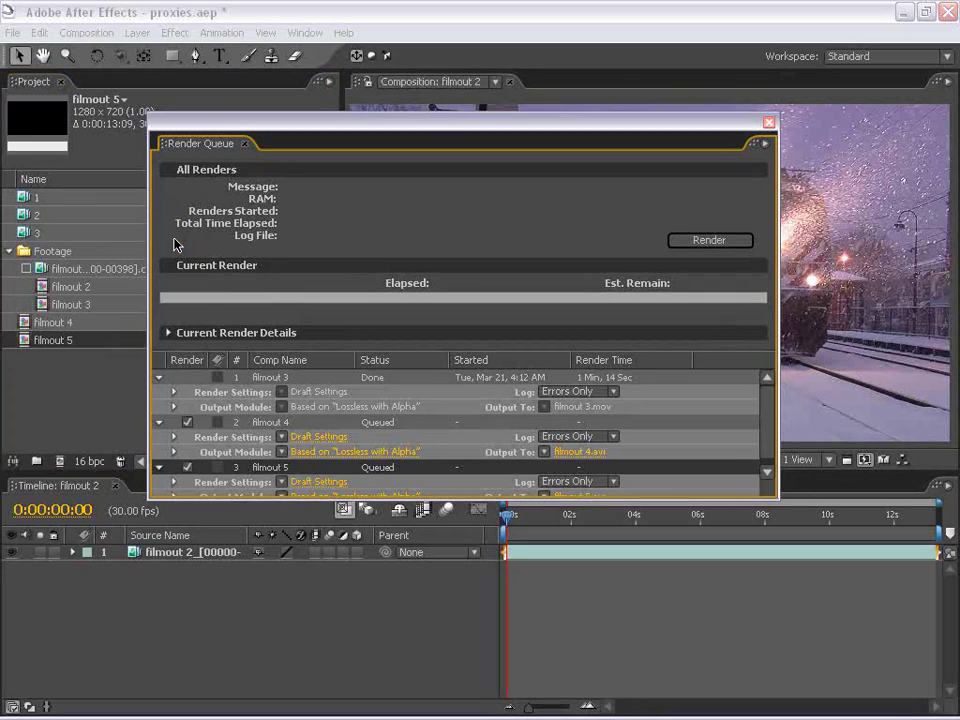
left_click(25, 234)
right_click(25, 236)
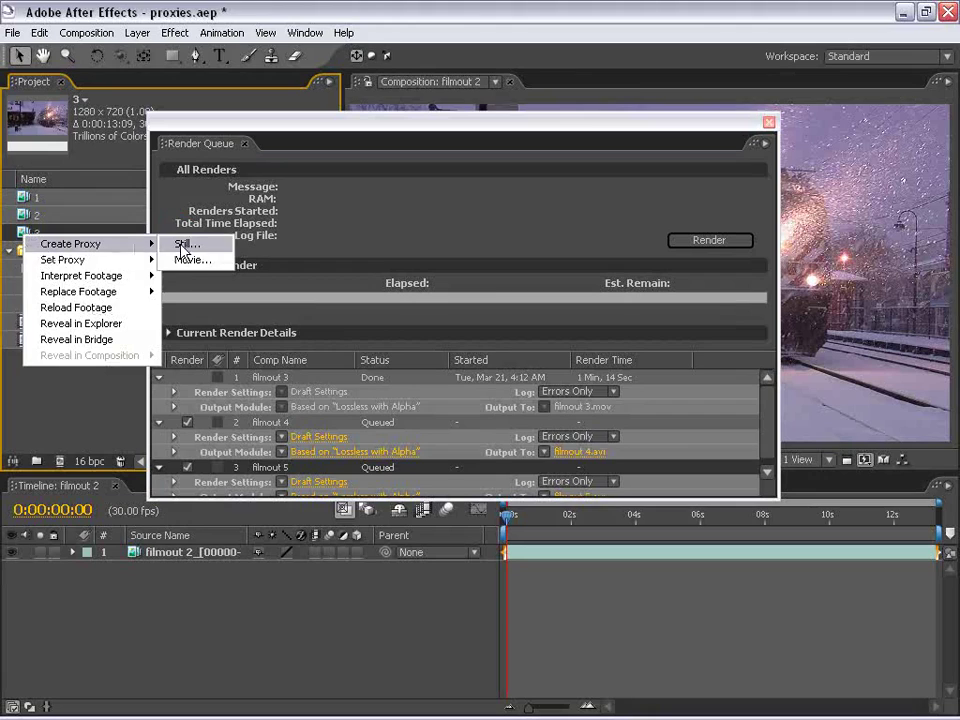
left_click(190, 259)
left_click_drag(296, 158, 318, 112)
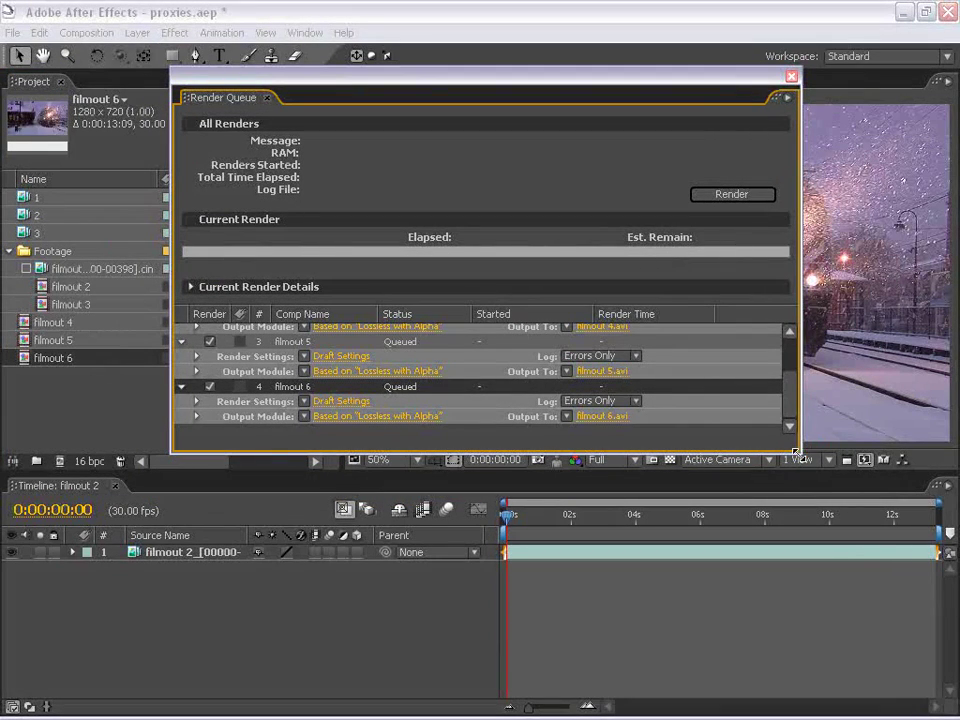
left_click_drag(797, 452, 853, 645)
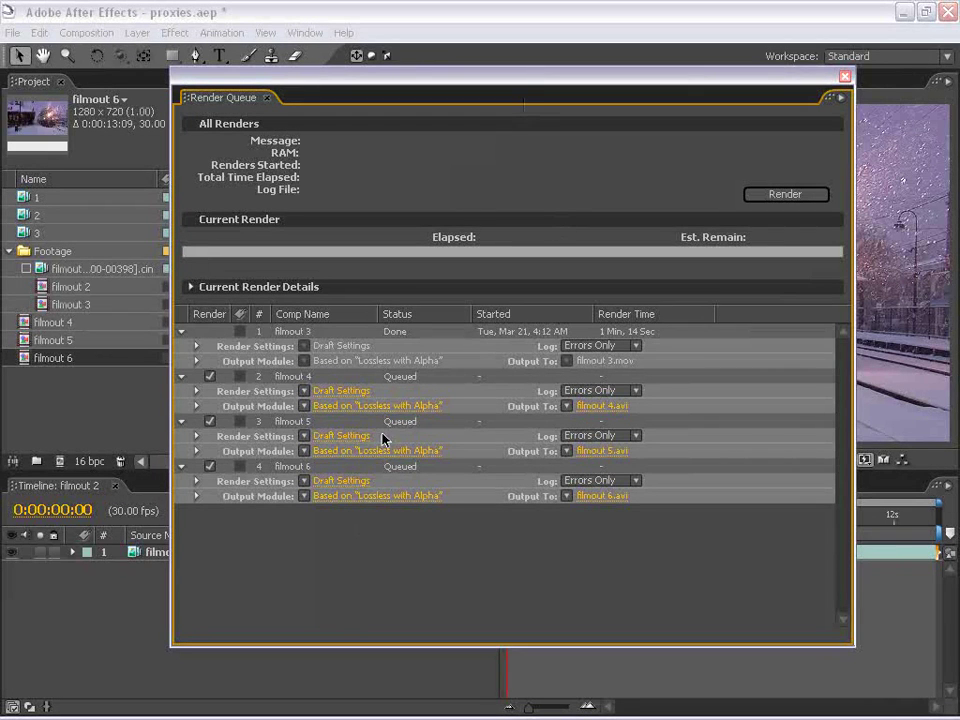
Step: Switch filmout 4's output format to QuickTime Movie, leaving filmout 5's format unchanged
left_click(335, 405)
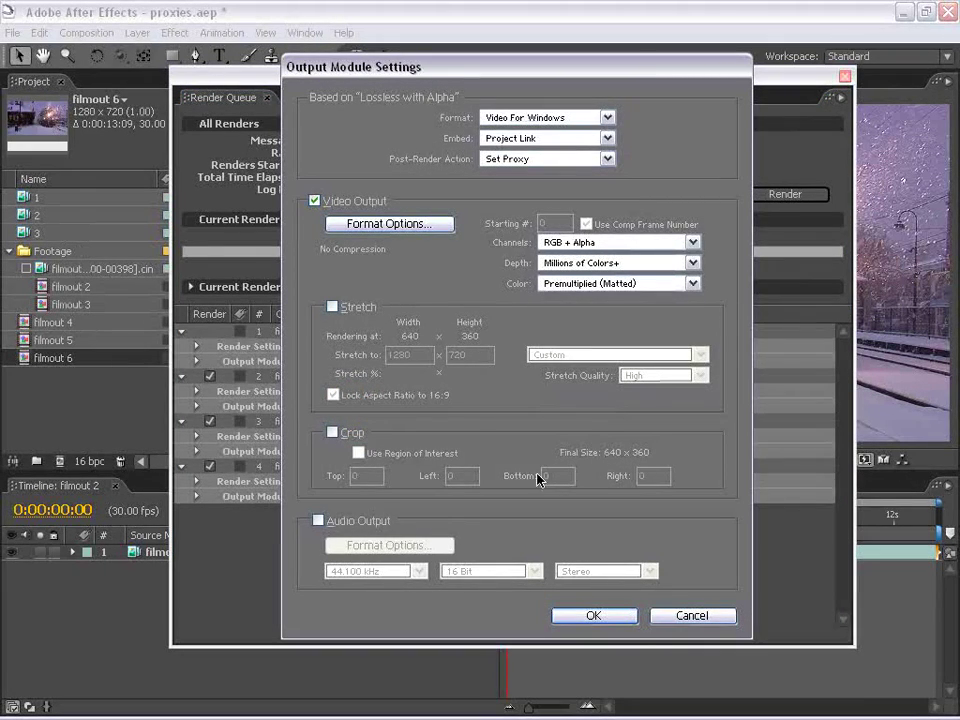
left_click(677, 622)
left_click(332, 451)
left_click(536, 120)
left_click(535, 335)
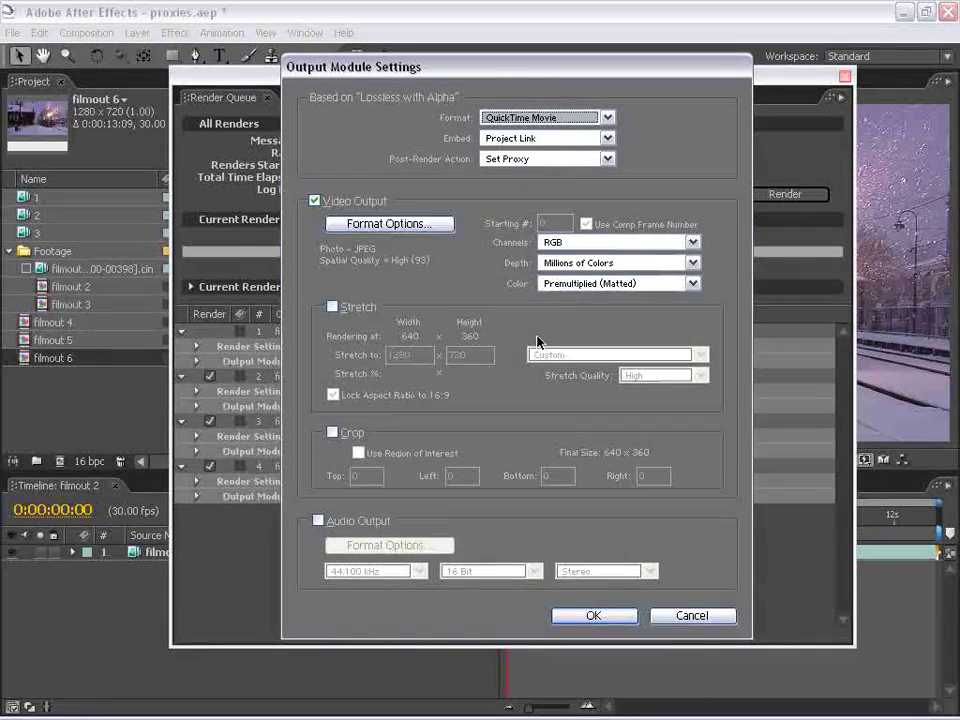
left_click(610, 617)
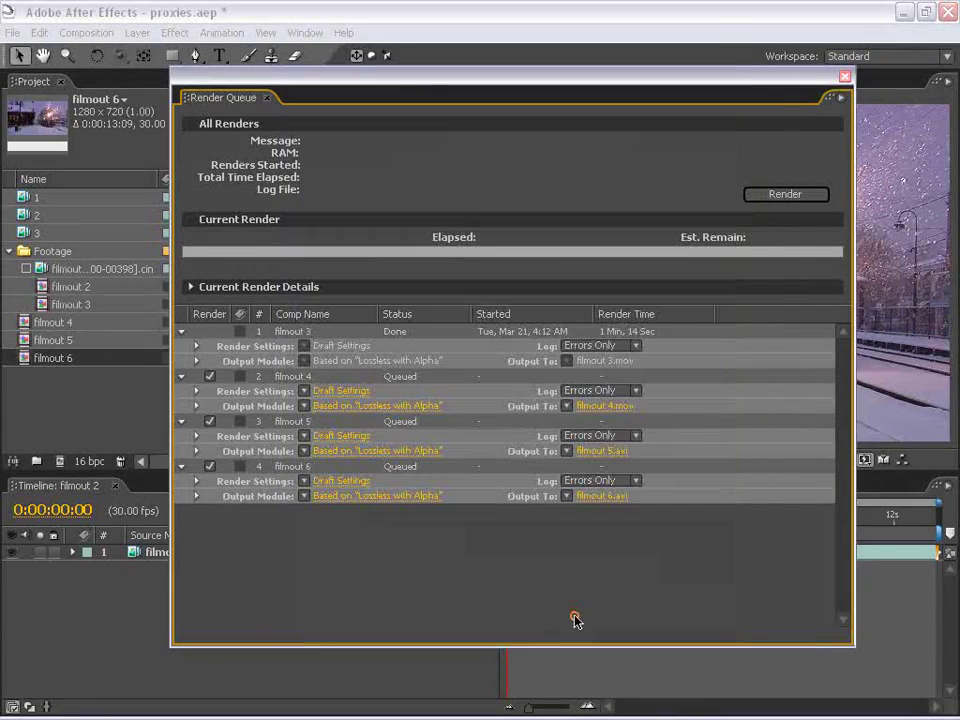
left_click(344, 451)
left_click(489, 118)
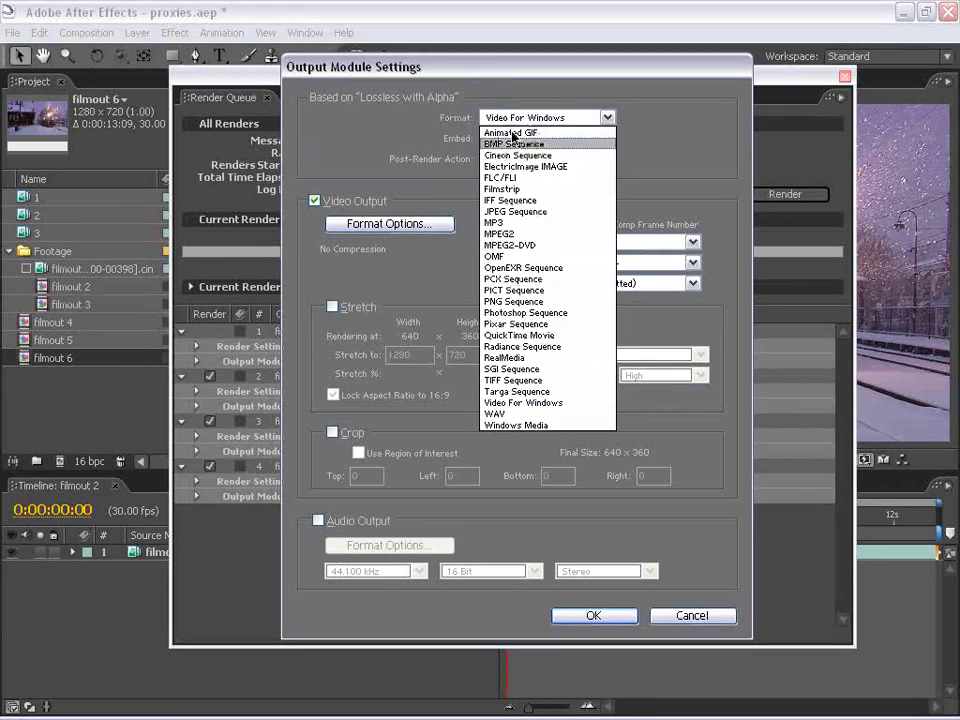
left_click(700, 620)
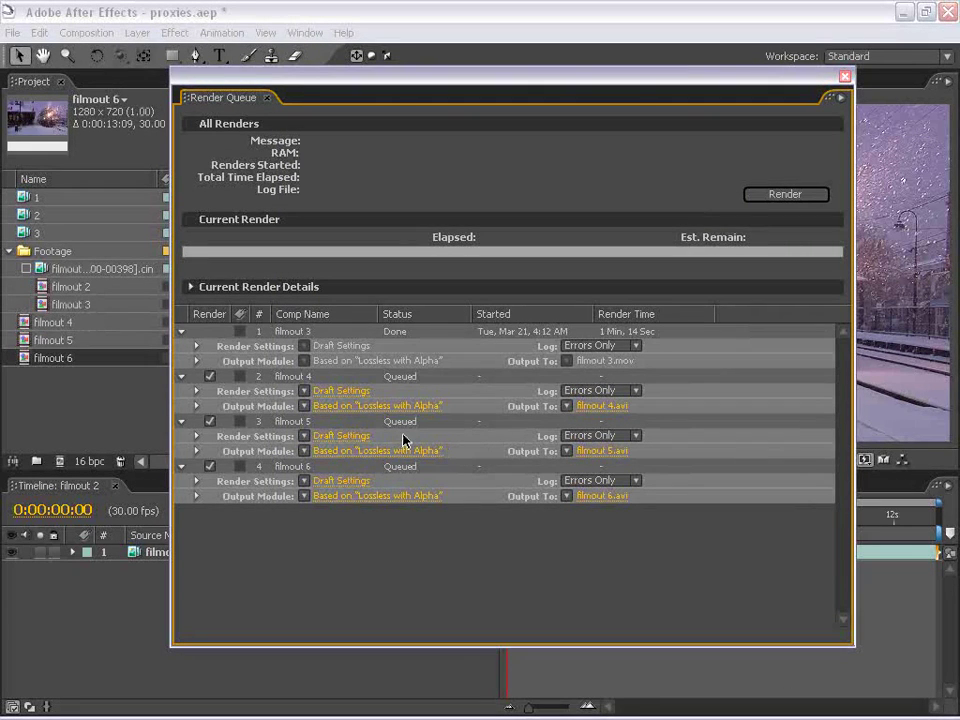
Step: Create a SUPER PROXY output module template using the QuickTime Movie format
left_click(305, 407)
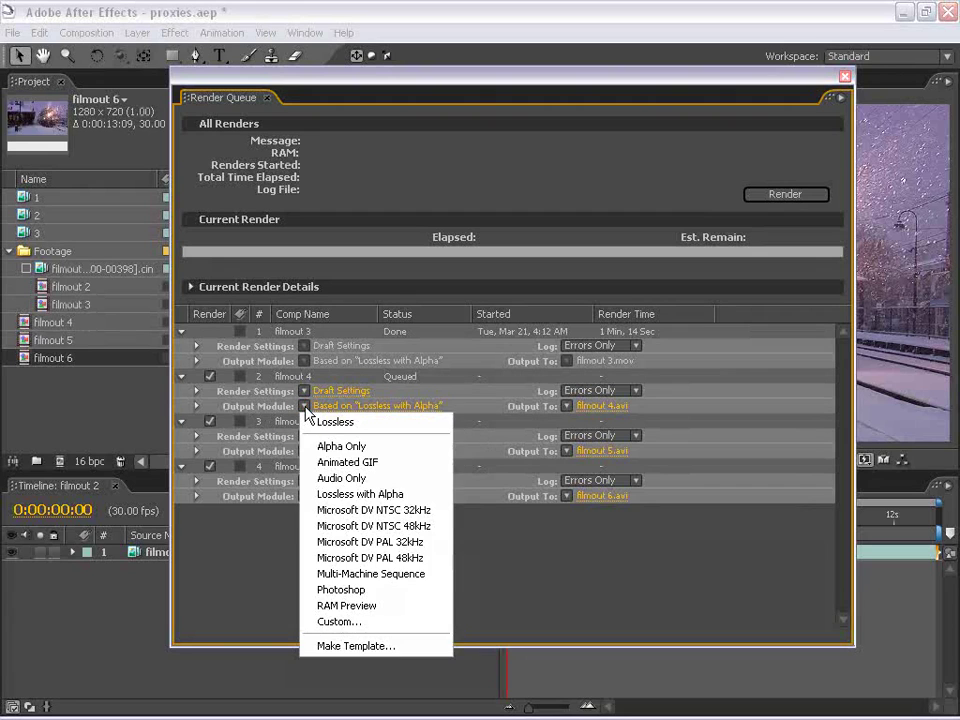
left_click(325, 647)
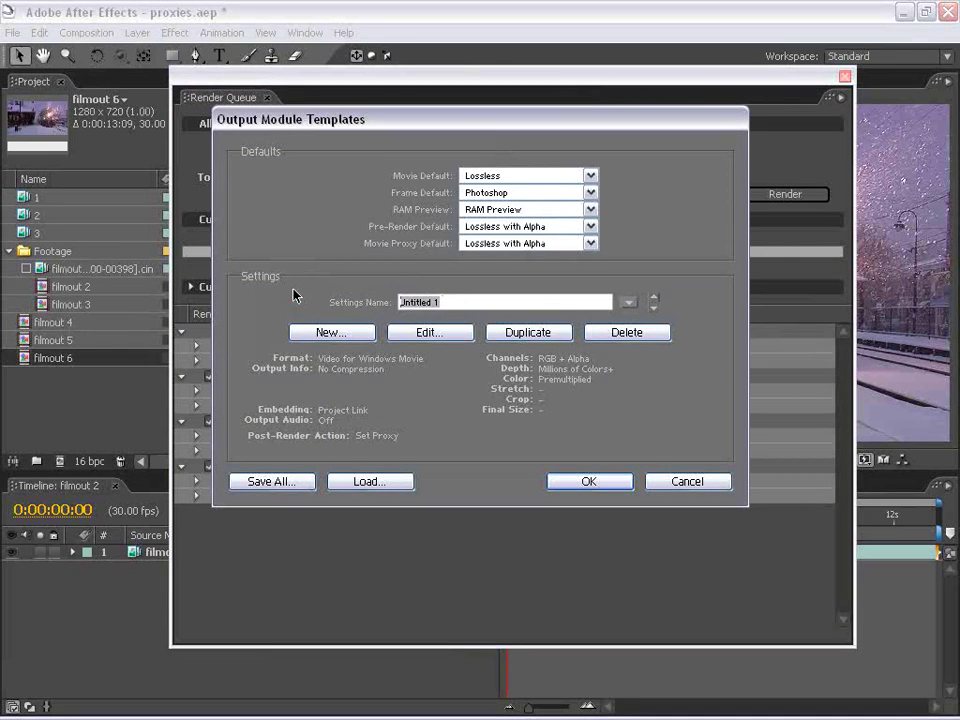
type("SUPER PROXY")
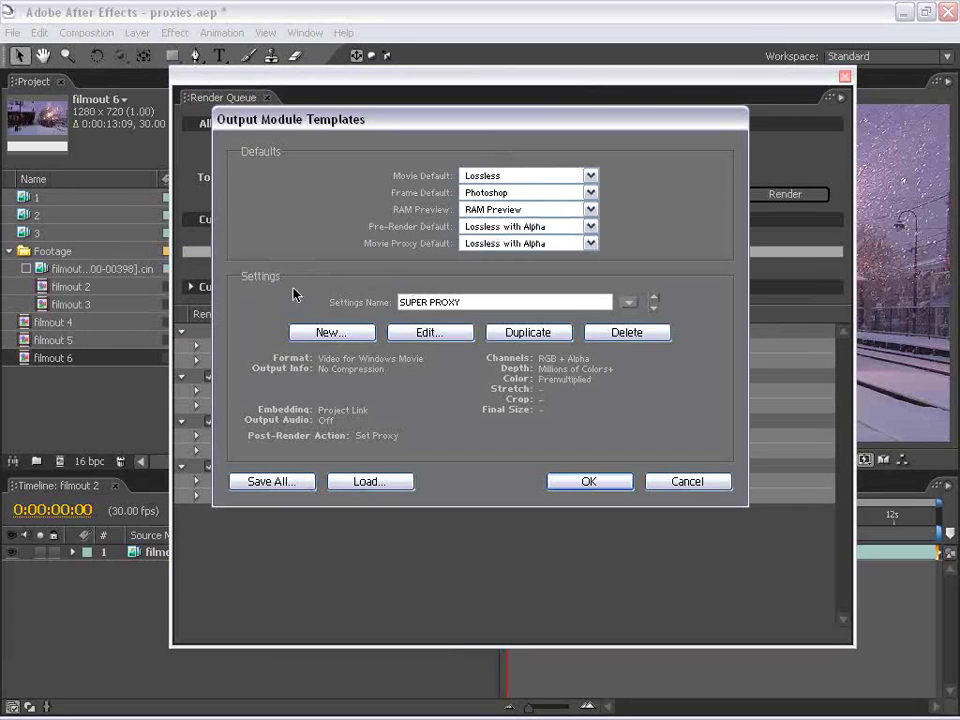
left_click(418, 332)
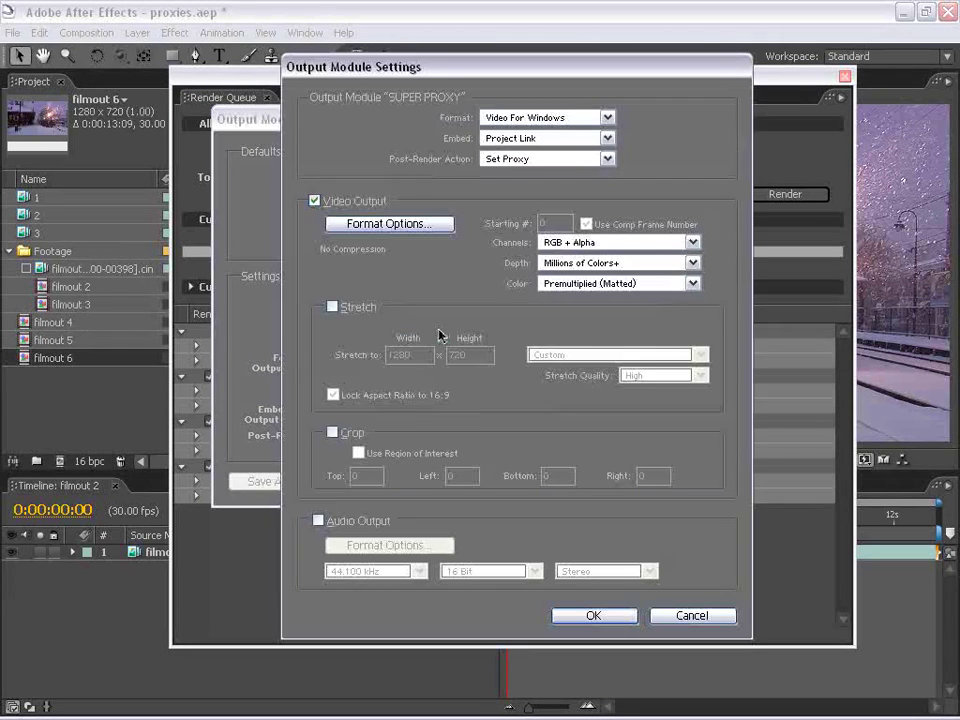
left_click(546, 117)
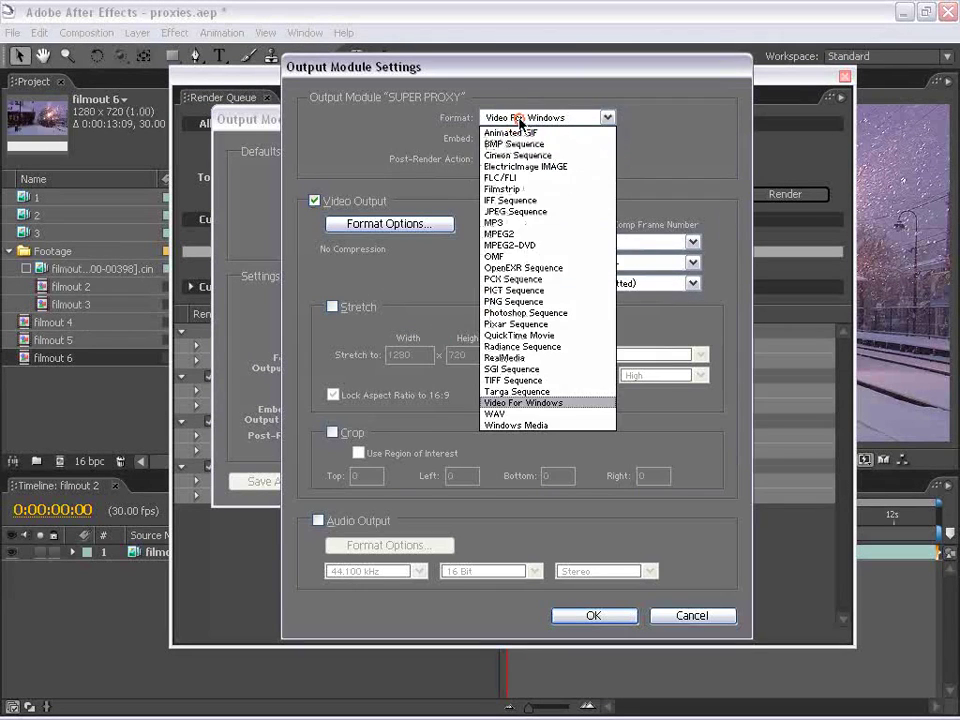
left_click(522, 336)
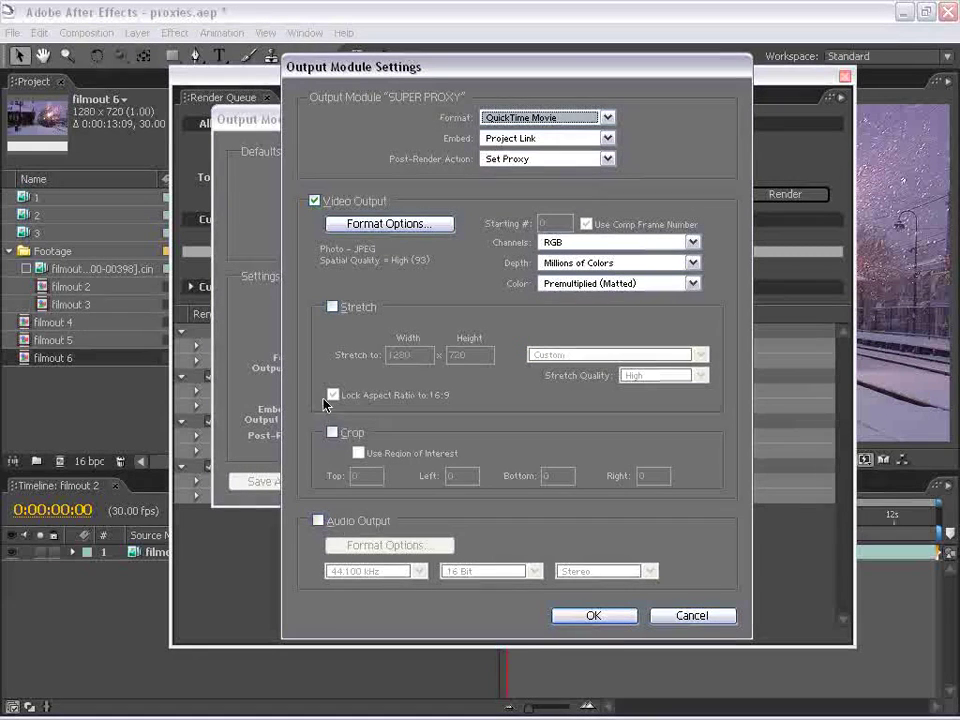
left_click(595, 616)
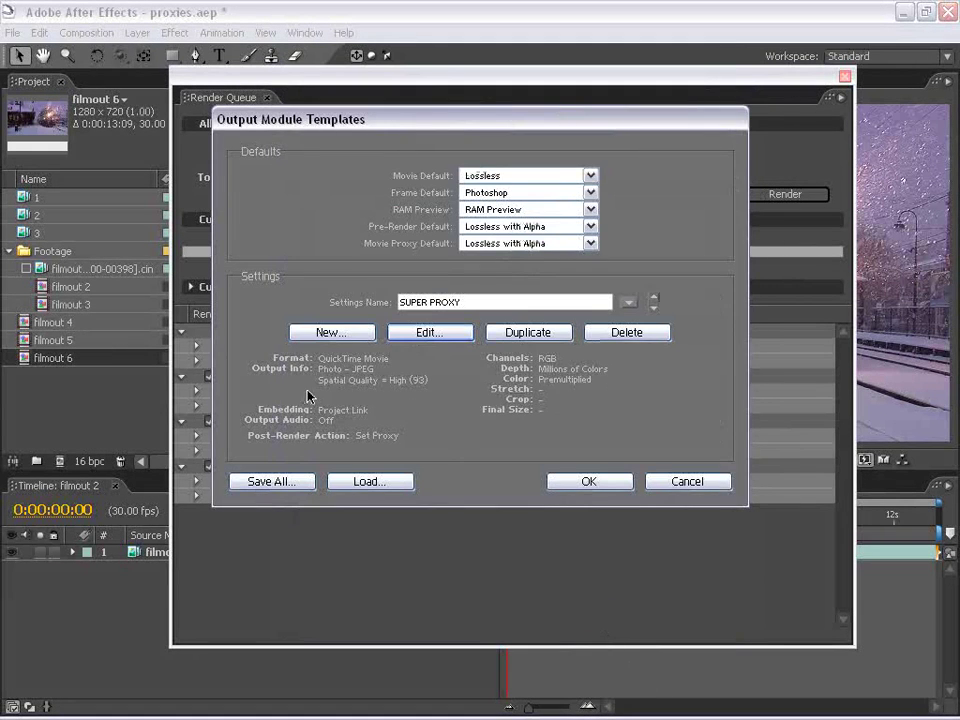
Step: Save the new templates and duplicate the filmout 6 render item
left_click(589, 482)
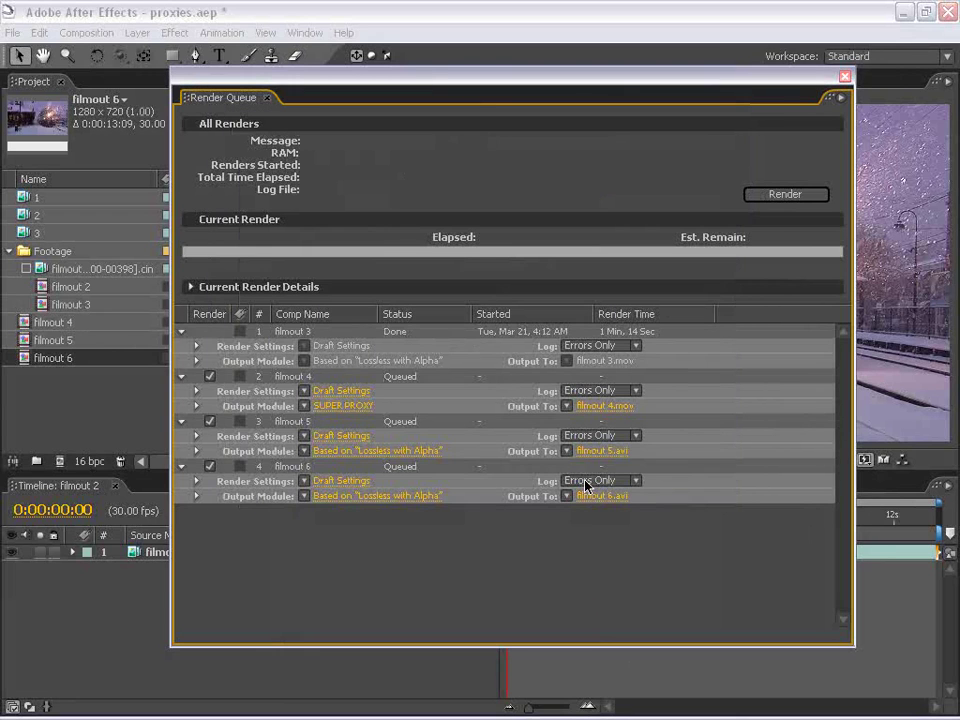
left_click(265, 453)
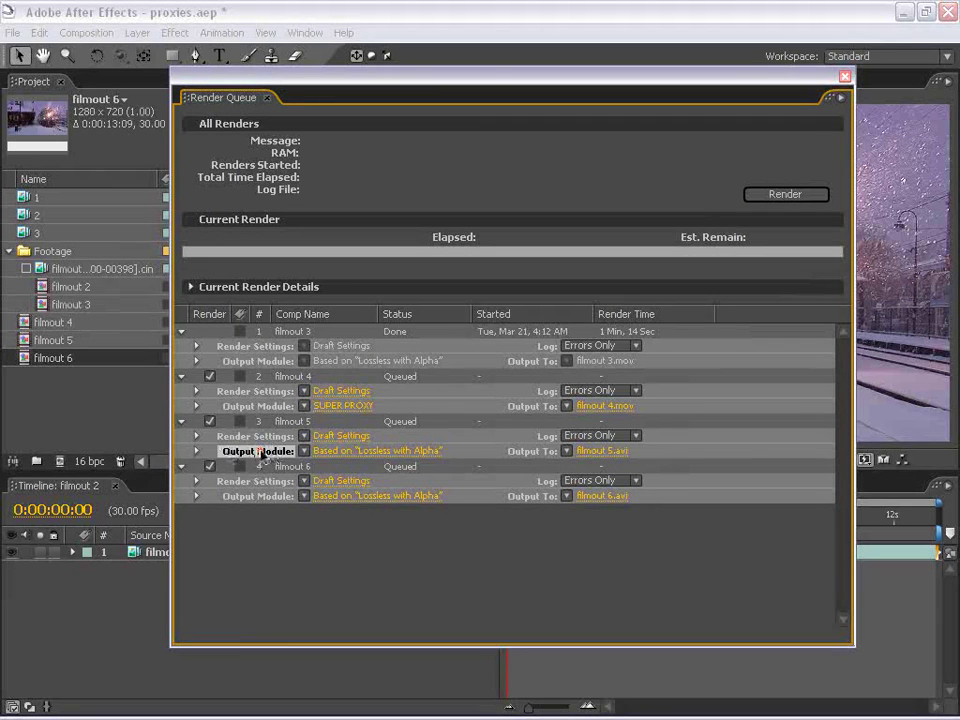
left_click(262, 497, "ctrl")
left_click(279, 466)
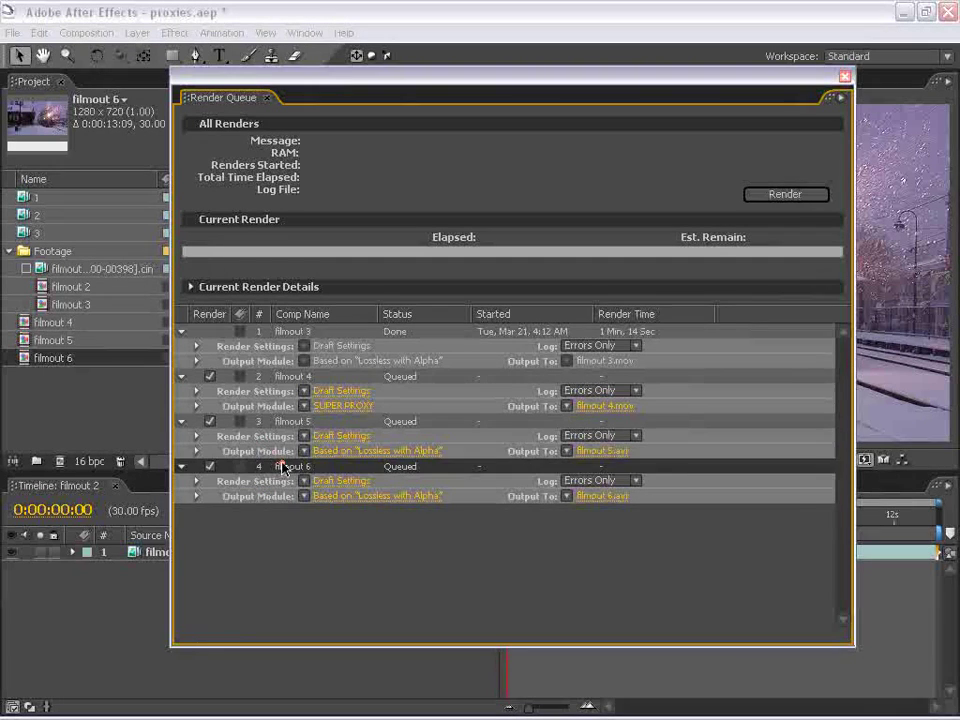
key("ctrl+d")
key("ctrl+d")
Step: Apply the SUPER PROXY template to the output modules of filmout 5 and render items 4–6
left_click(259, 452)
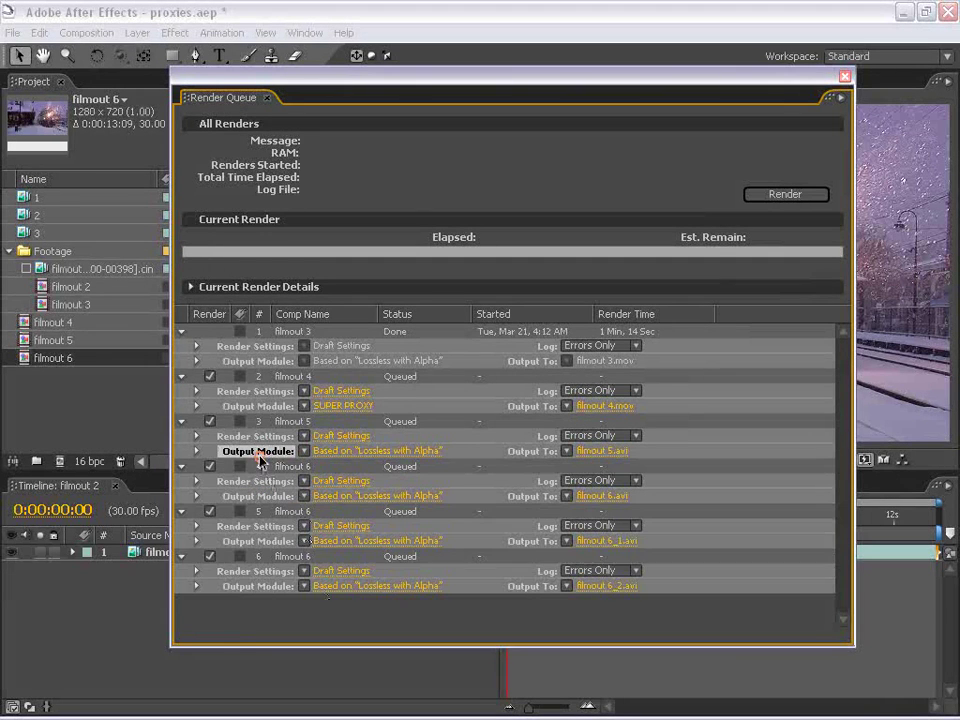
left_click(262, 586, "ctrl")
left_click(258, 541, "ctrl")
left_click(258, 496, "ctrl")
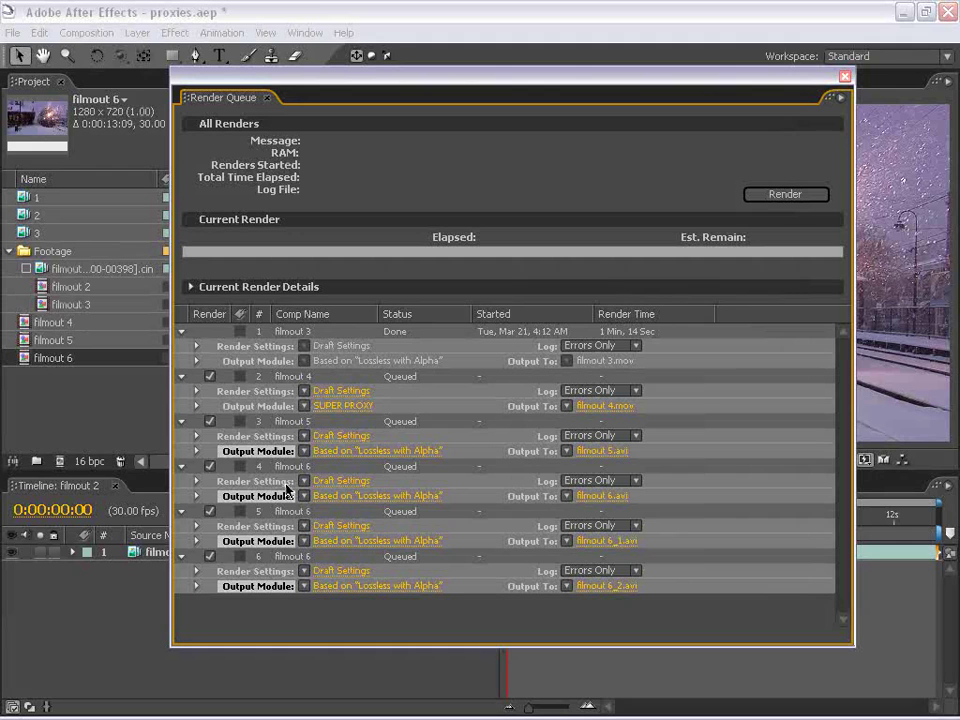
left_click(305, 452)
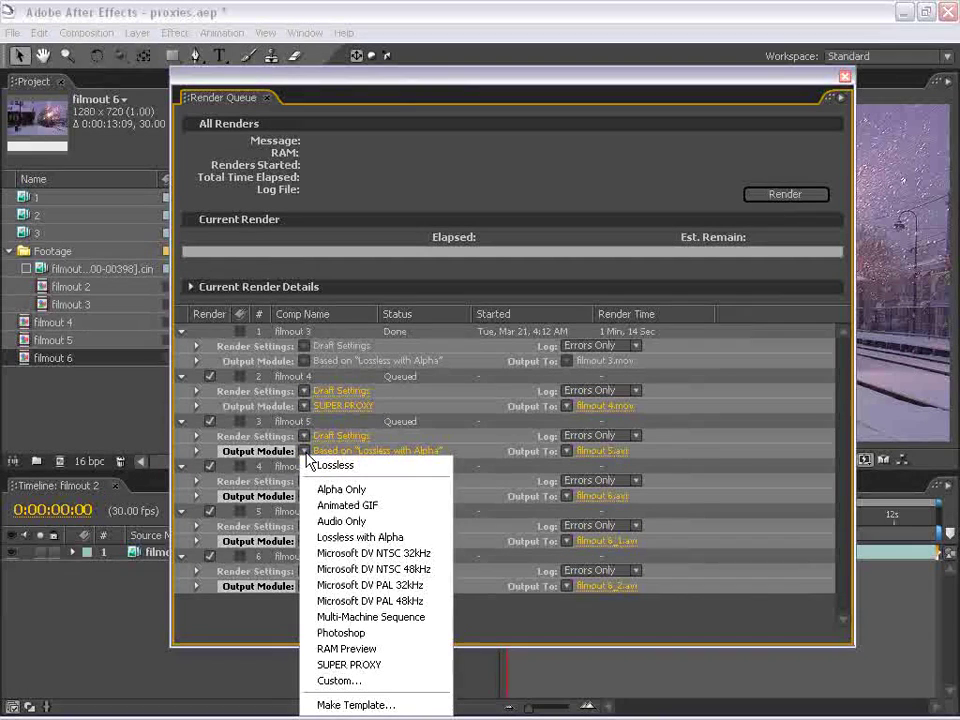
left_click(345, 665)
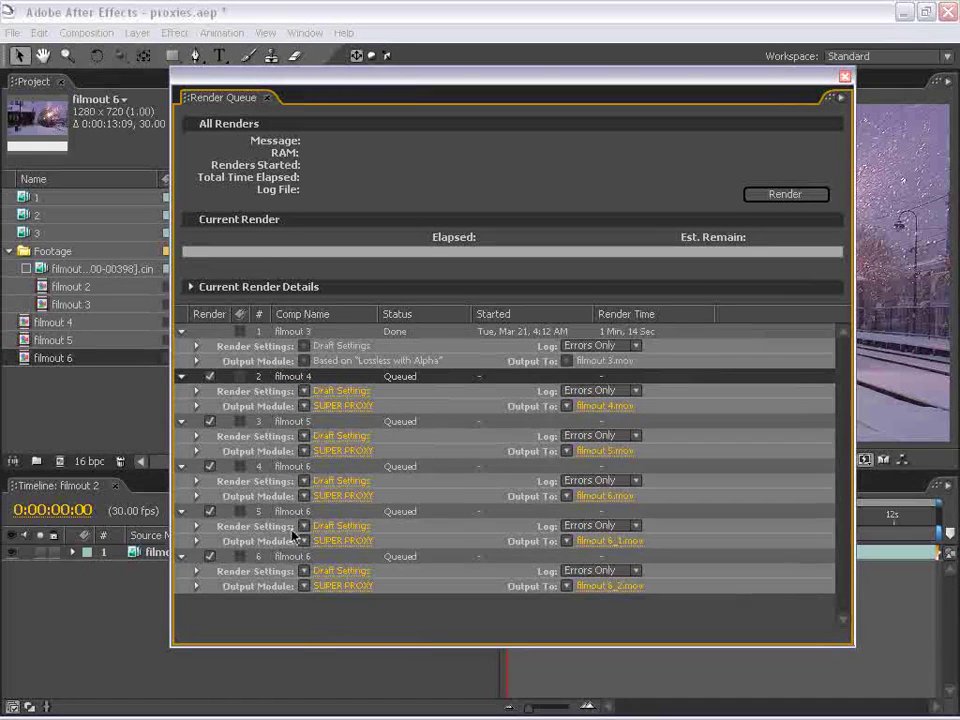
Step: Clear the queued renders and set SUPER PROXY as the Movie Proxy default template
key("Delete")
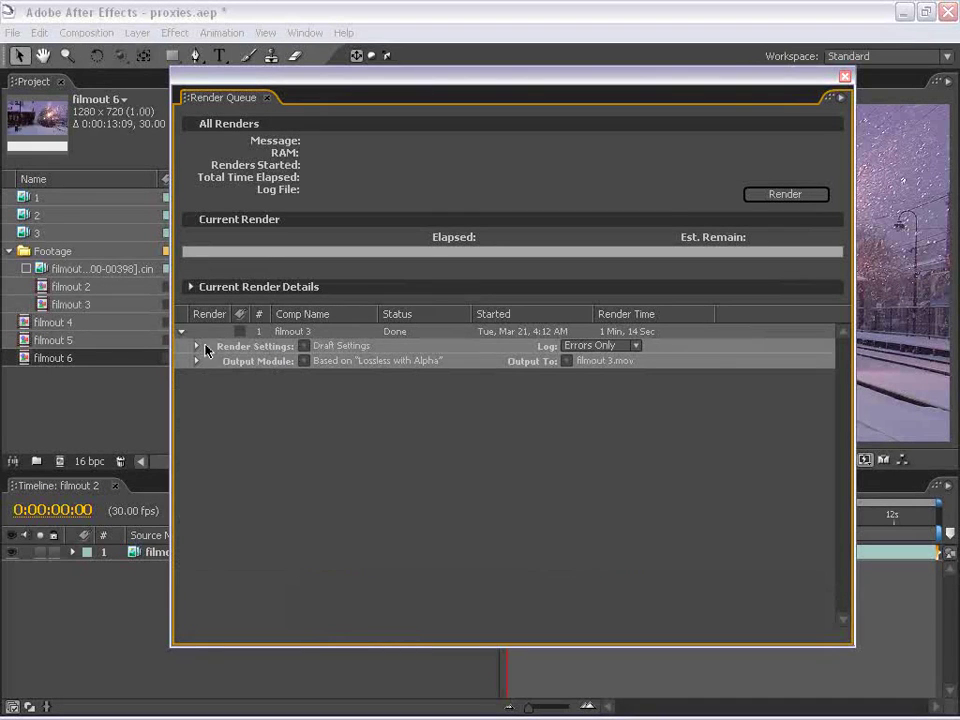
left_click(37, 33)
mouse_move(67, 390)
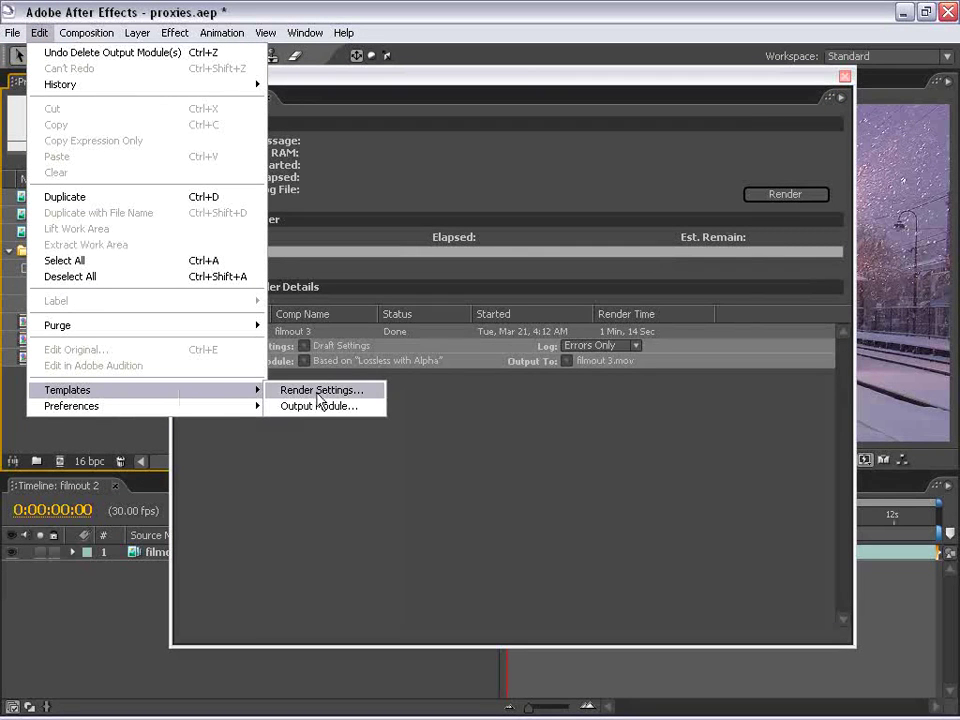
left_click(314, 407)
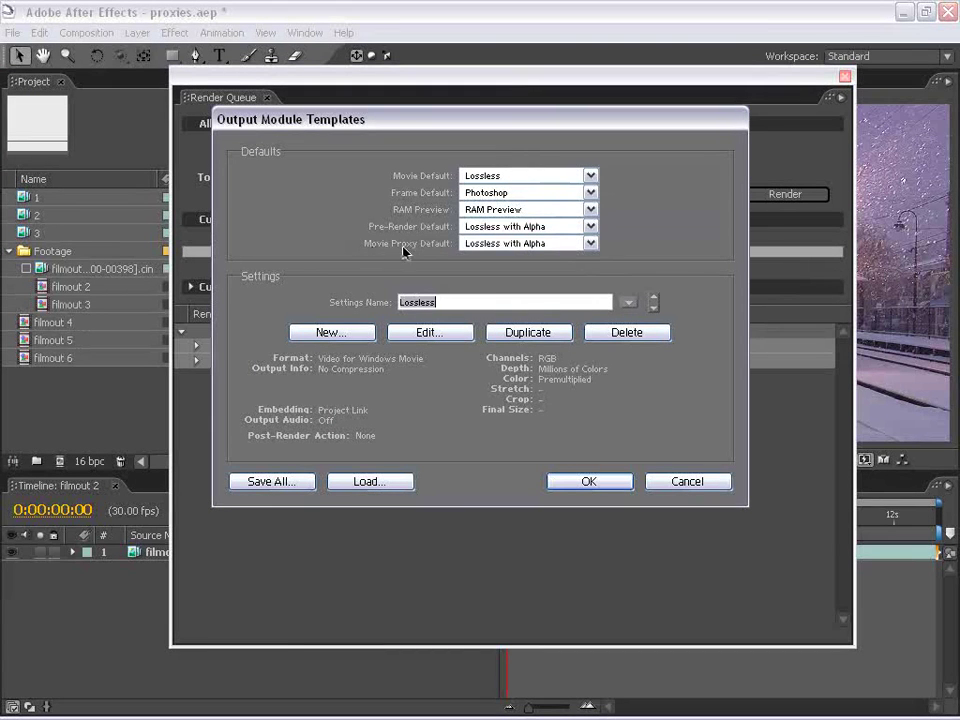
left_click(510, 243)
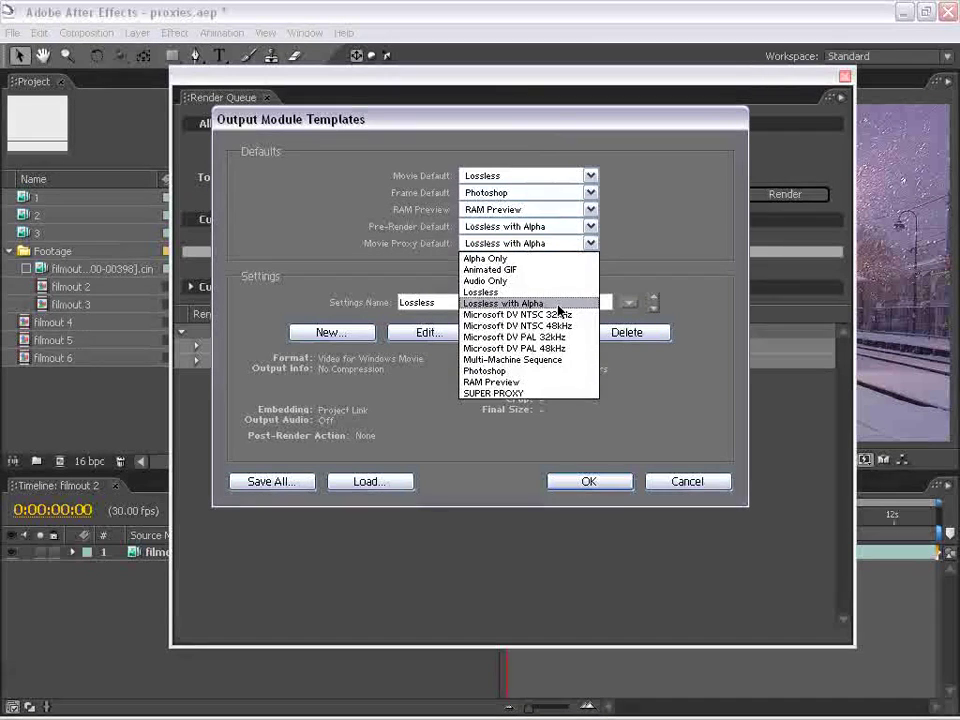
left_click(487, 304)
left_click(540, 243)
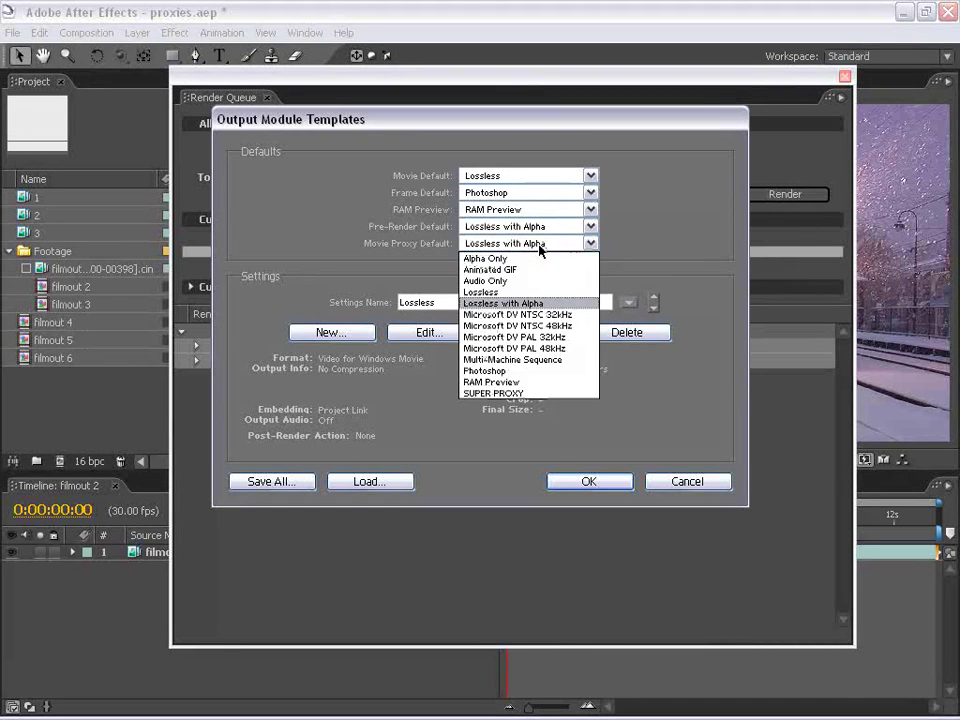
left_click(474, 393)
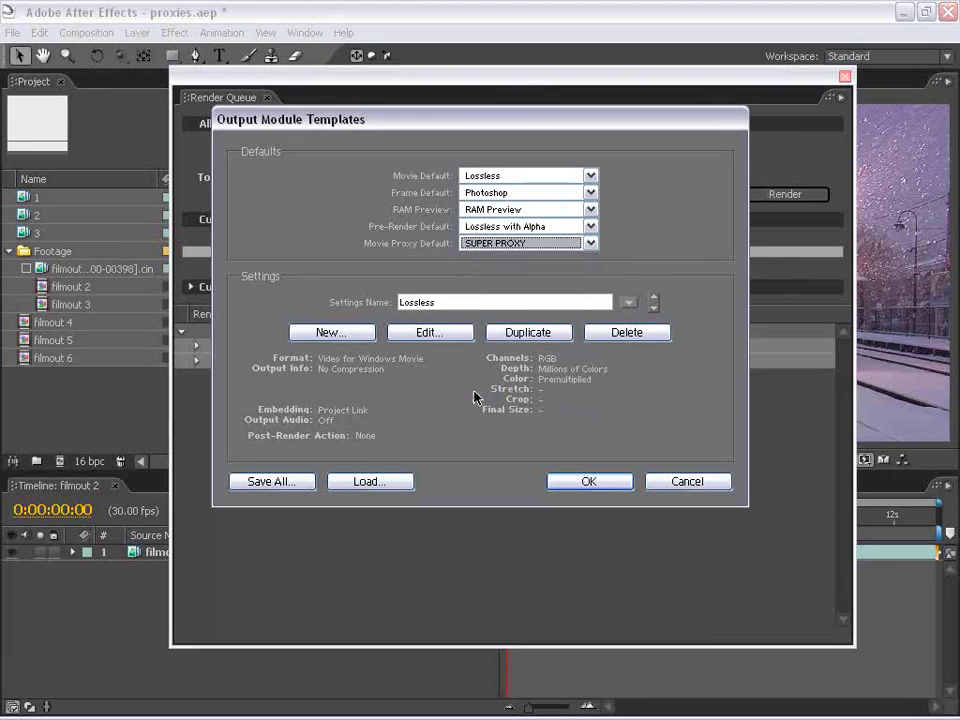
left_click(615, 486)
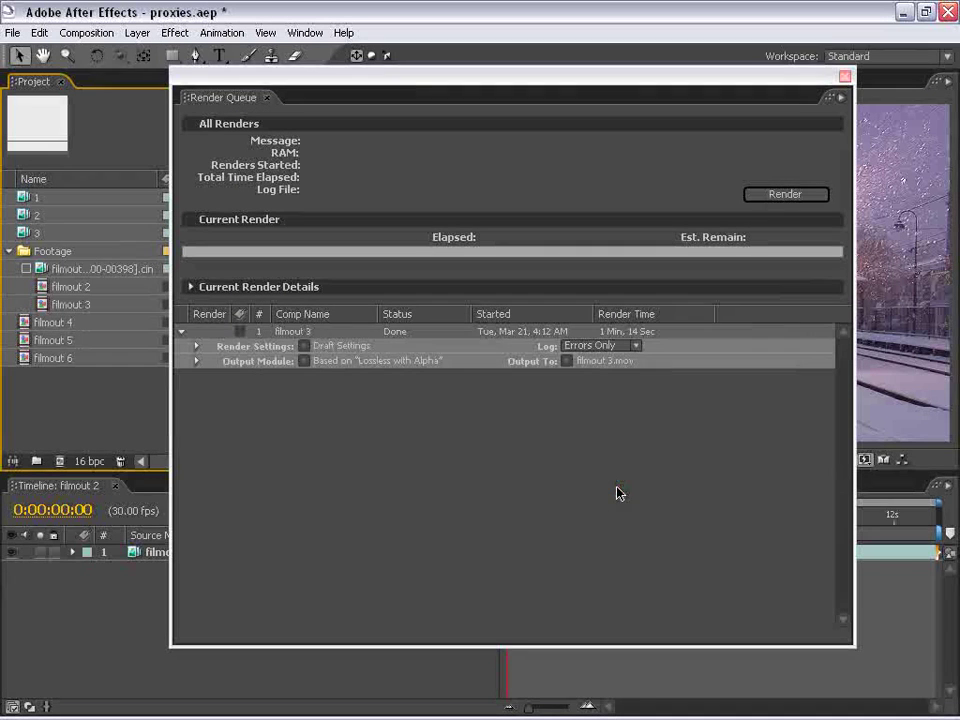
Step: Create a movie proxy of composition 1 as a test, then delete the filmout 7 render item
left_click(26, 197)
right_click(25, 199)
left_click(47, 212)
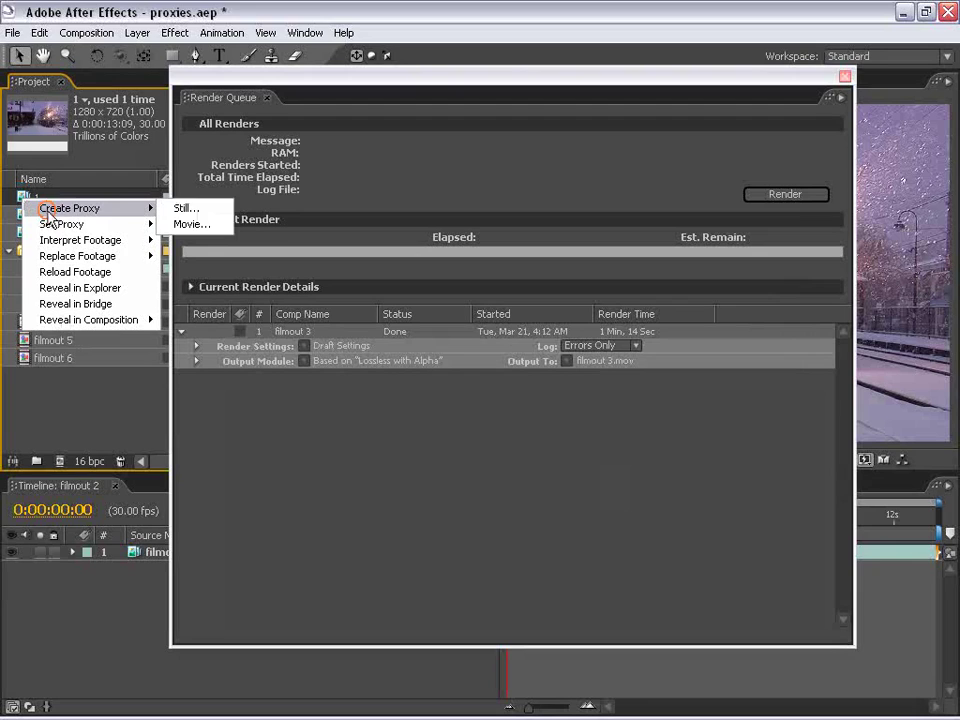
left_click(205, 224)
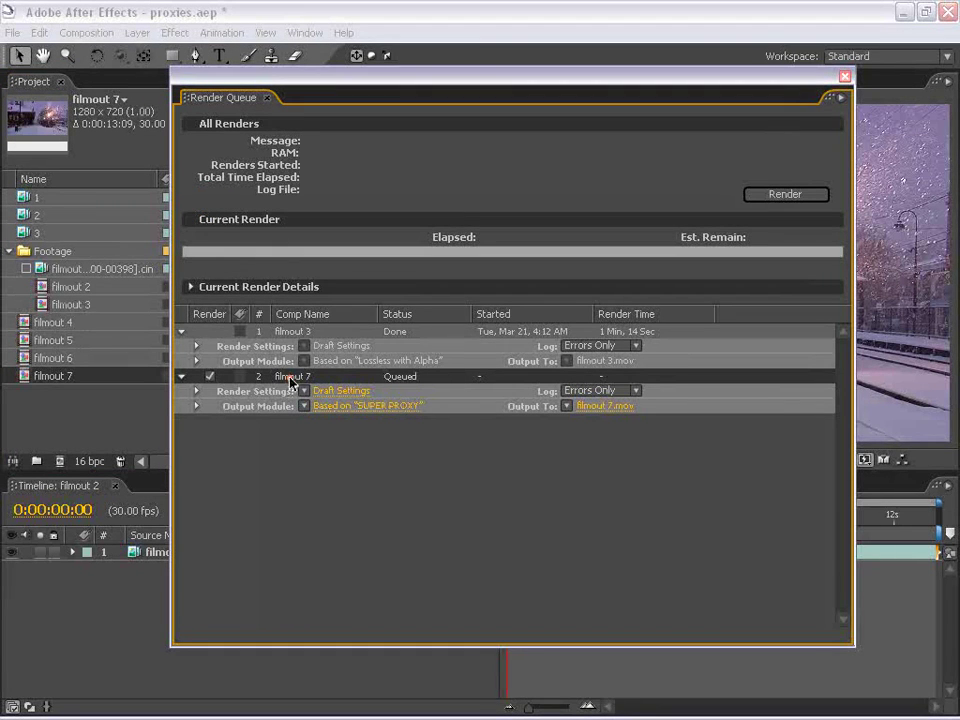
key("Delete")
left_click(40, 33)
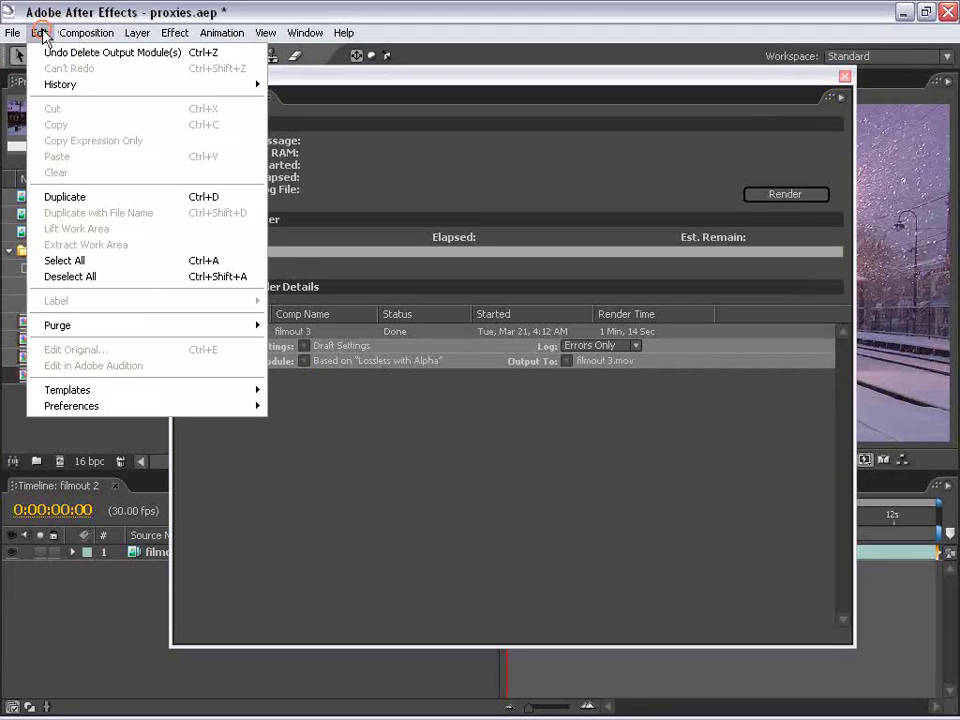
Step: Create a new output module template in QuickTime Movie format with audio output on
mouse_move(67, 390)
left_click(320, 406)
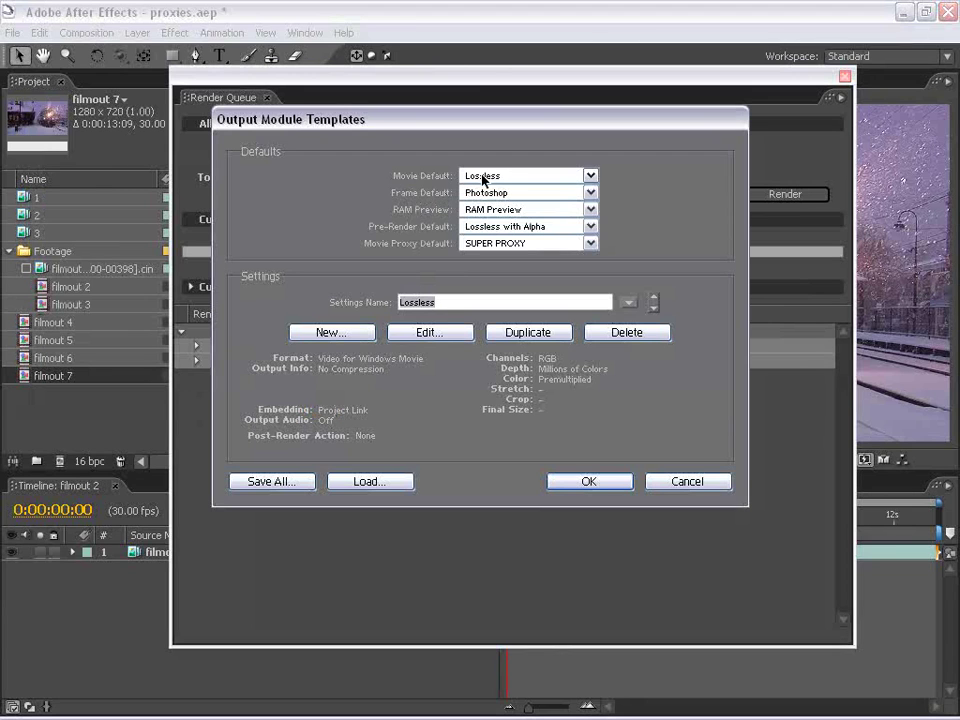
left_click(483, 178)
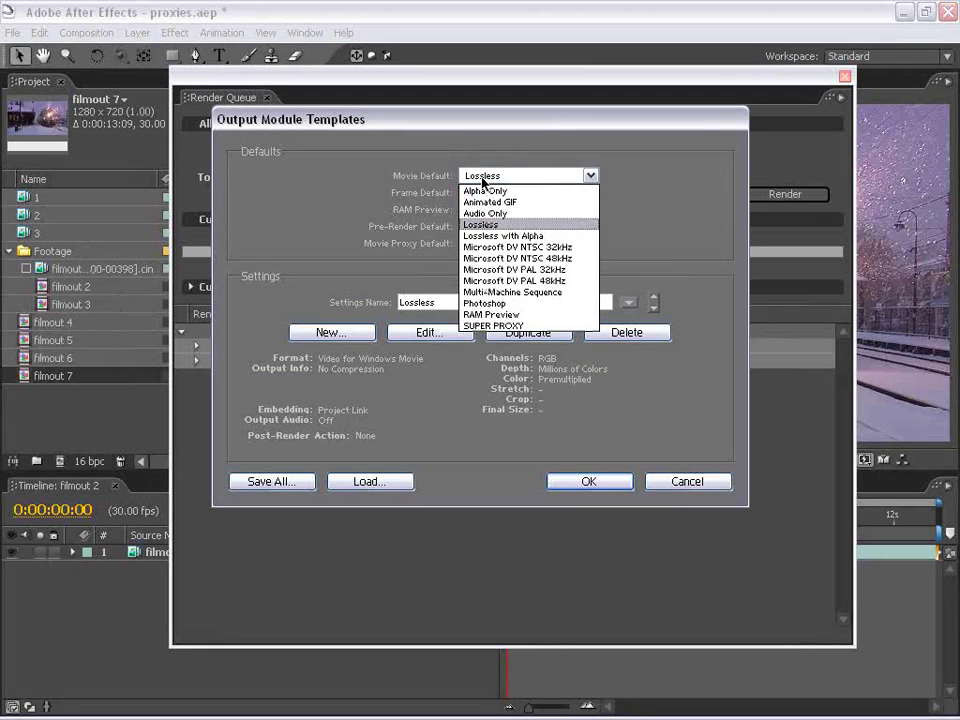
left_click(449, 162)
left_click(320, 334)
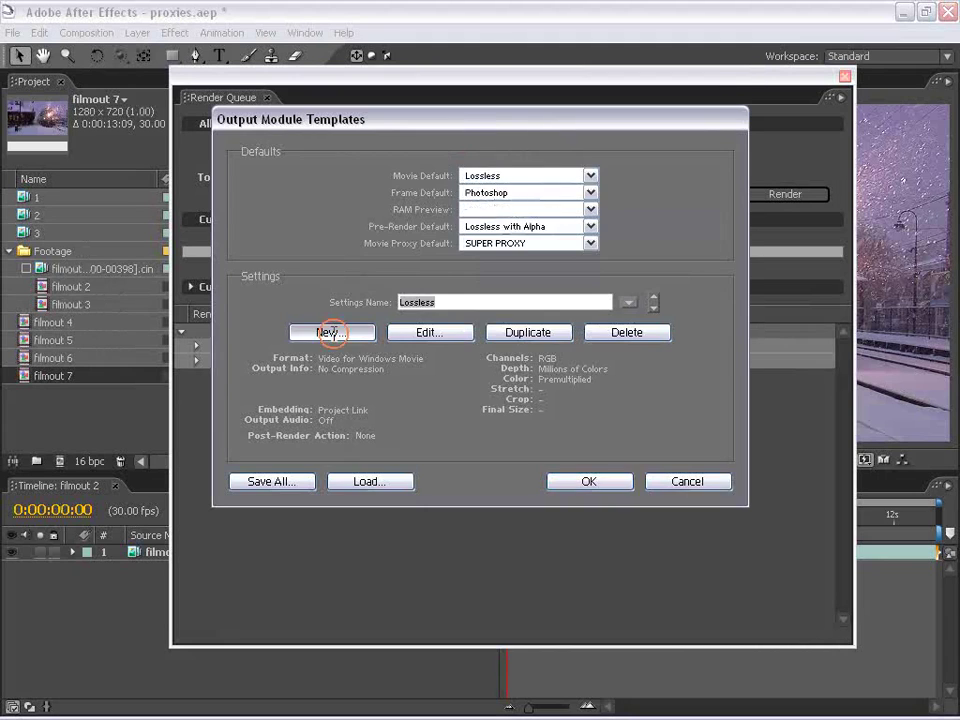
left_click(538, 117)
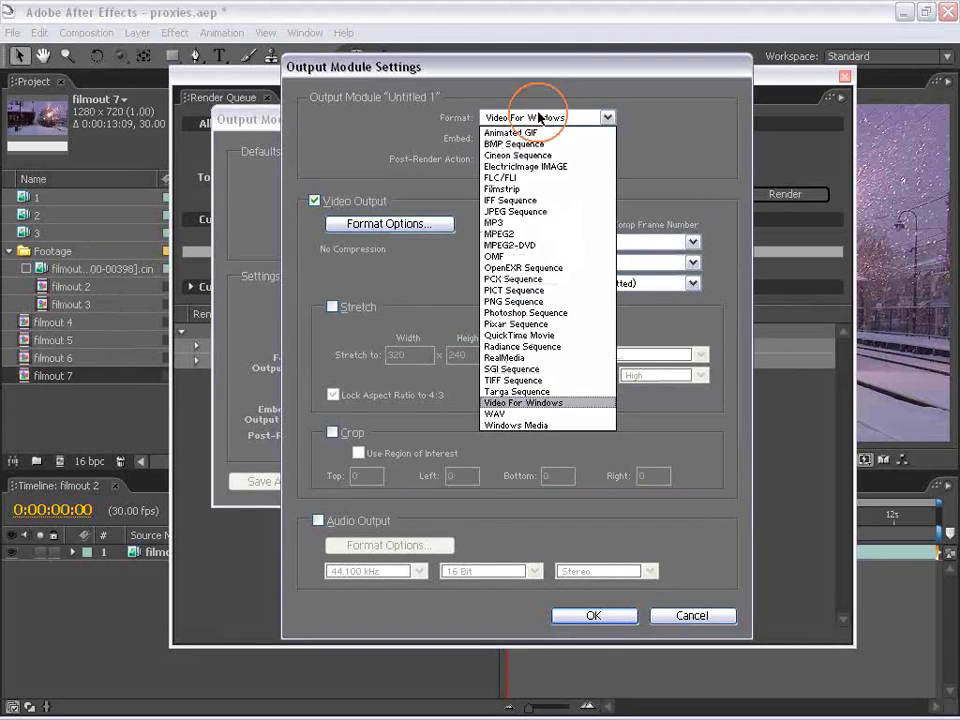
left_click(540, 335)
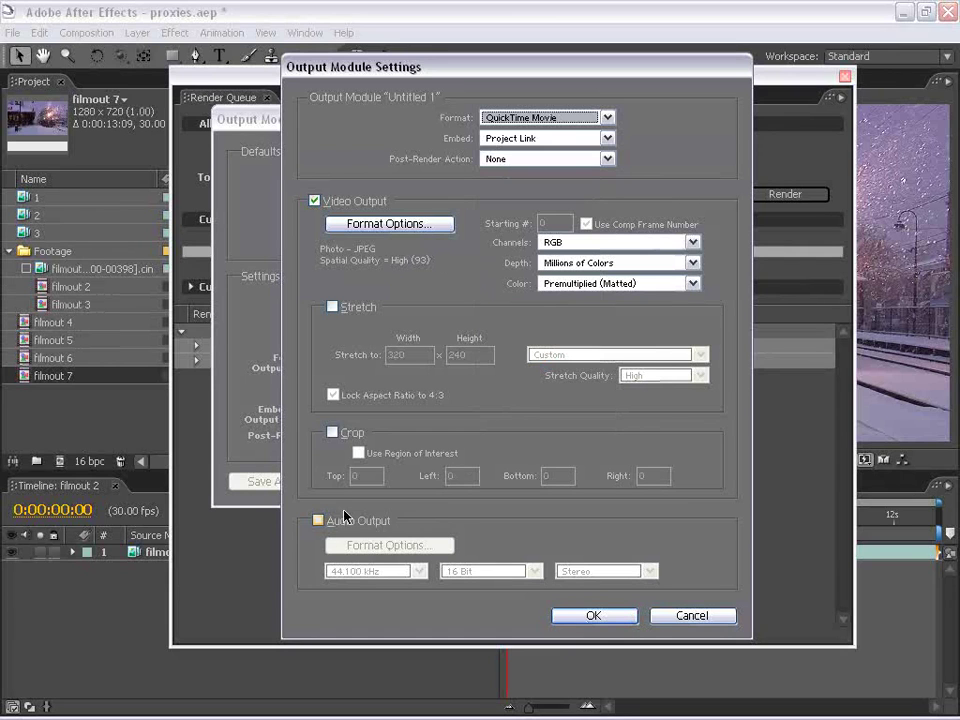
left_click(317, 522)
left_click(596, 614)
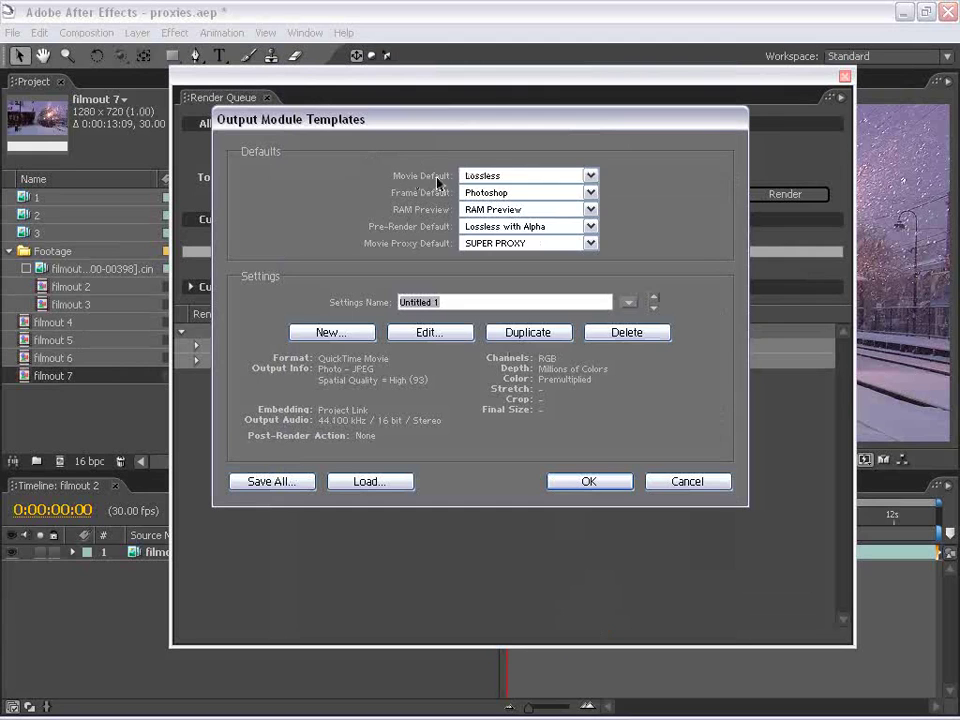
Step: Make the new template the movie default and name it QUICKTIME JPG
left_click(589, 176)
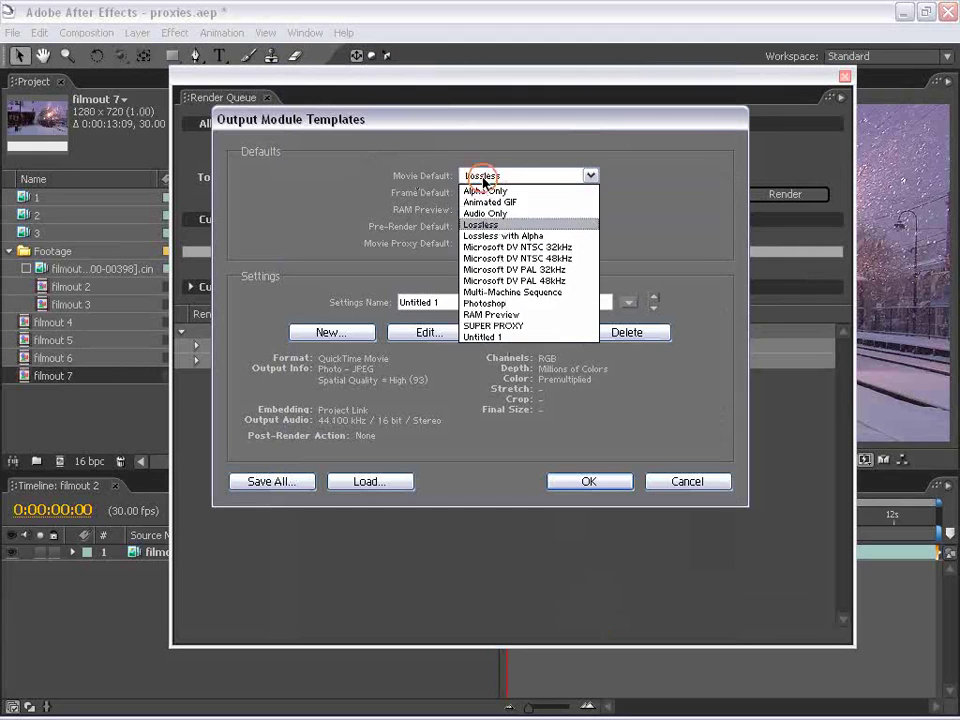
left_click(490, 337)
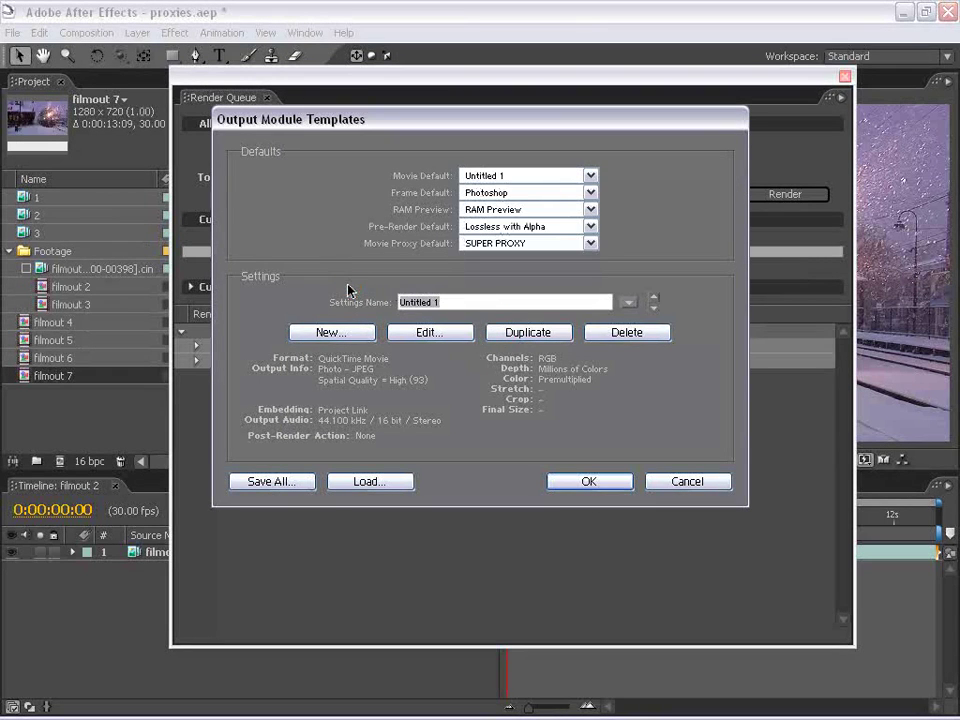
type("QUIC")
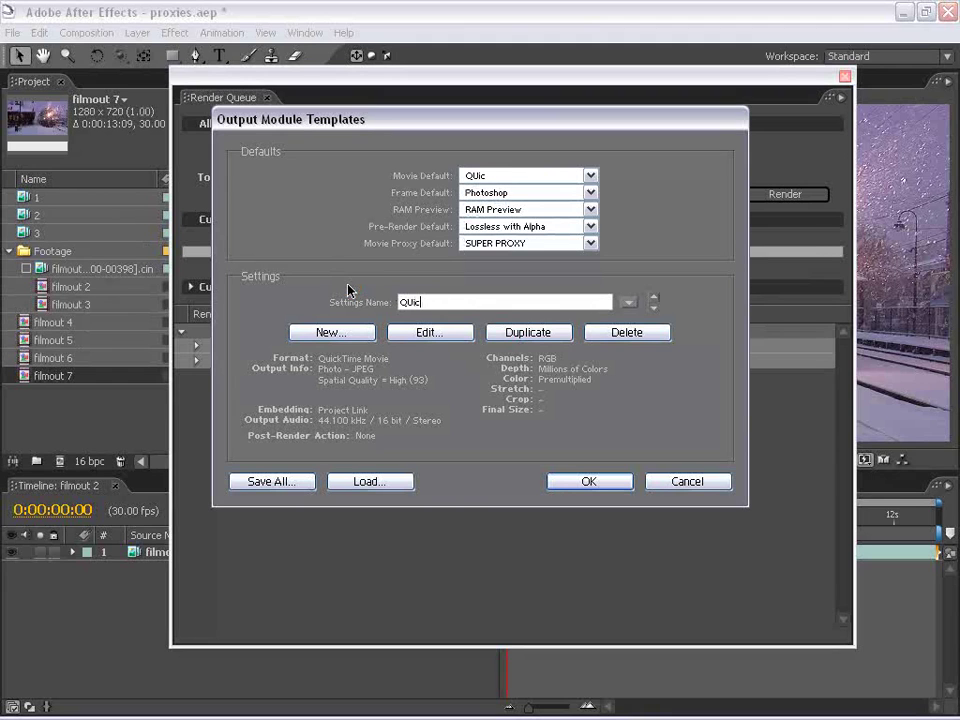
type("KTIM")
type("E JPG")
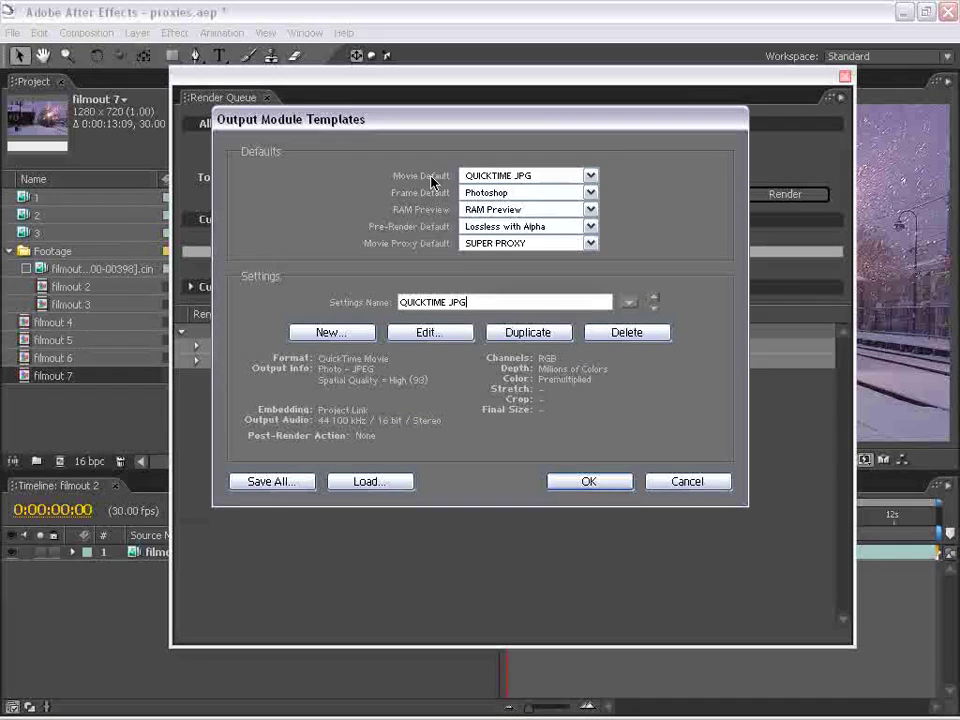
Step: Add filmout 2 to the render queue, leaving its QUICKTIME JPG output format unchanged
left_click(582, 482)
left_click(845, 78)
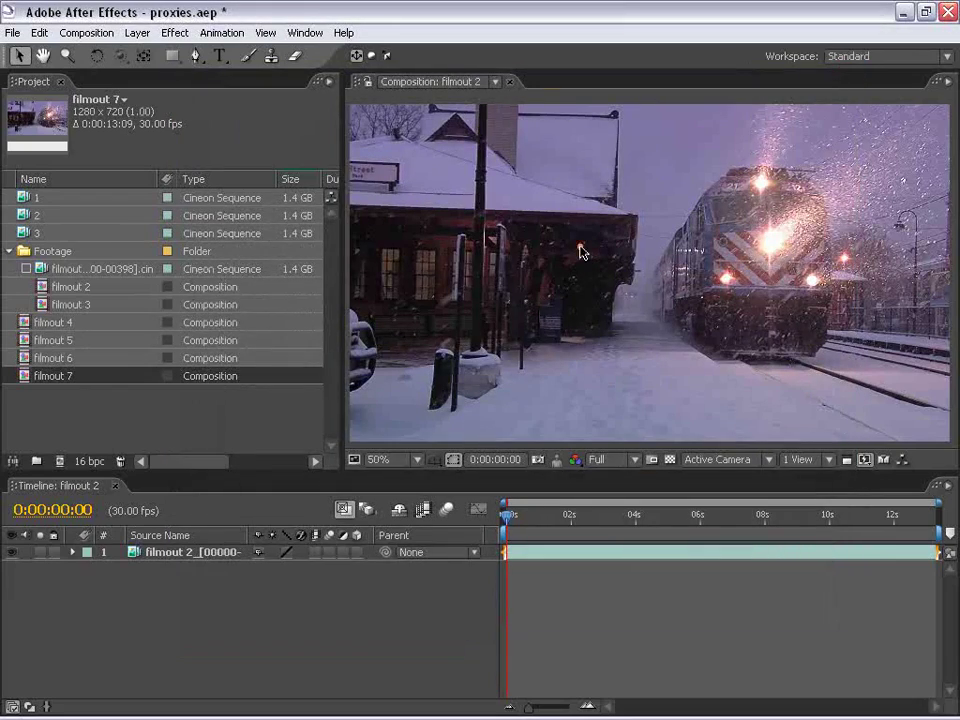
left_click(536, 257)
left_click(86, 33)
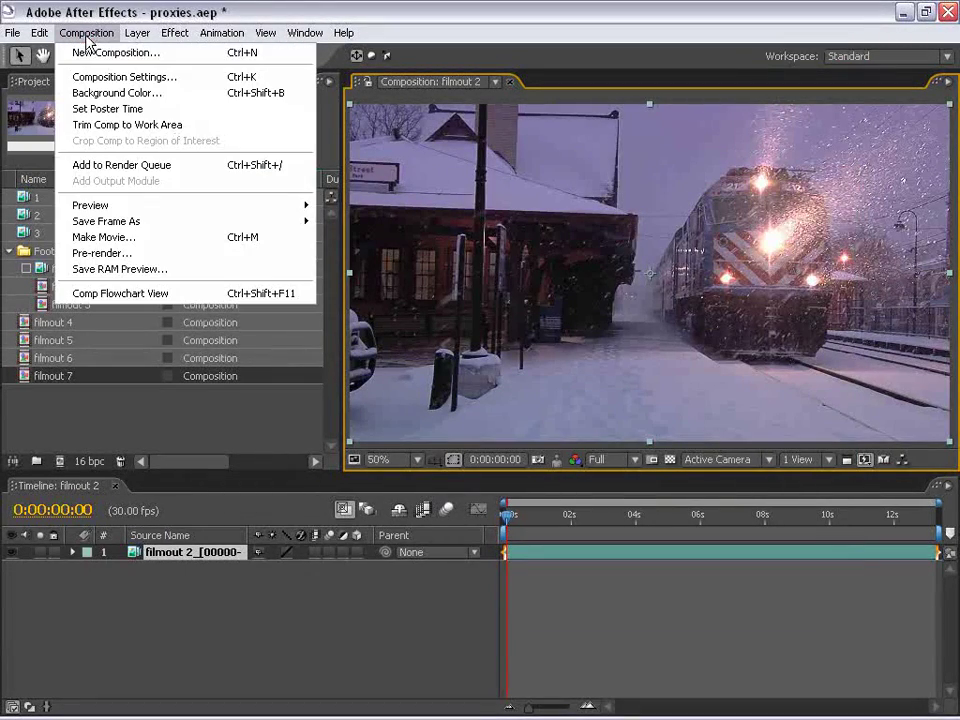
left_click(125, 165)
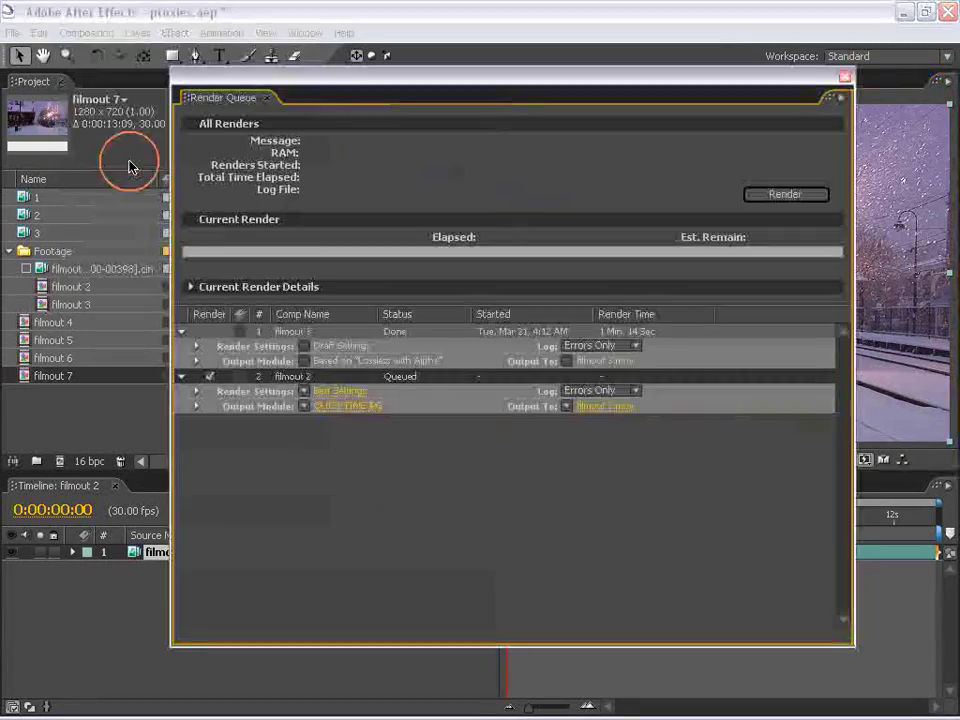
left_click(330, 406)
left_click(520, 118)
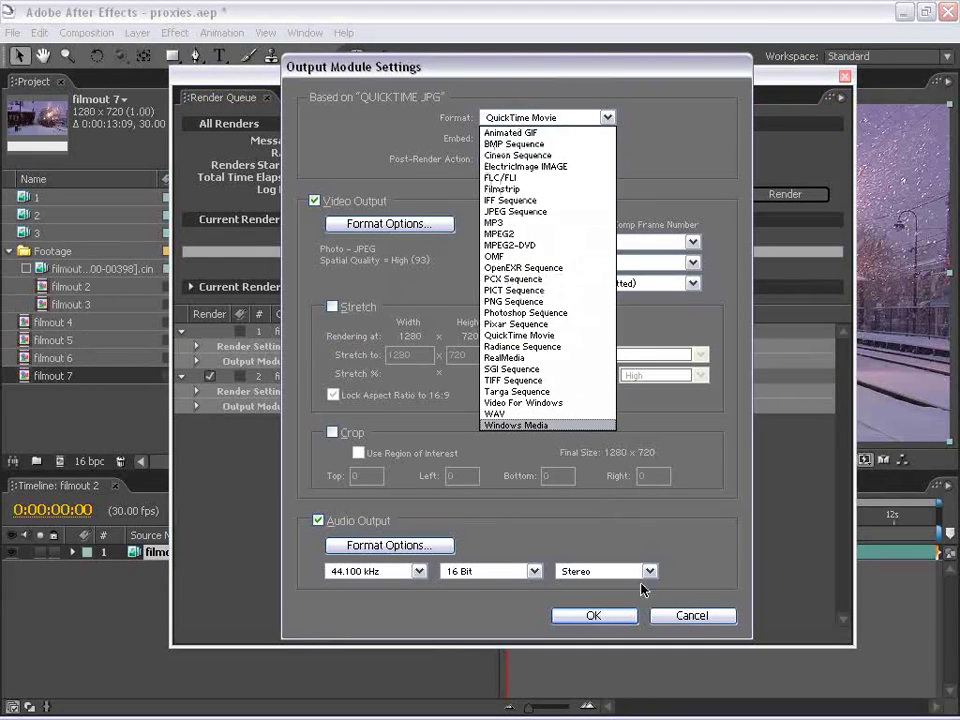
left_click(680, 617)
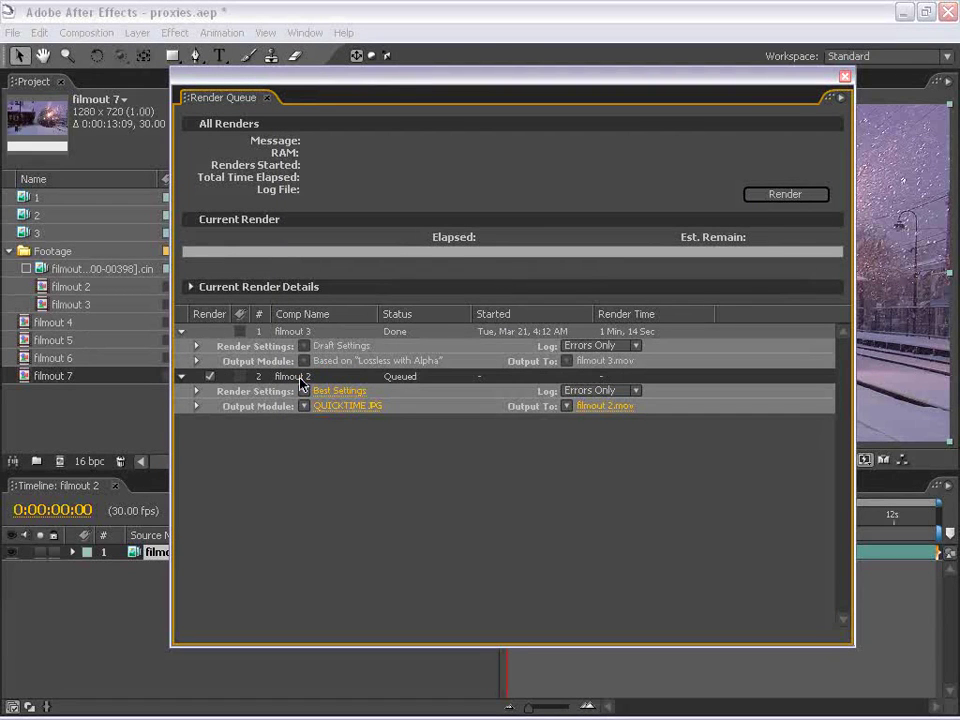
left_click(295, 377)
Step: Move the render queue window aside and remove both filmout 2 render items
left_click(601, 669)
mouse_move(553, 77)
left_mouse_down()
mouse_move(130, 97)
mouse_move(563, 68)
left_mouse_up()
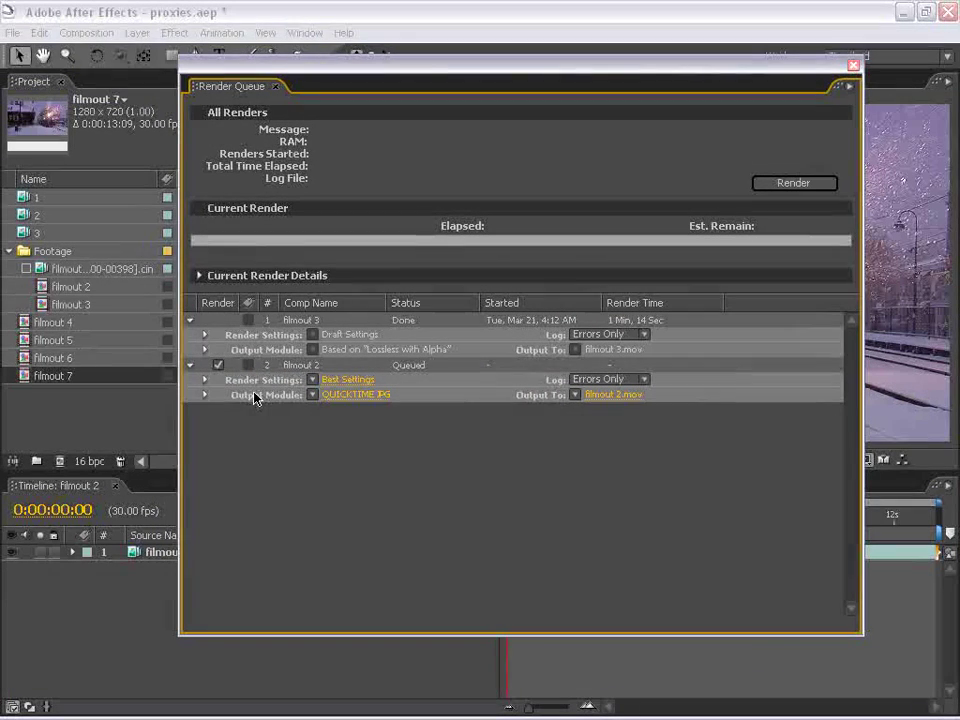
left_click(292, 366)
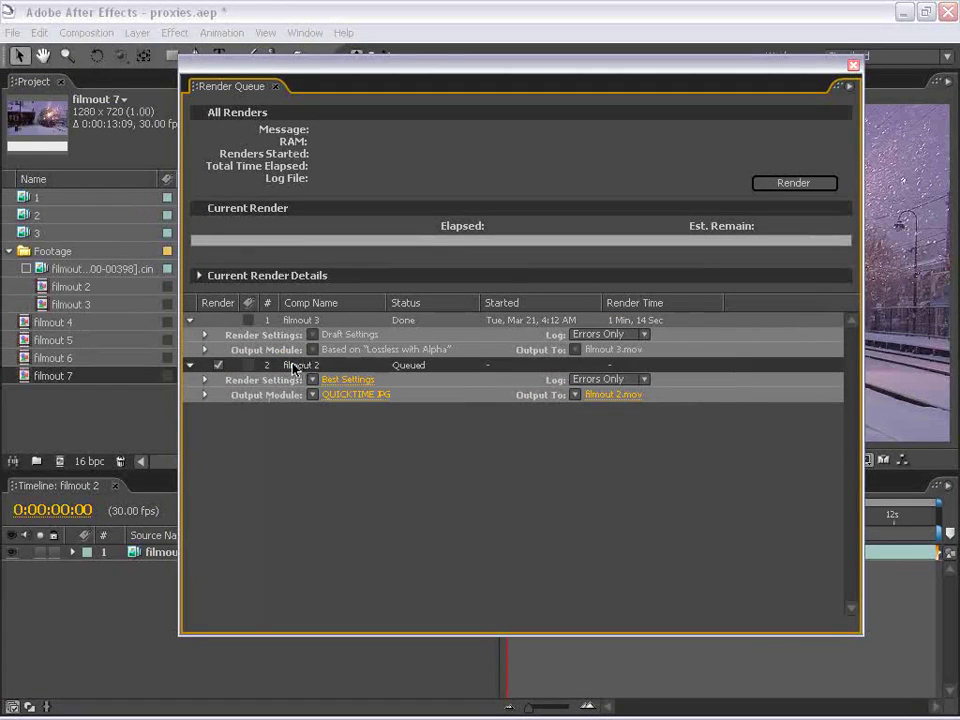
key("ctrl+d")
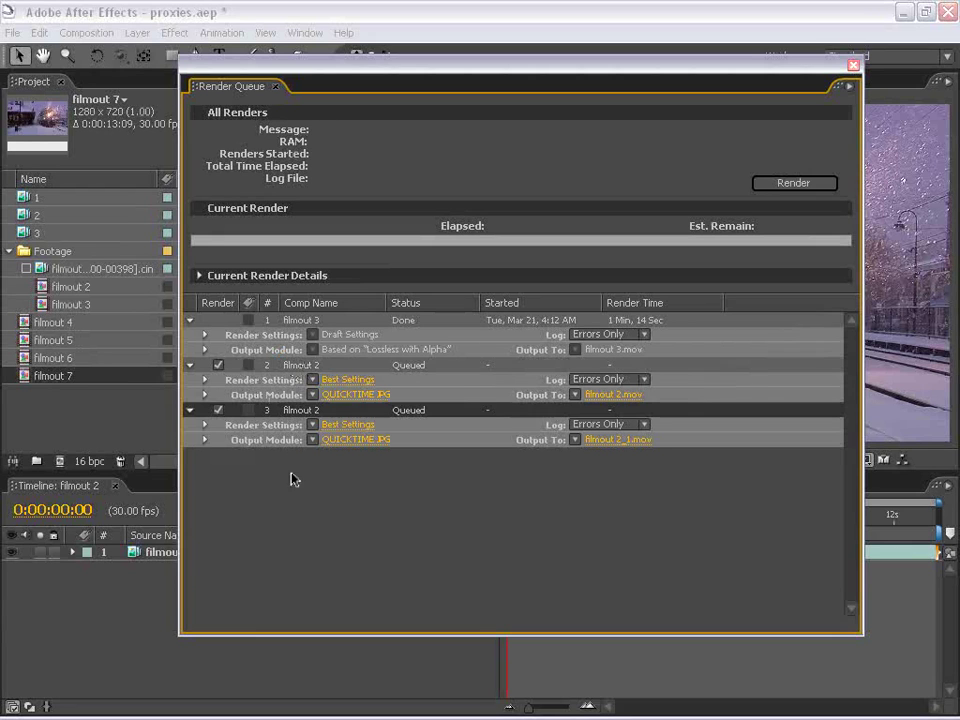
left_click(360, 553)
left_click(288, 409)
left_click(300, 365)
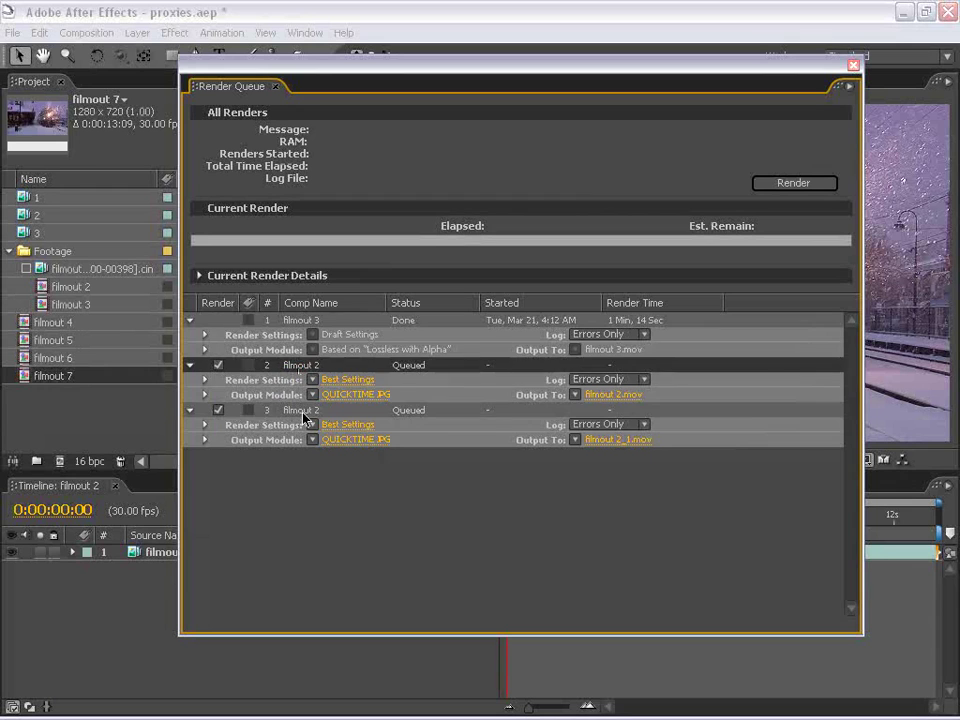
left_click(300, 410, "shift")
key("Delete")
Step: Inspect a filmout 3 duplicate's custom time span without changes, delete it, and close the queue
left_click(280, 323)
left_click(400, 375)
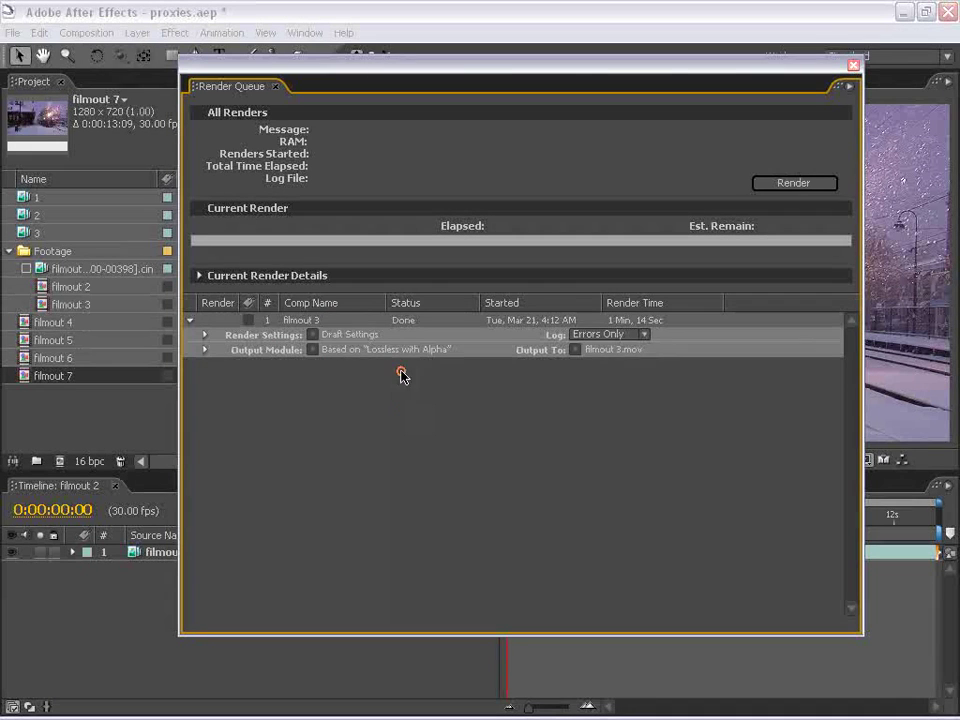
left_click(313, 323)
key("ctrl+d")
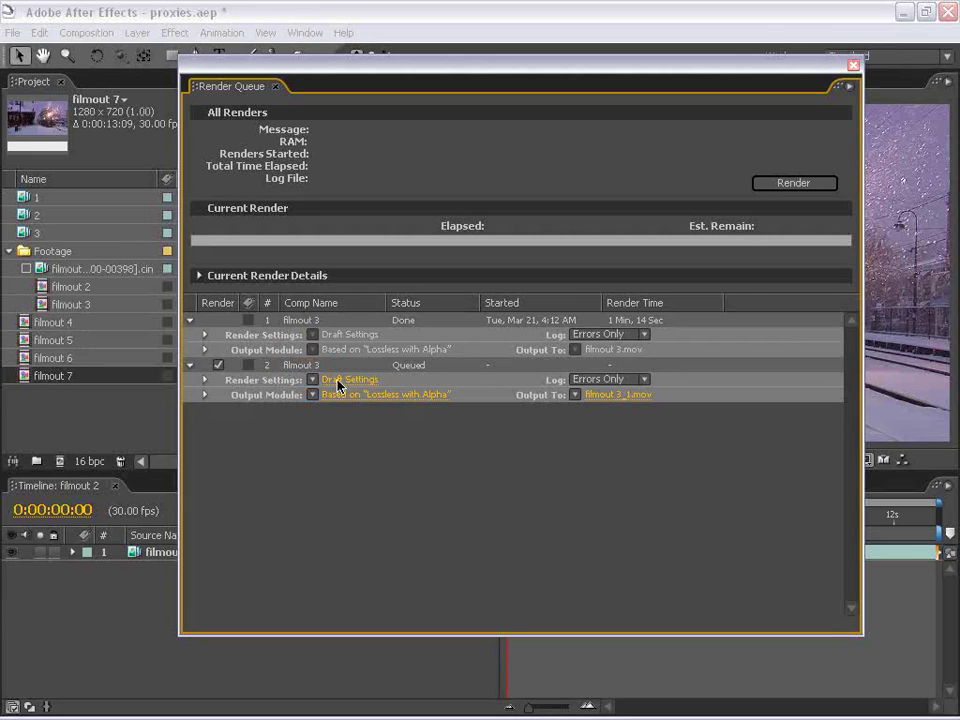
left_click(335, 380)
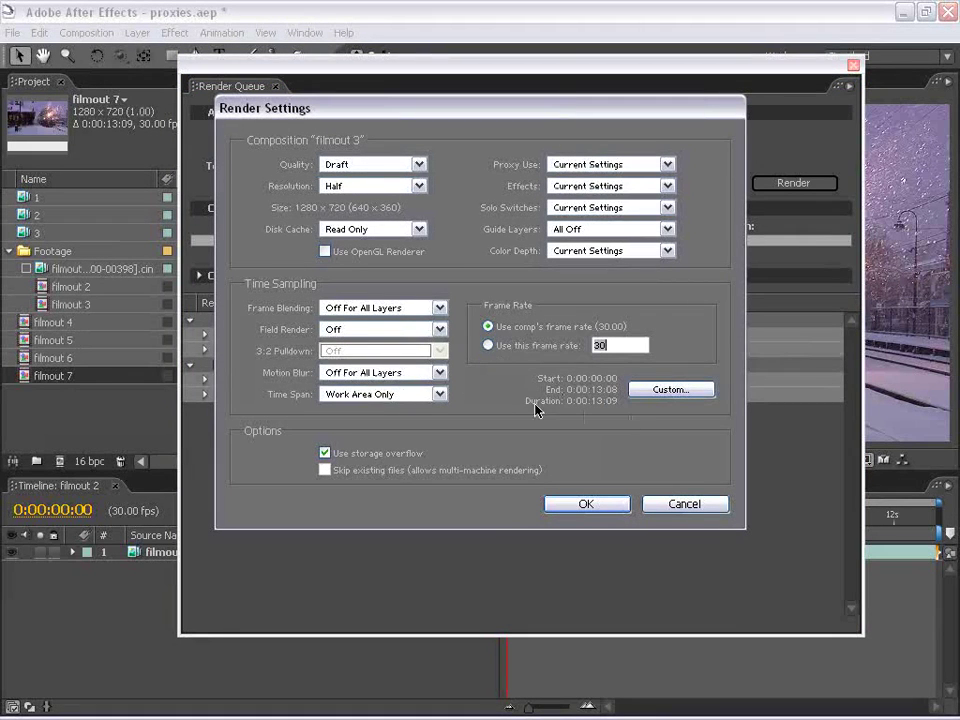
left_click(647, 389)
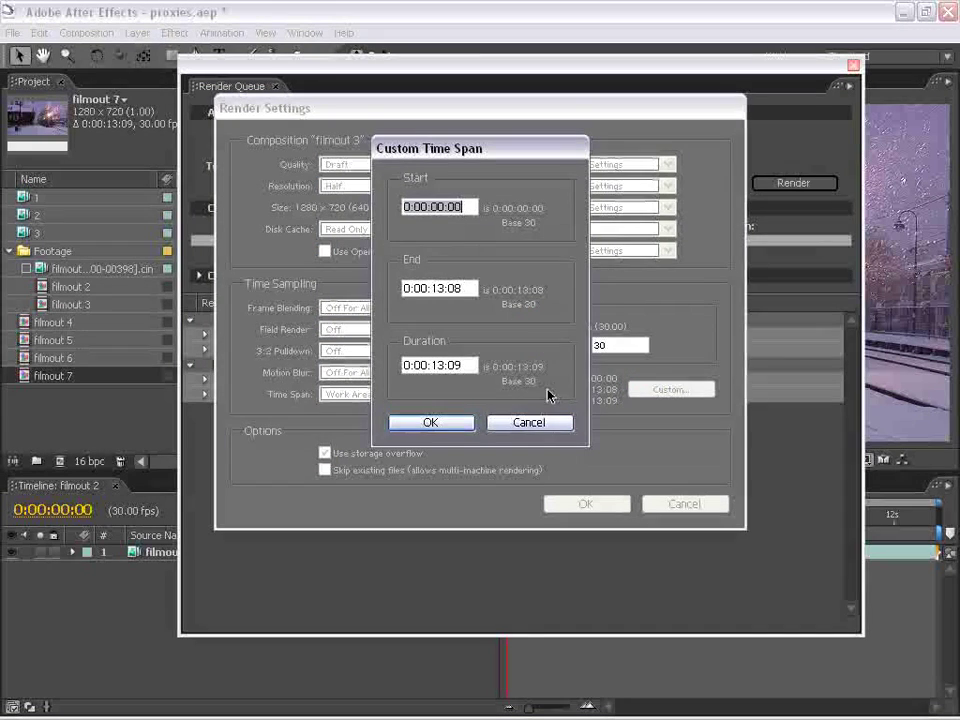
left_click(525, 425)
left_click(683, 504)
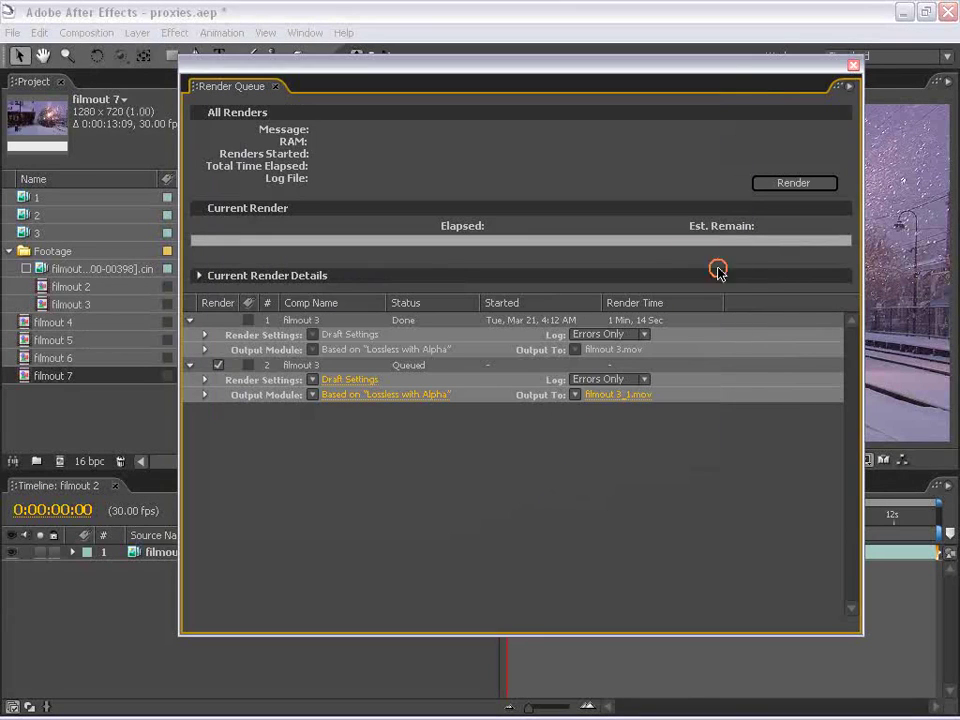
left_click(289, 366)
key("Delete")
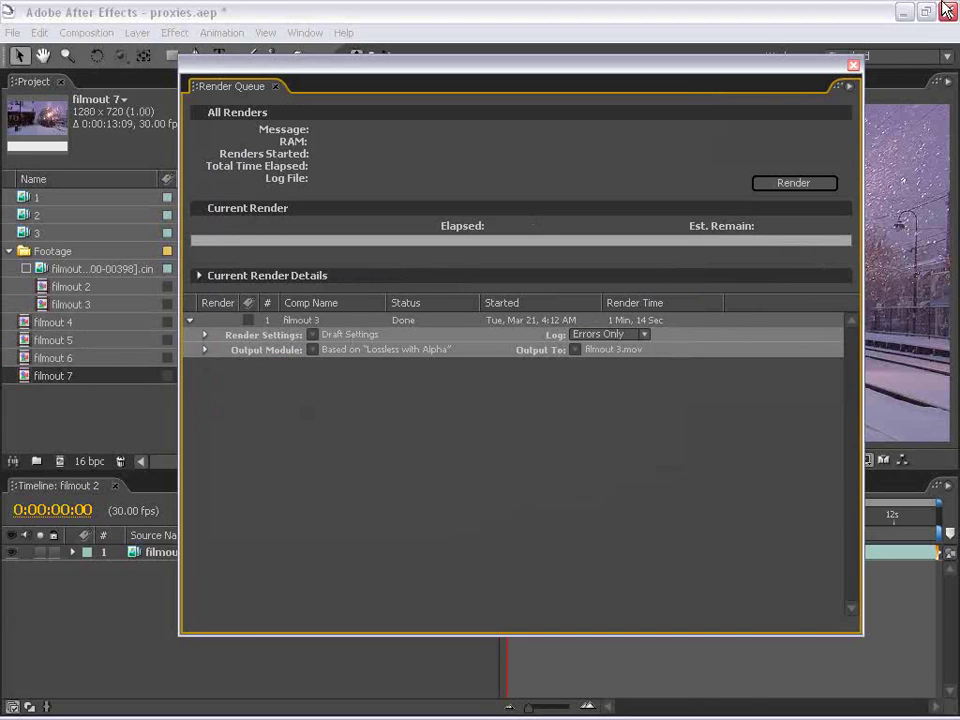
left_click(853, 65)
Step: Set the viewer resolution to Half and switch the Cineon footage sequence to its proxy
left_click(614, 672)
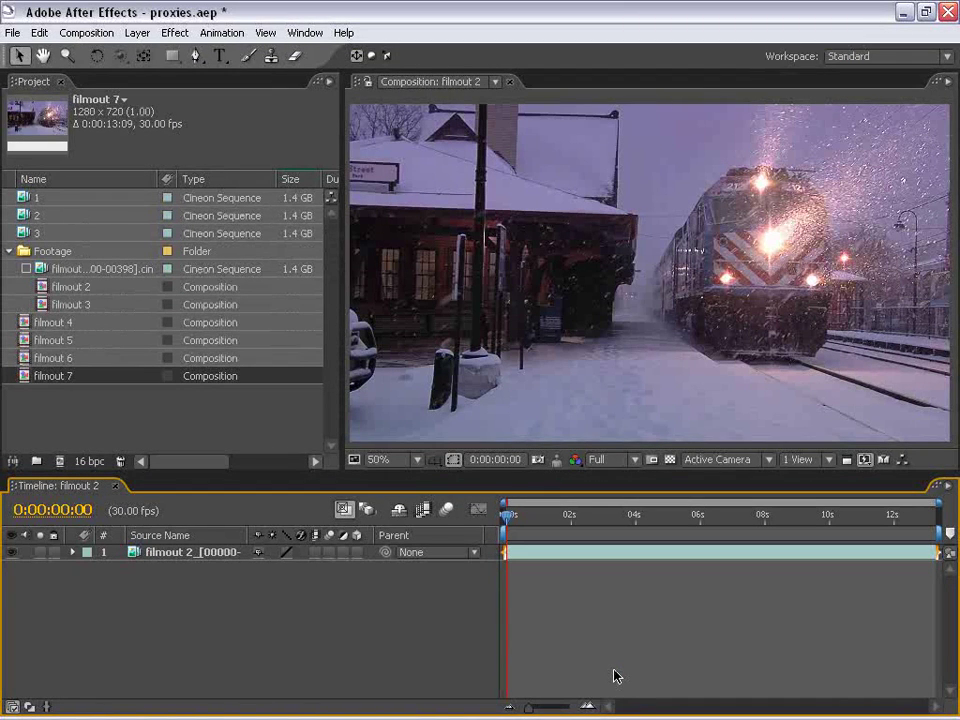
left_click(47, 272)
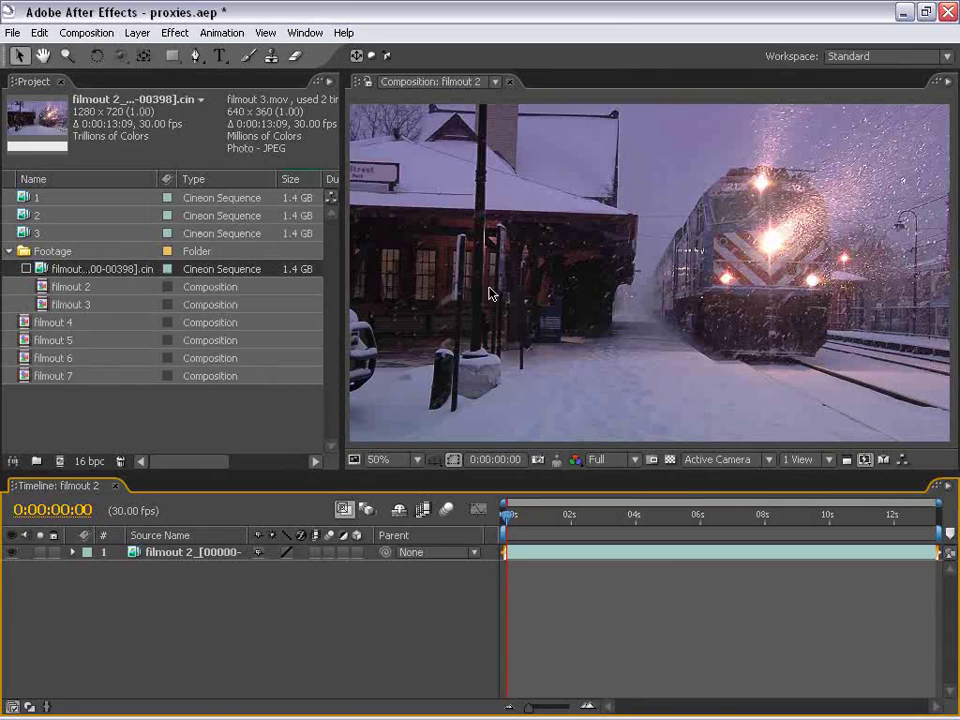
left_click(598, 459)
left_click(612, 496)
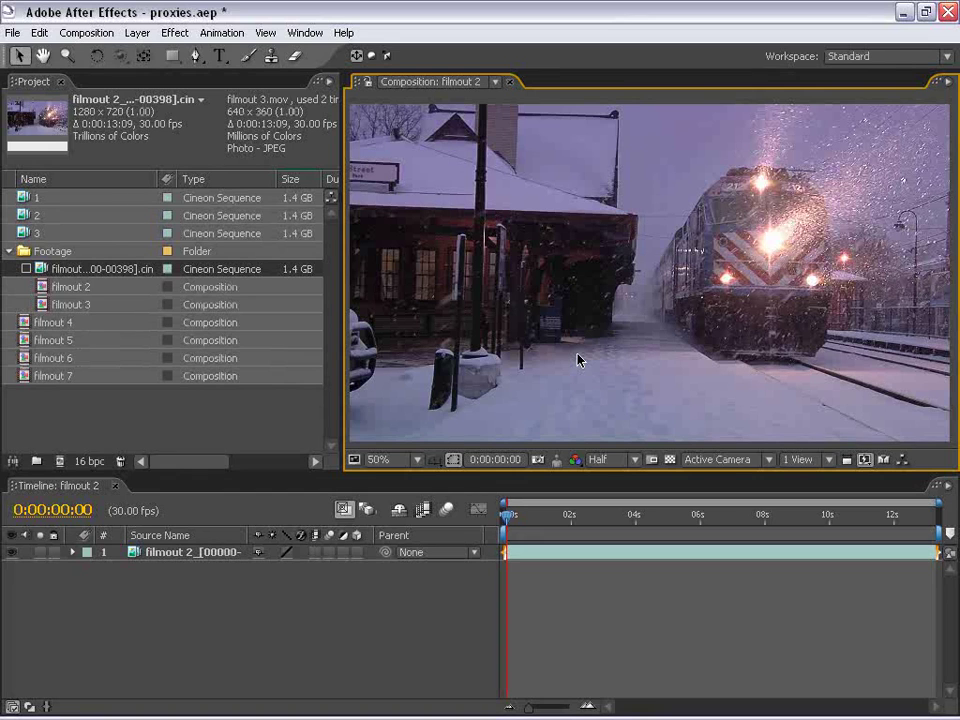
left_click(27, 270)
Step: Scrub filmout 2 toward its end and back, keeping Adaptive Resolution fast previews
mouse_move(534, 514)
left_mouse_down()
mouse_move(869, 541)
mouse_move(754, 560)
left_mouse_up()
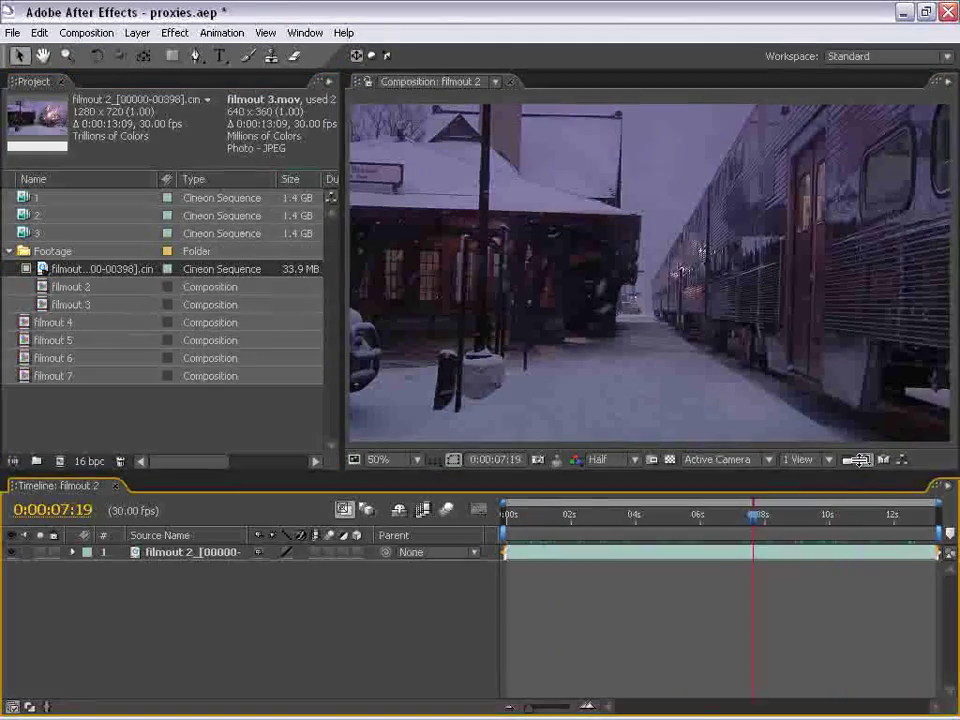
left_click(865, 460)
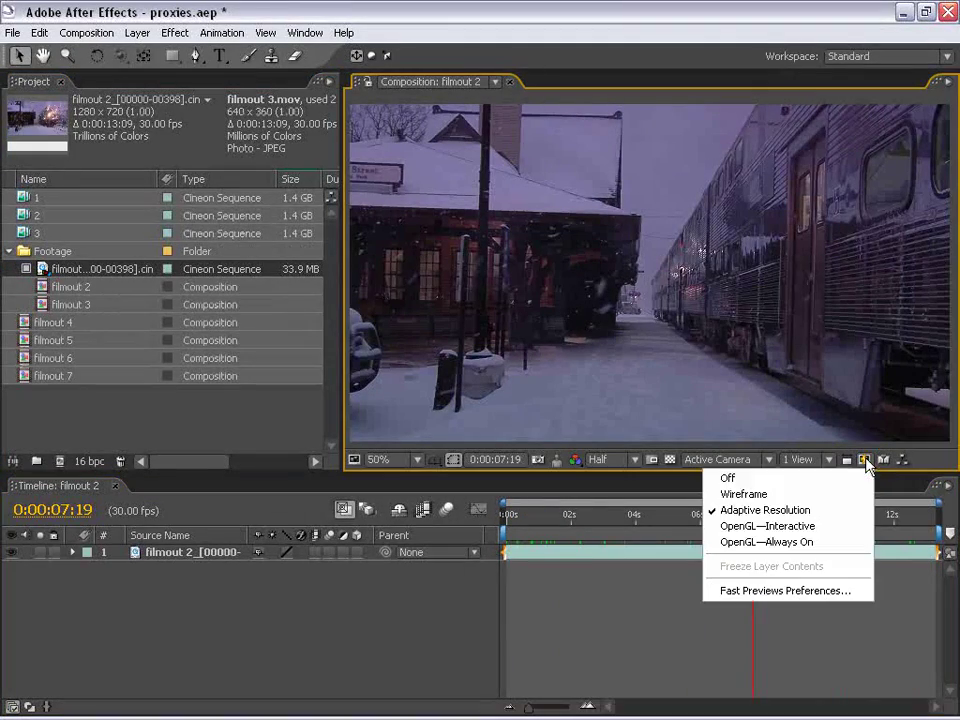
left_click(745, 512)
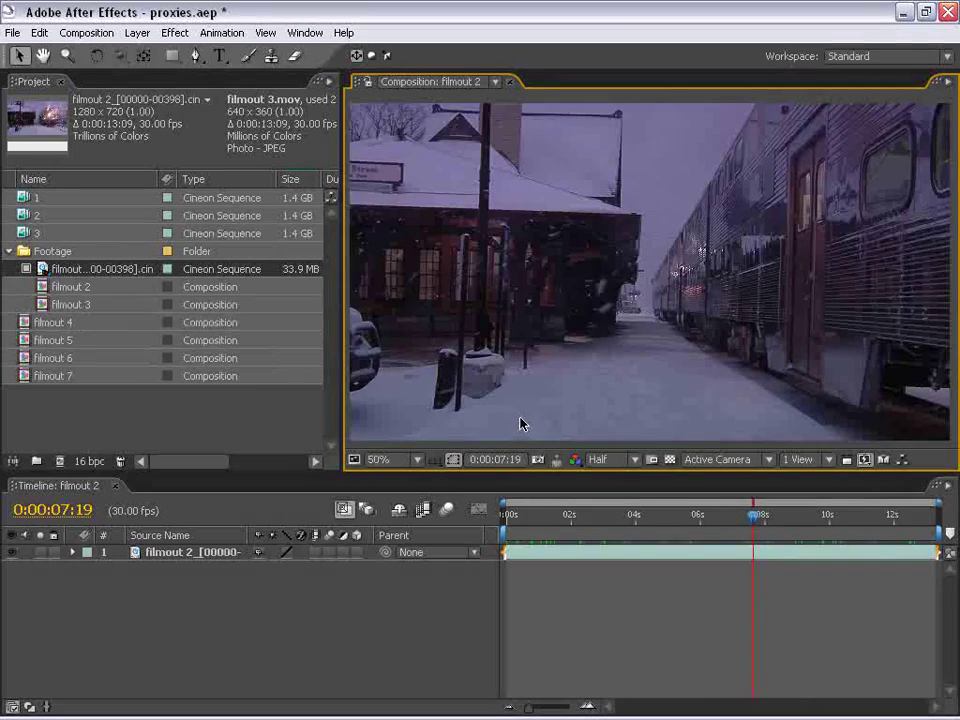
left_click_drag(791, 527, 921, 528)
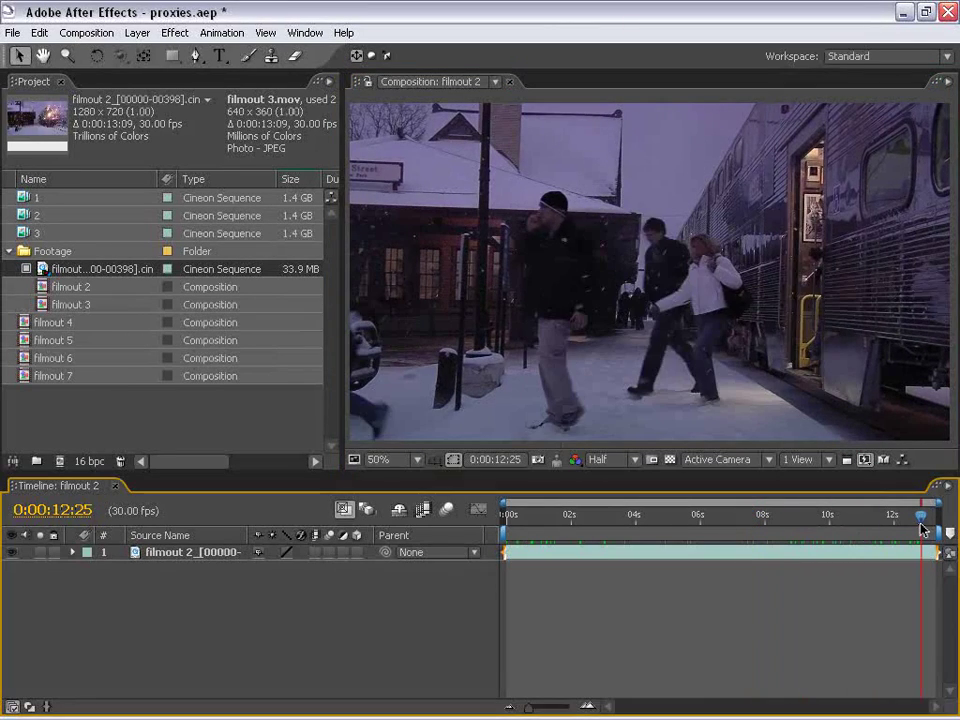
mouse_move(921, 528)
left_mouse_down()
mouse_move(851, 519)
mouse_move(499, 544)
left_mouse_up()
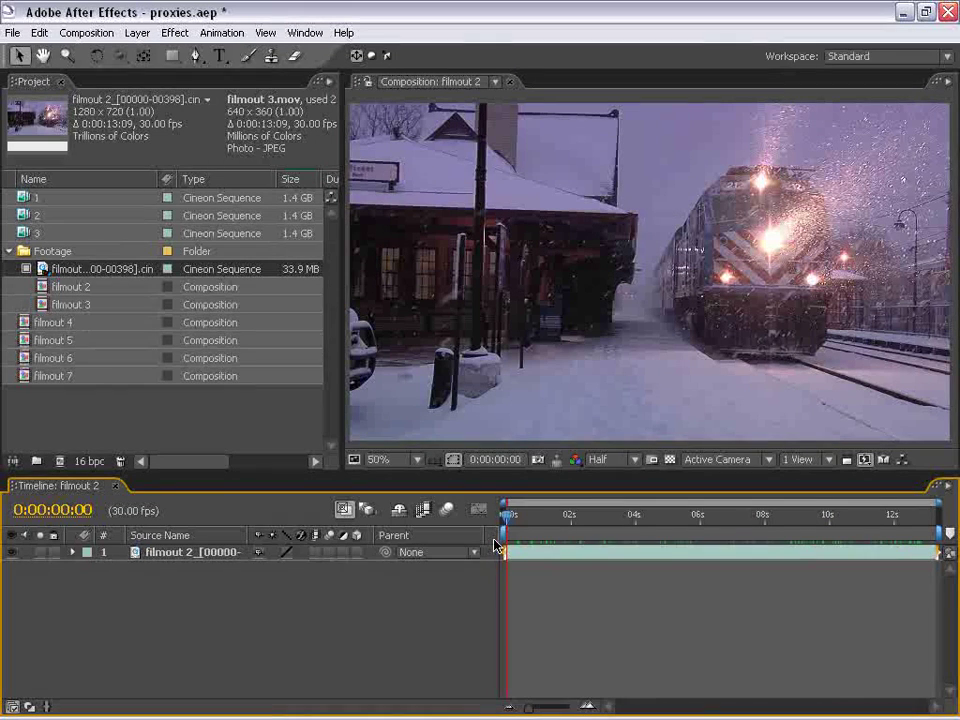
Step: Track motion on the filmout 2 layer in the Motion Tracking workspace, proxy off, analyzing briefly forward
left_click(540, 551)
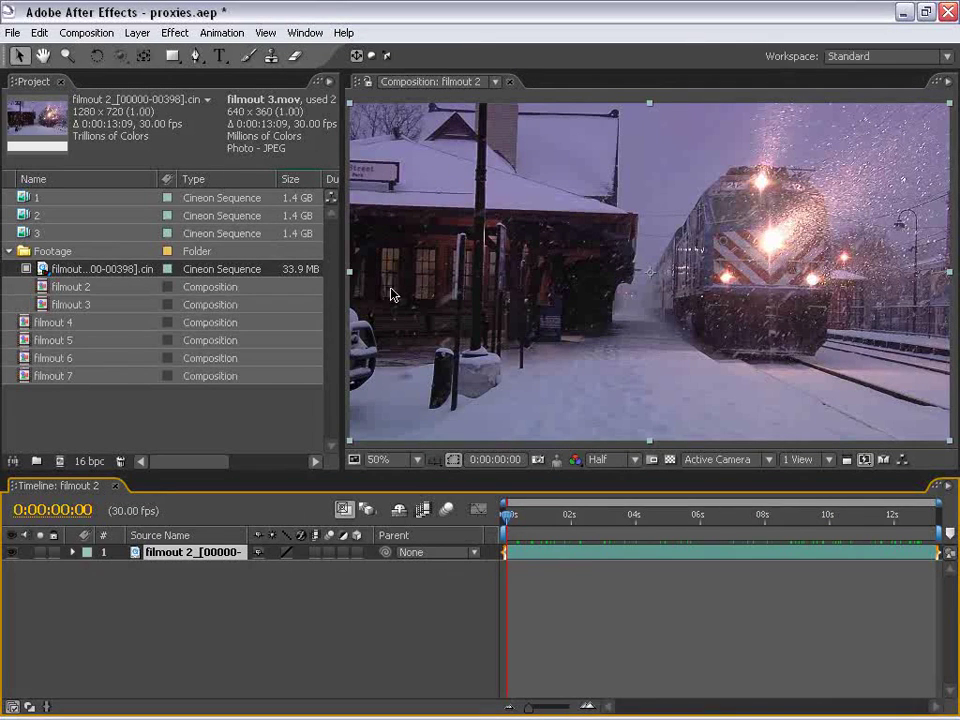
left_click(305, 32)
left_click(897, 56)
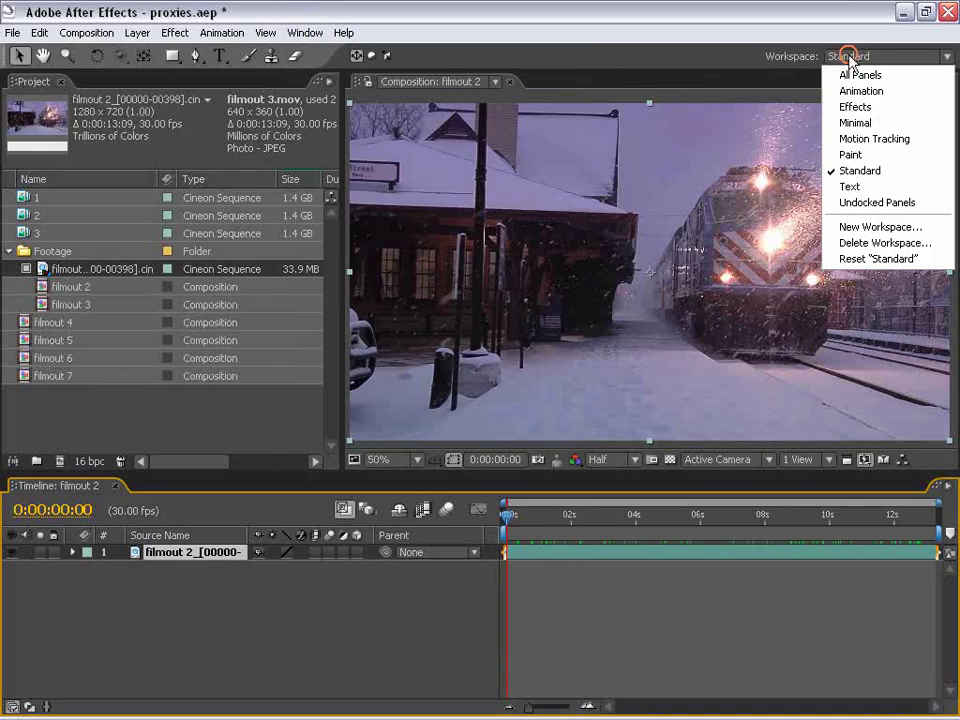
left_click(871, 139)
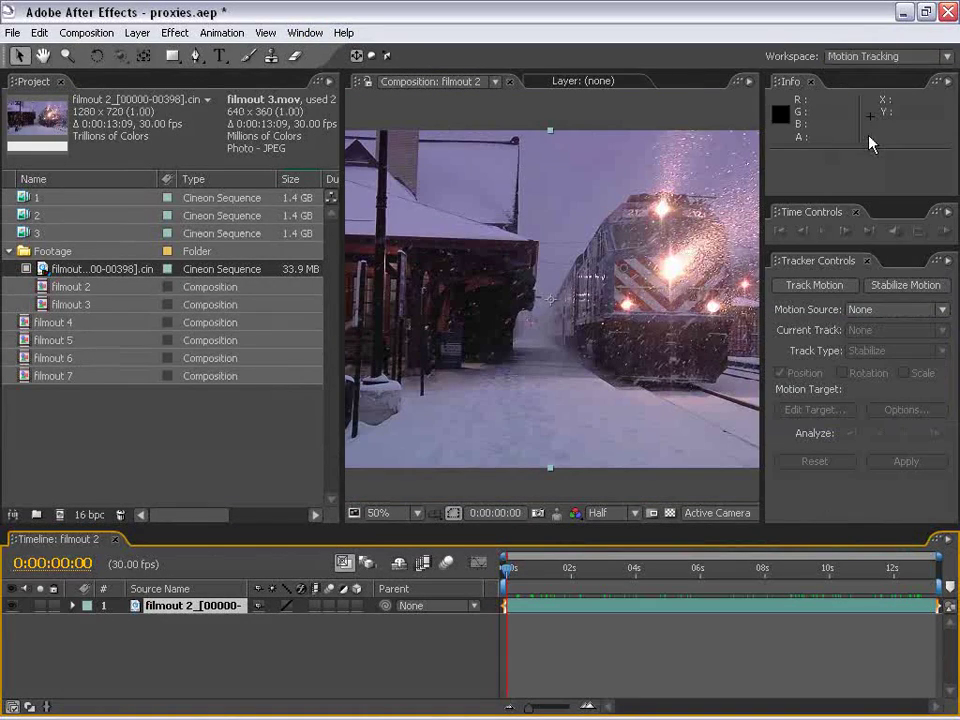
left_click(812, 286)
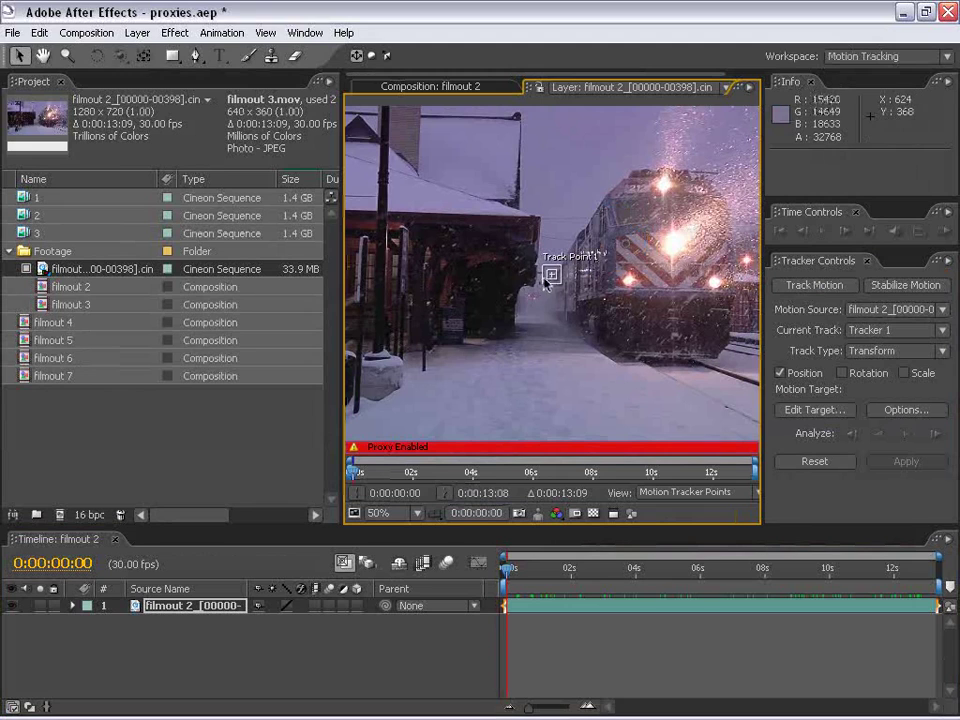
left_click_drag(558, 281, 581, 316)
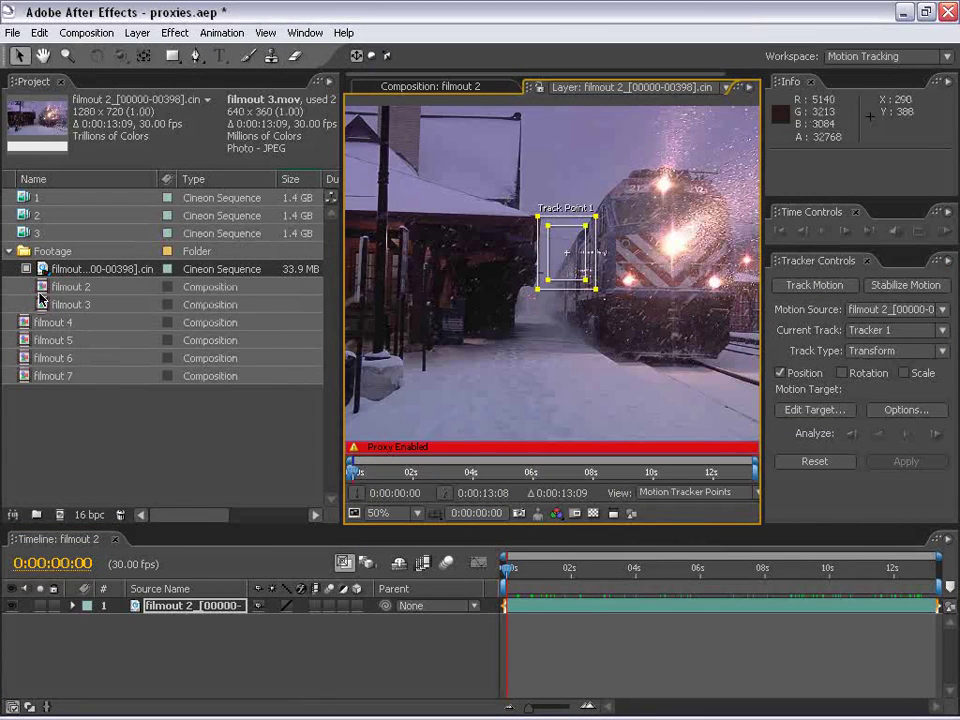
left_click(26, 270)
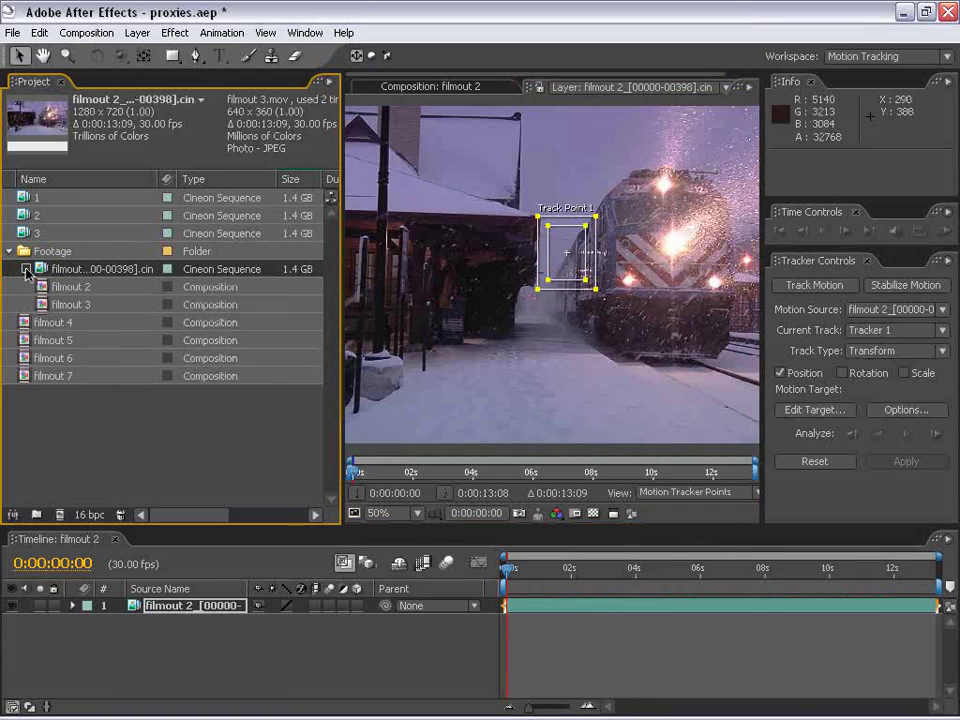
left_click_drag(573, 279, 580, 268)
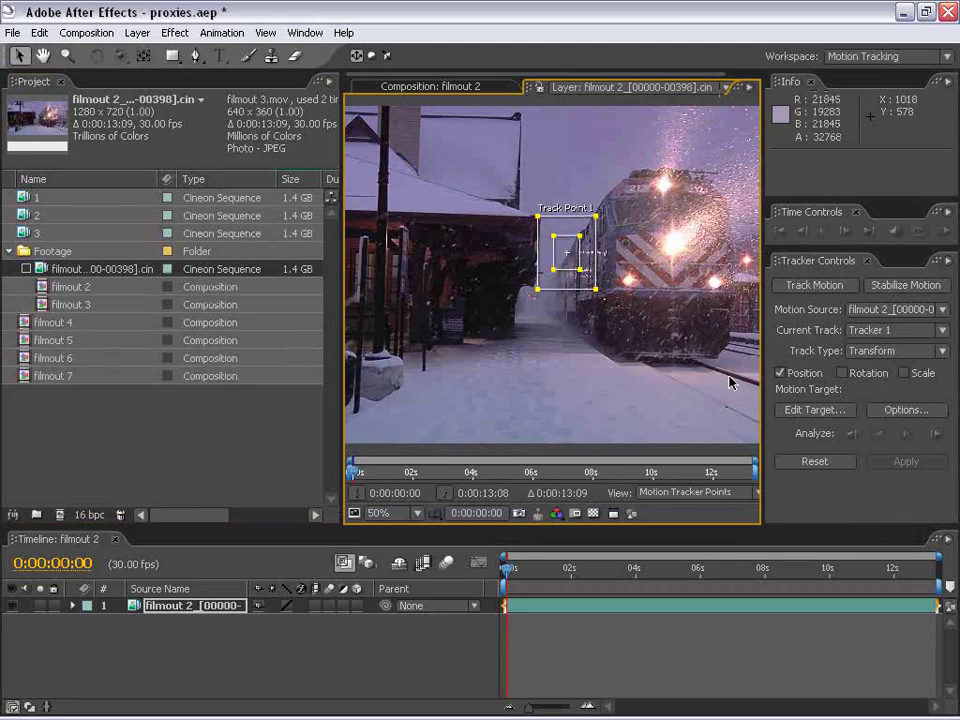
left_click(908, 434)
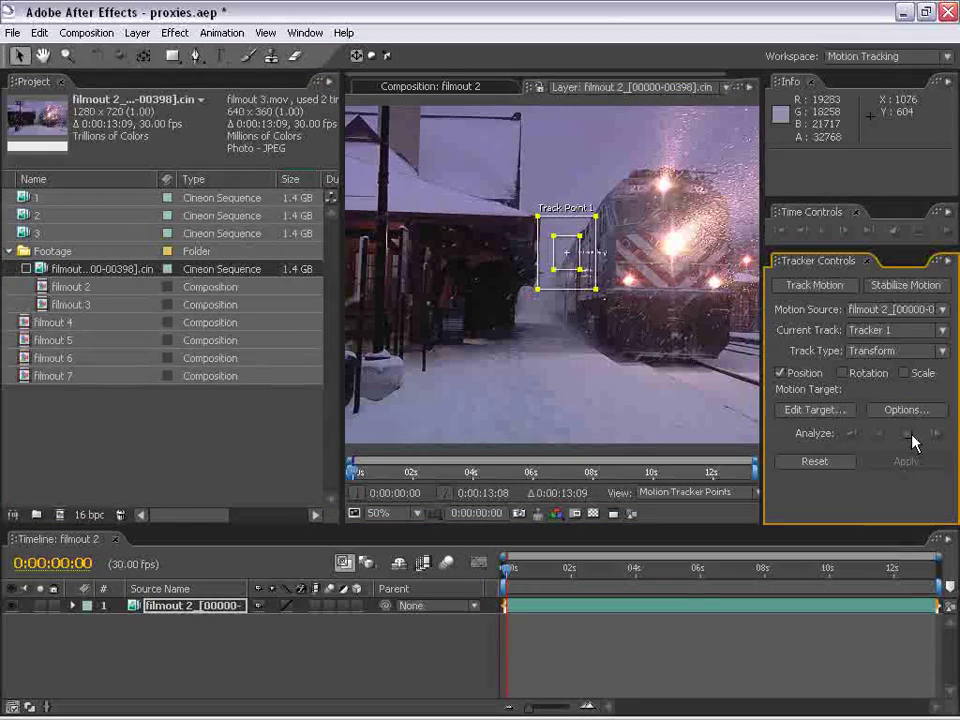
left_click(910, 436)
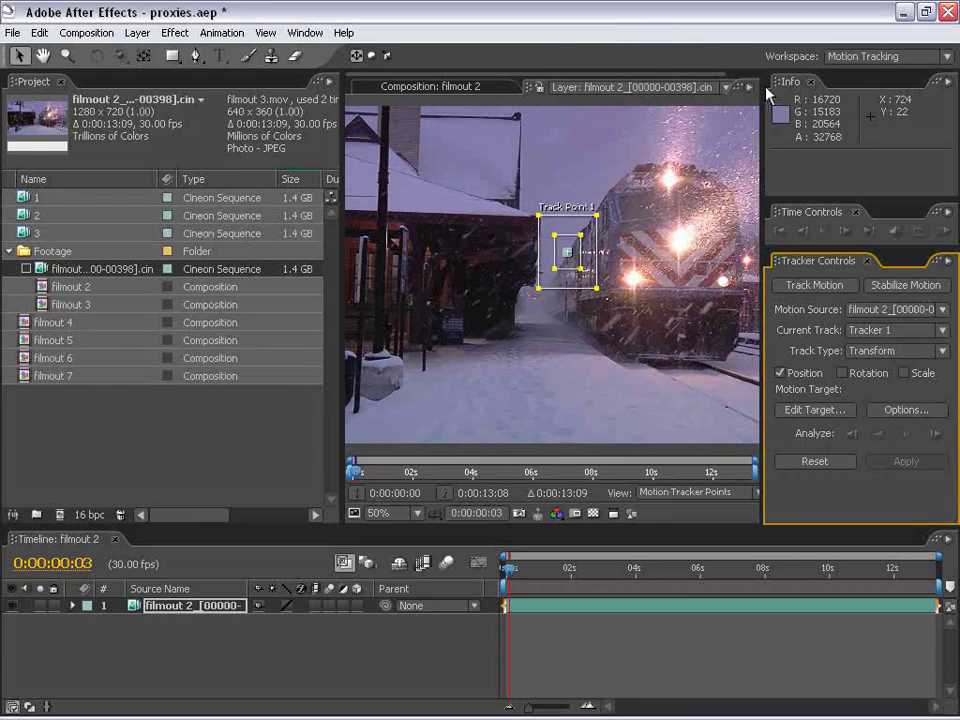
Step: Close the layer view, keep Full preview resolution, and return to the Standard workspace
left_click_drag(762, 86, 857, 86)
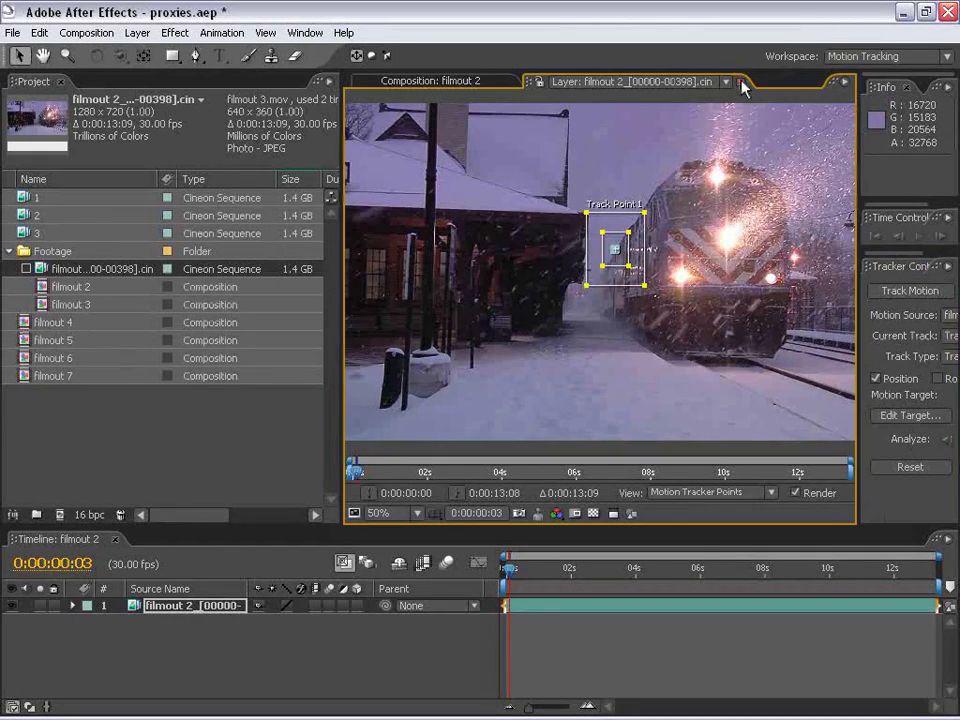
left_click(742, 84)
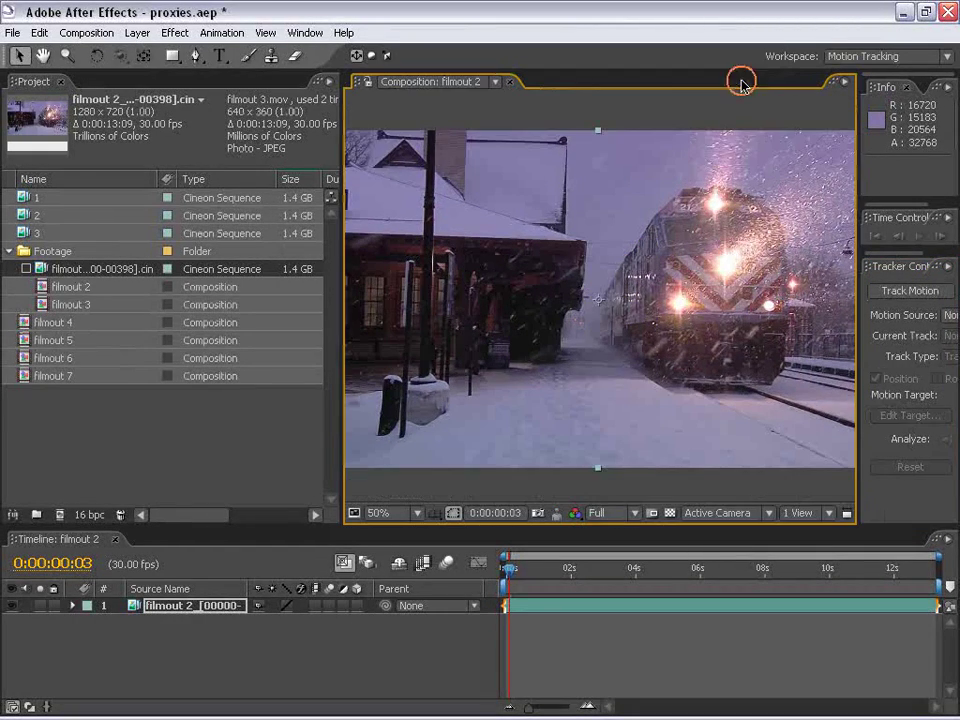
left_click(600, 513)
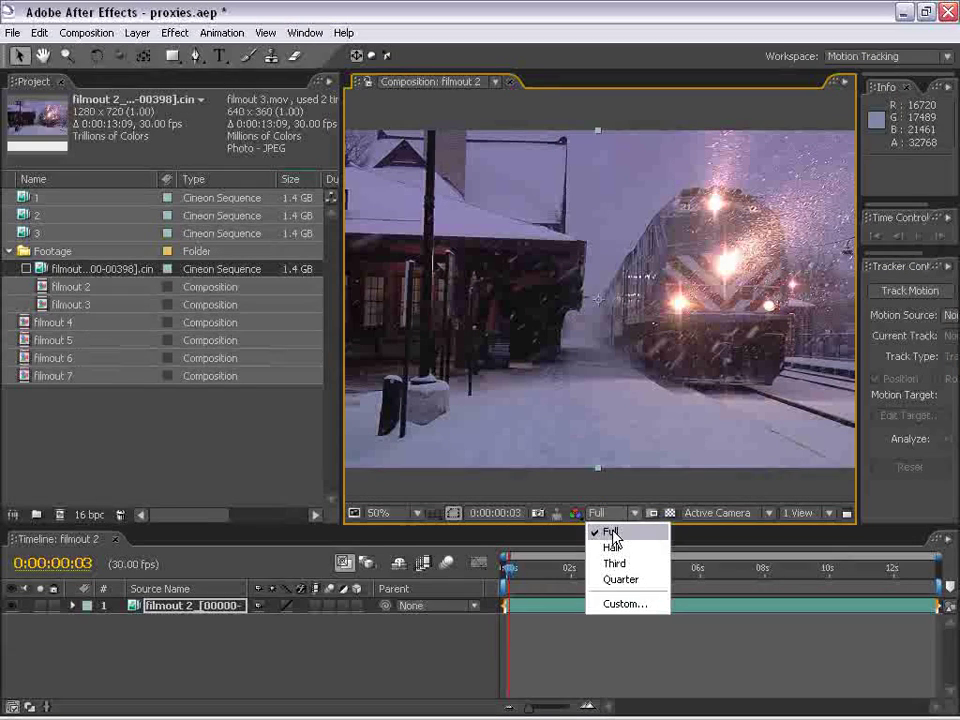
left_click(610, 532)
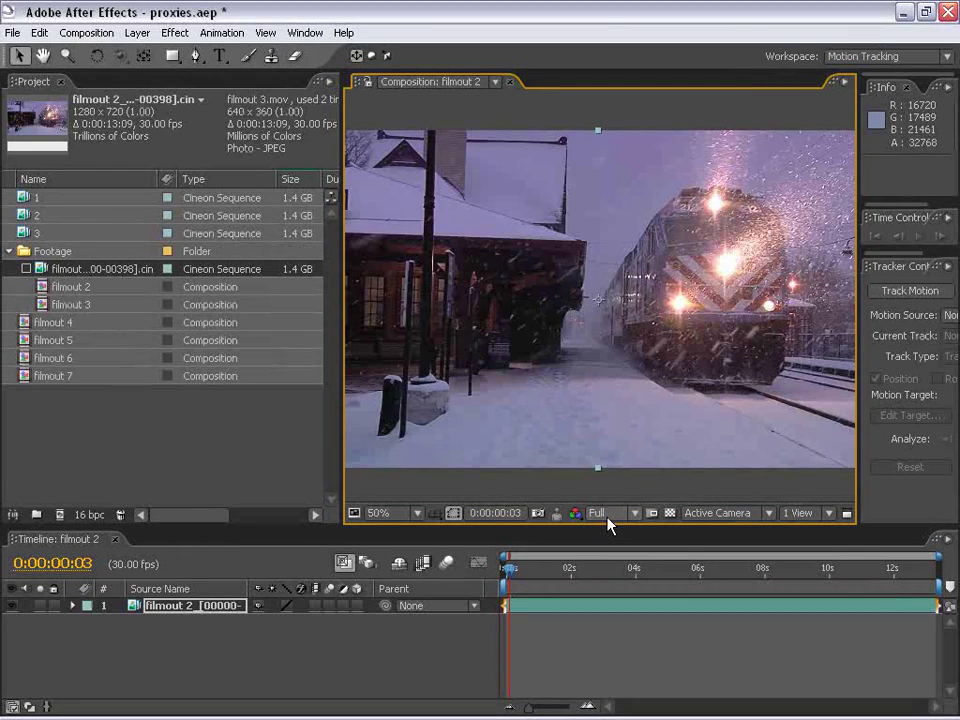
left_click(880, 56)
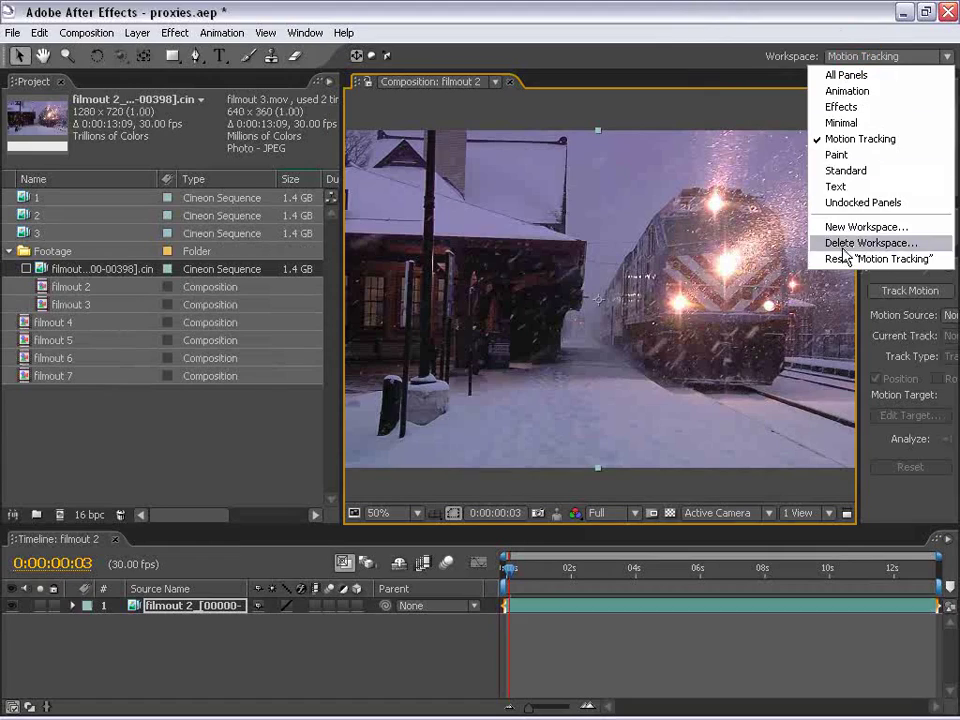
left_click(846, 171)
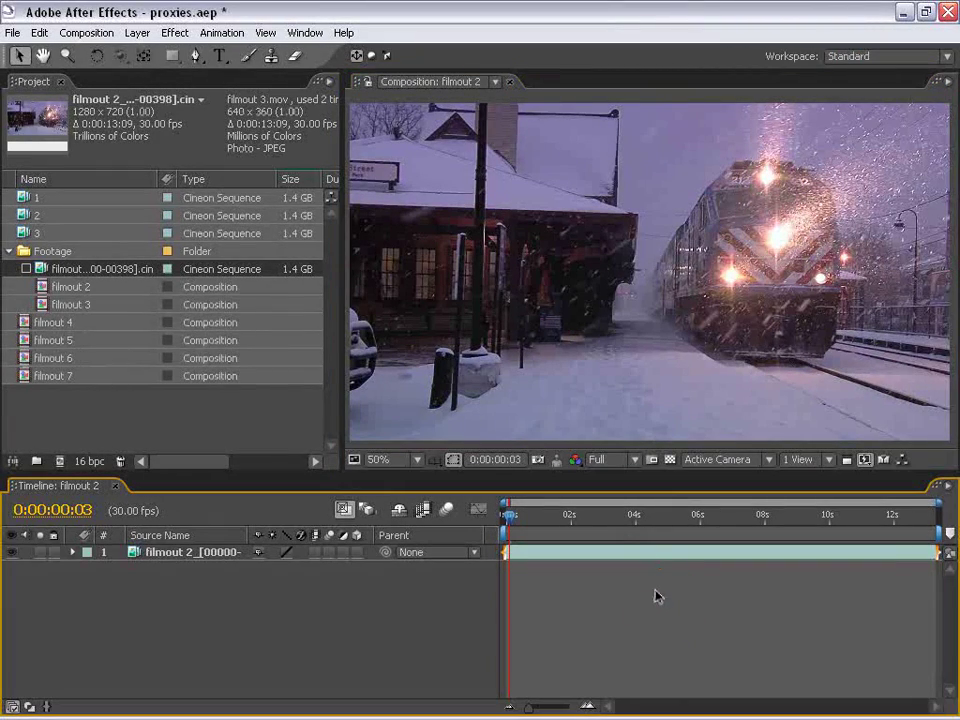
Step: Turn on the footage proxy, set preview resolution to Half, and scrub through filmout 2
left_click(26, 268)
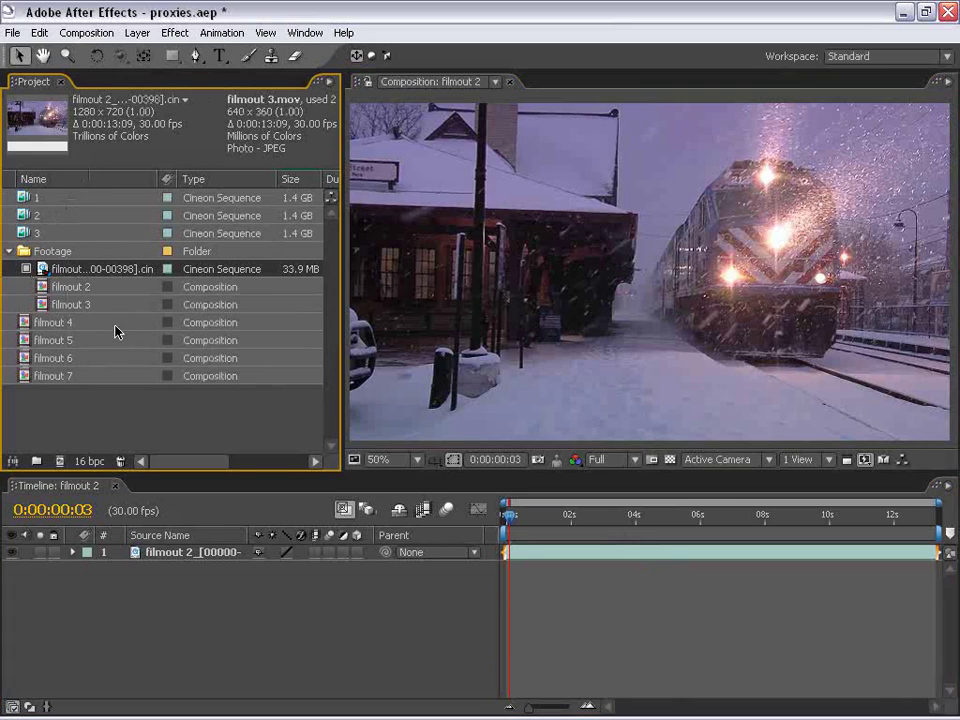
left_click(634, 596)
mouse_move(563, 514)
left_mouse_down()
mouse_move(779, 521)
mouse_move(672, 514)
left_mouse_up()
left_click(600, 459)
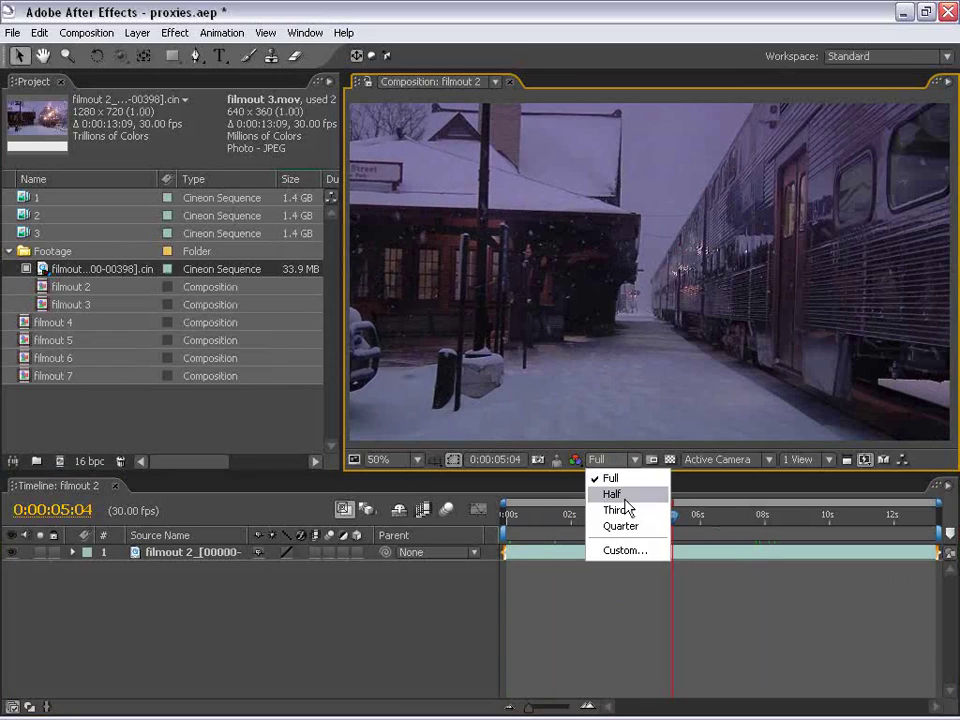
left_click(612, 494)
left_click(779, 525)
key("space")
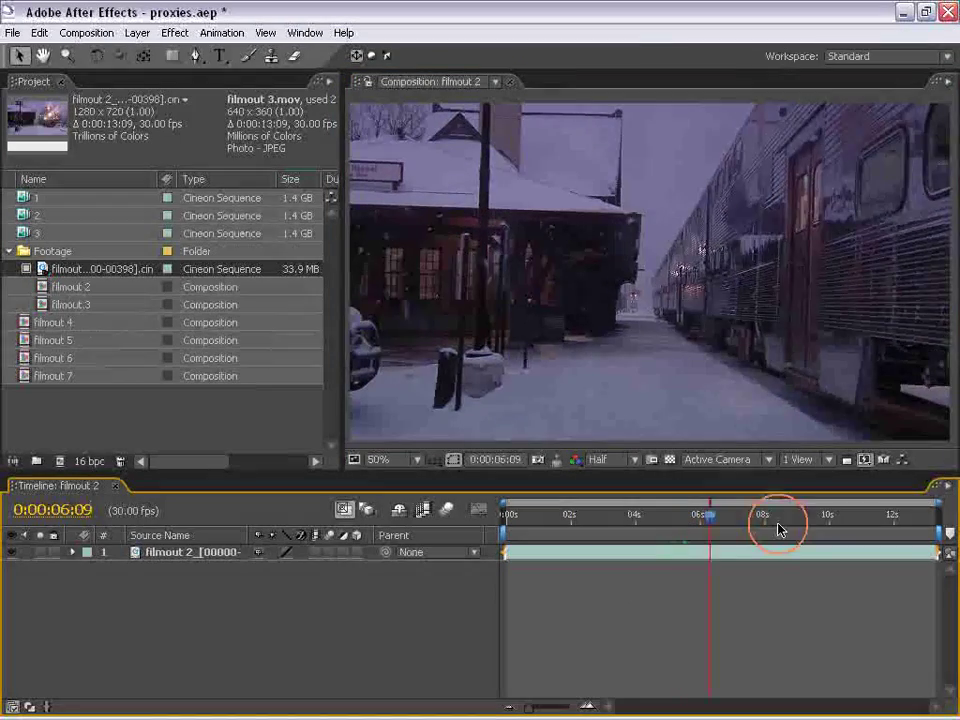
mouse_move(779, 528)
left_mouse_down()
mouse_move(878, 514)
mouse_move(596, 514)
mouse_move(481, 535)
left_mouse_up()
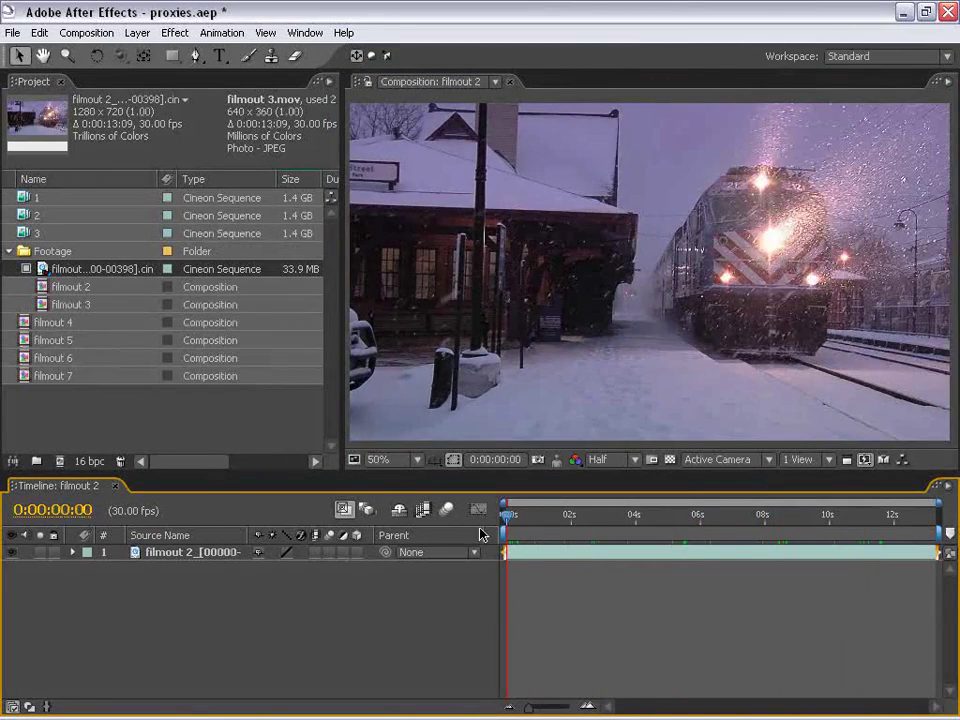
Step: Show the Time Controls panel with RAM preview resolution at Auto, keeping the footage proxy on
left_click(304, 33)
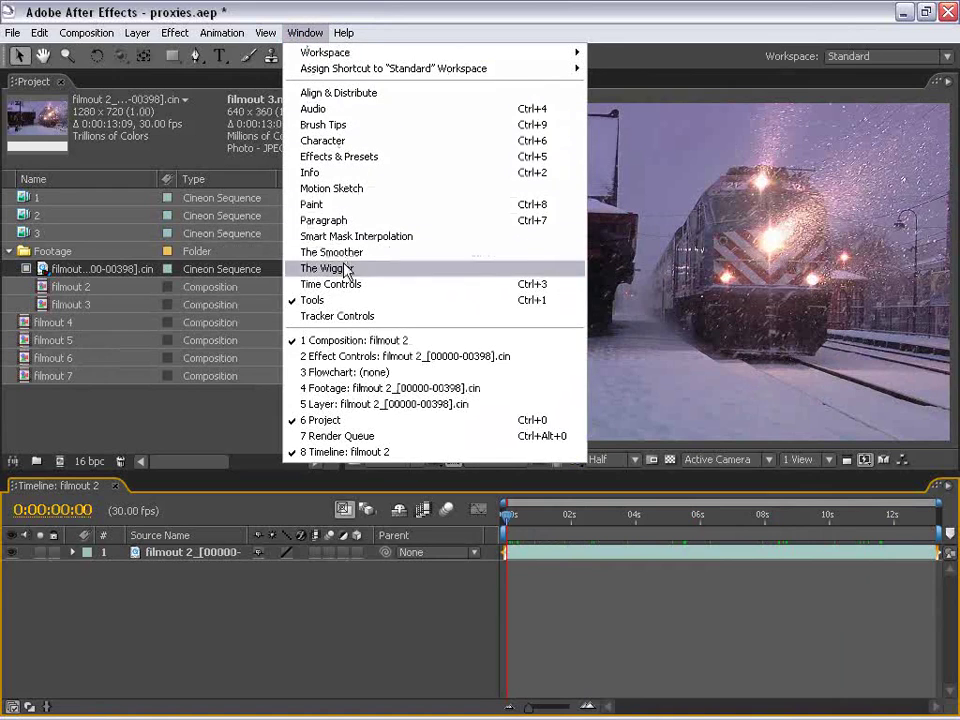
left_click(330, 284)
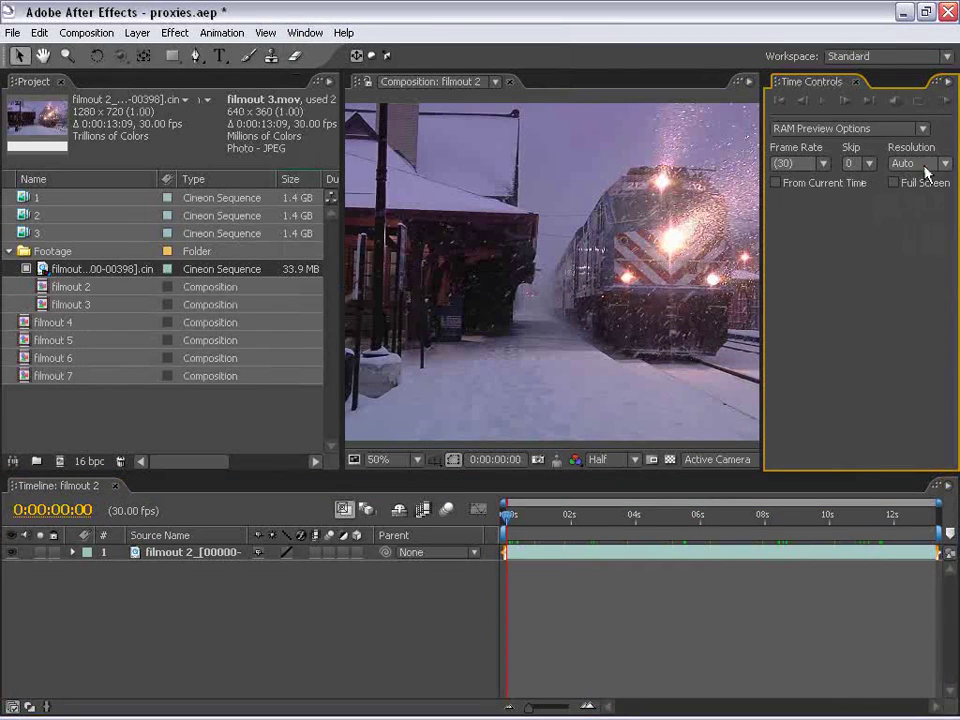
left_click(926, 168)
left_click(899, 222)
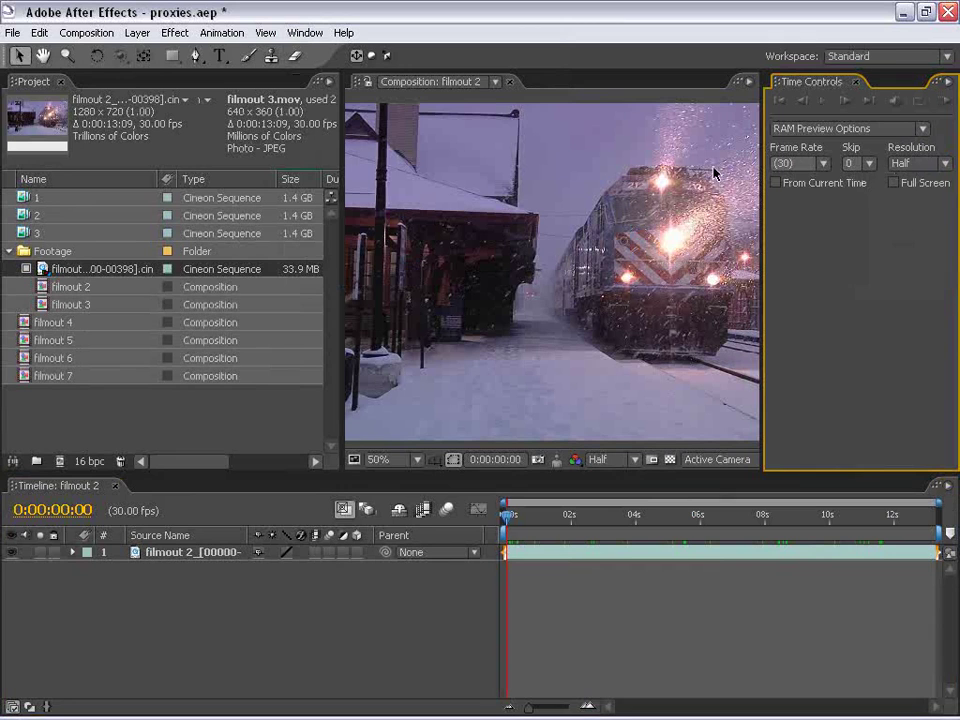
left_click(917, 163)
left_click(896, 182)
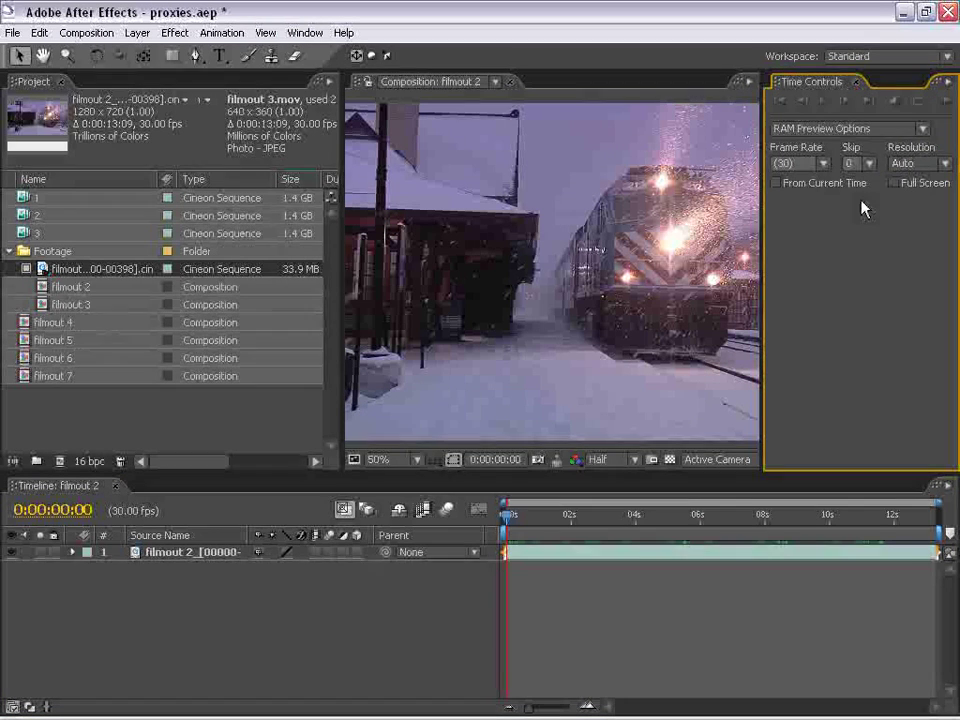
left_click(482, 262)
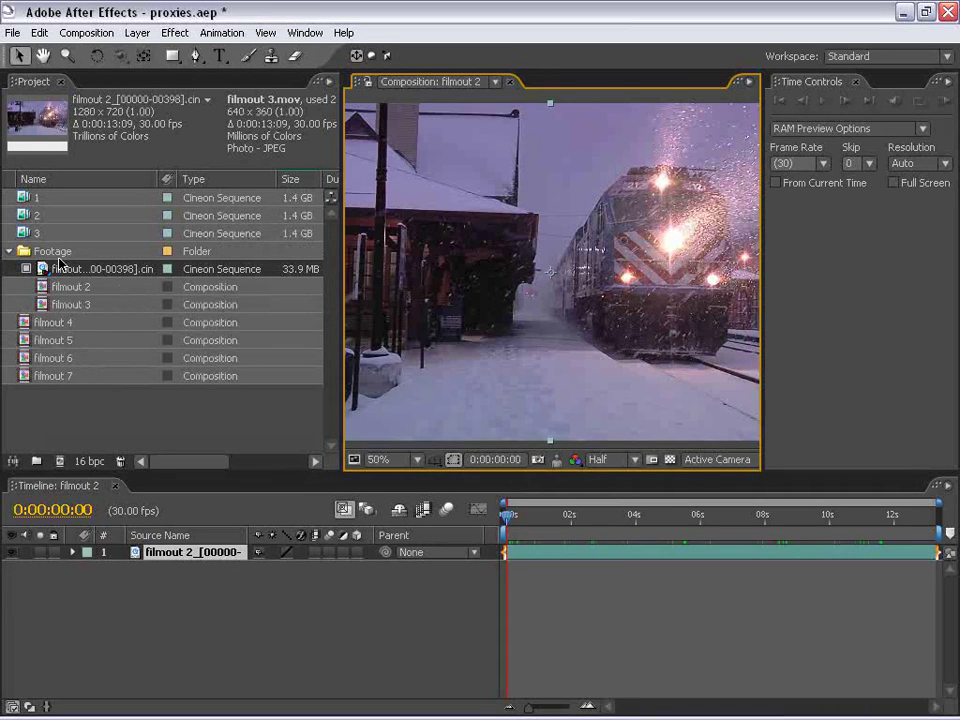
left_click(26, 269)
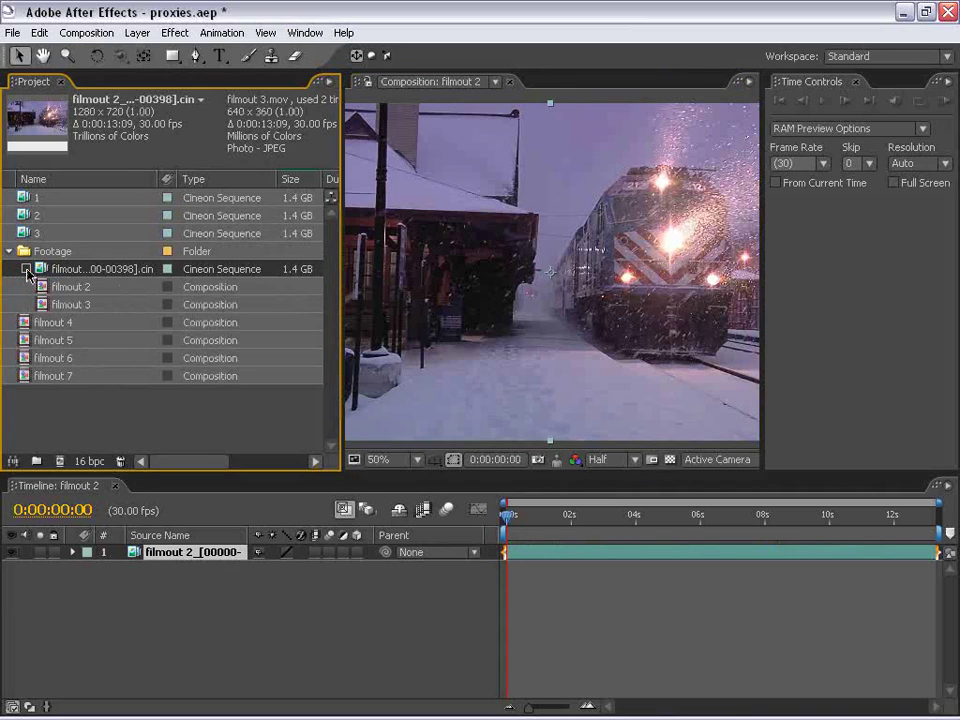
left_click(26, 269)
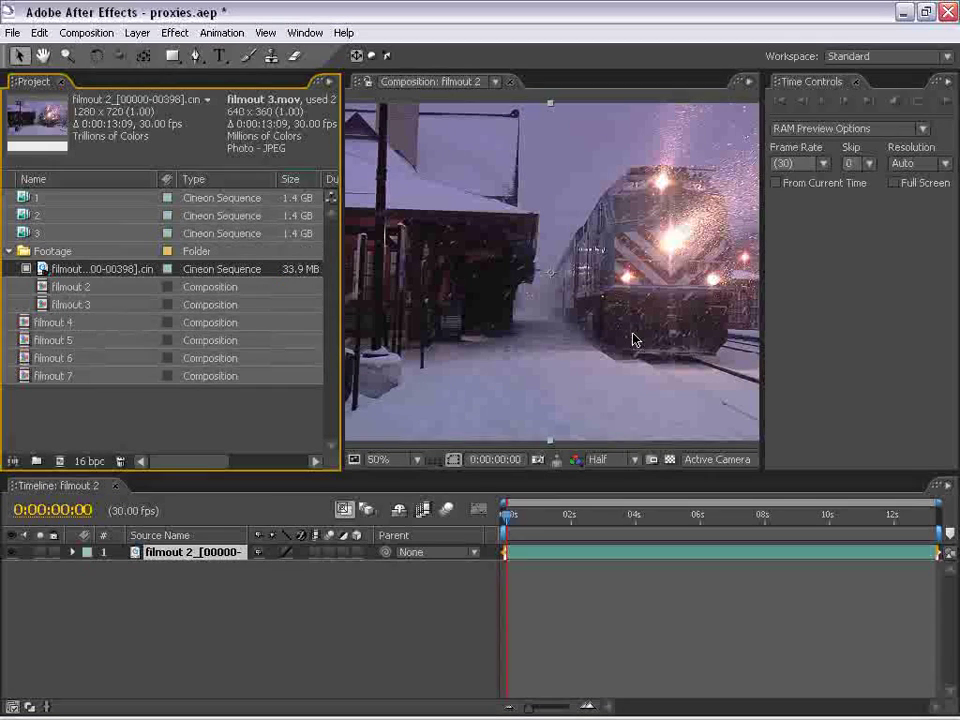
left_click(500, 212)
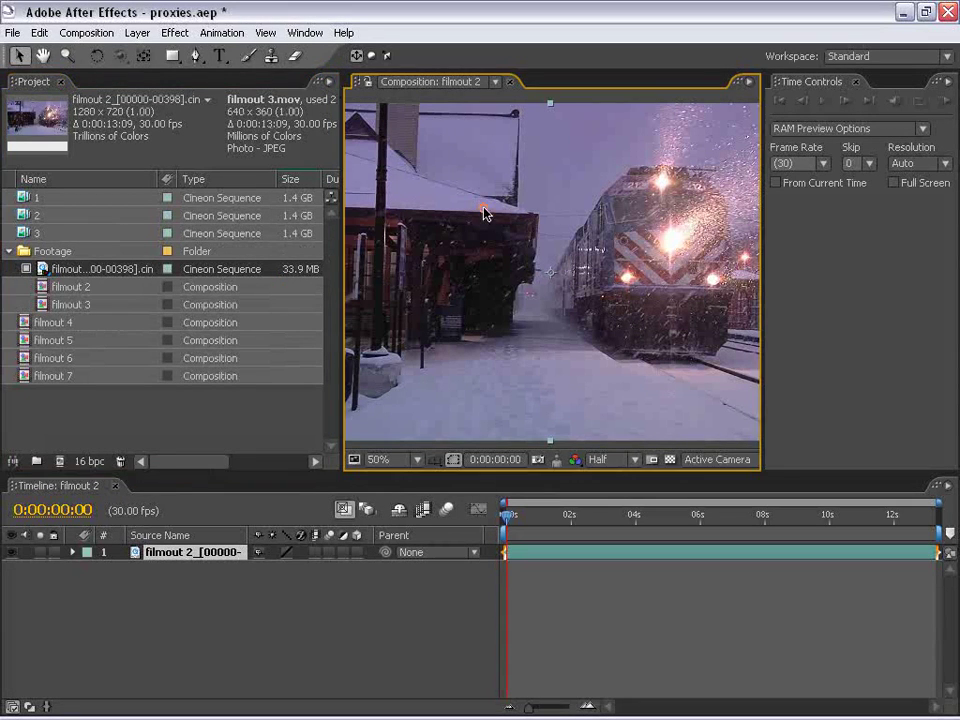
Step: Queue filmout 2 and confirm its Best Settings keep Proxy Use at Use No Proxies
left_click(88, 32)
left_click(128, 166)
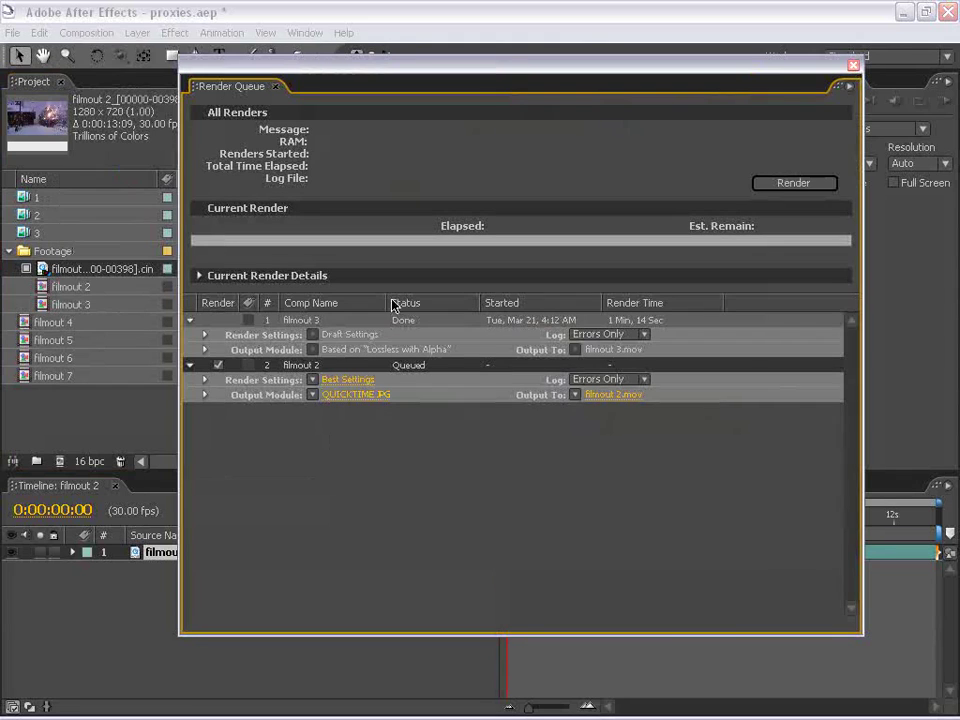
left_click(345, 381)
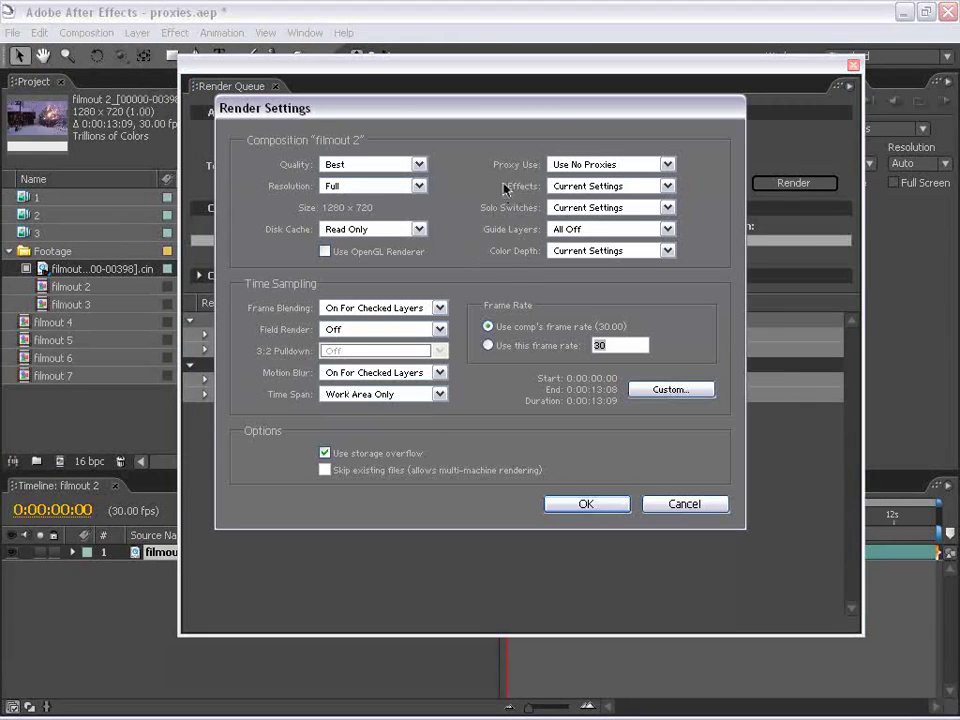
left_click(566, 166)
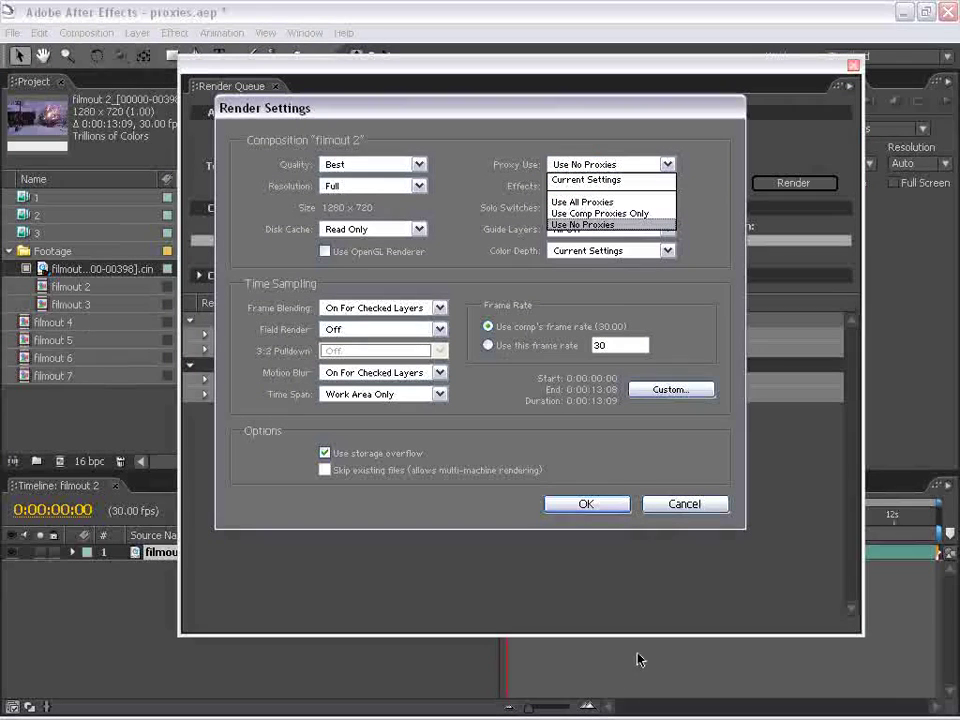
left_click(686, 486)
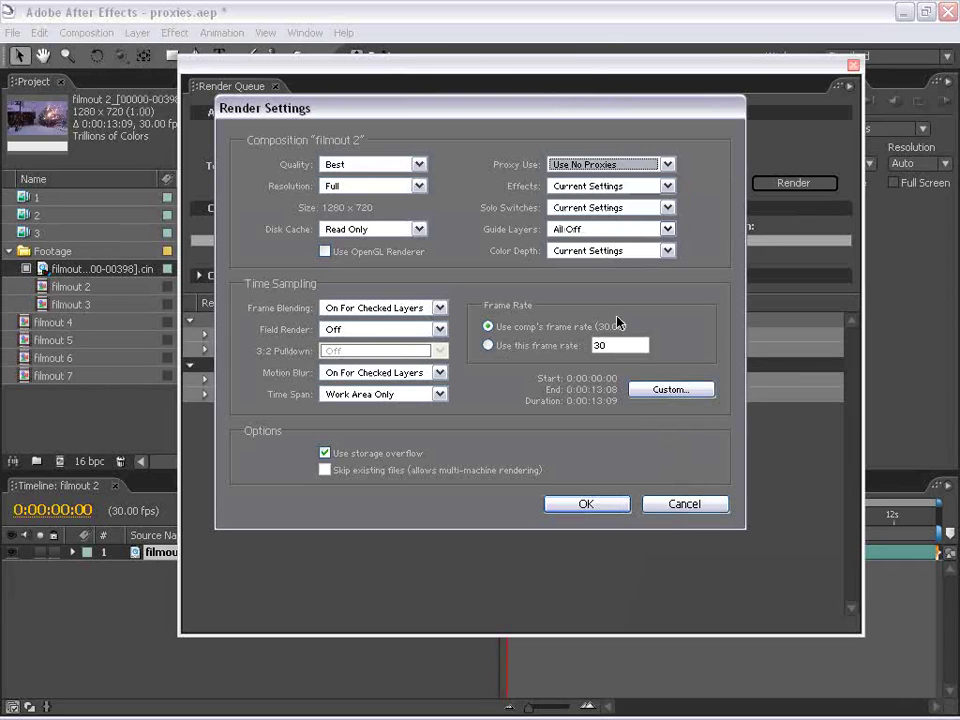
left_click(675, 501)
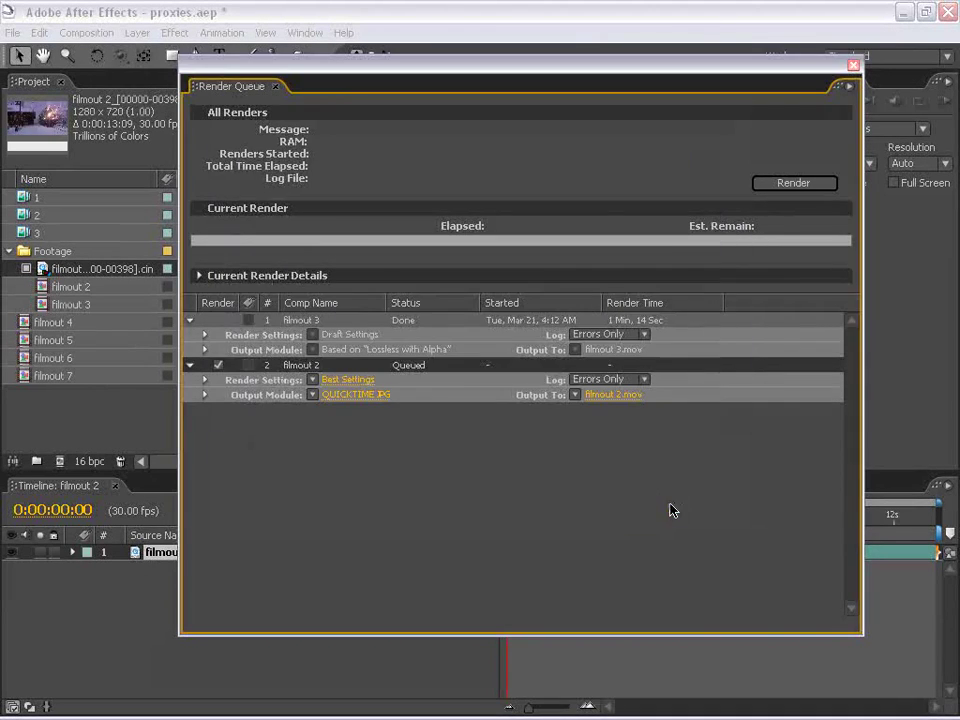